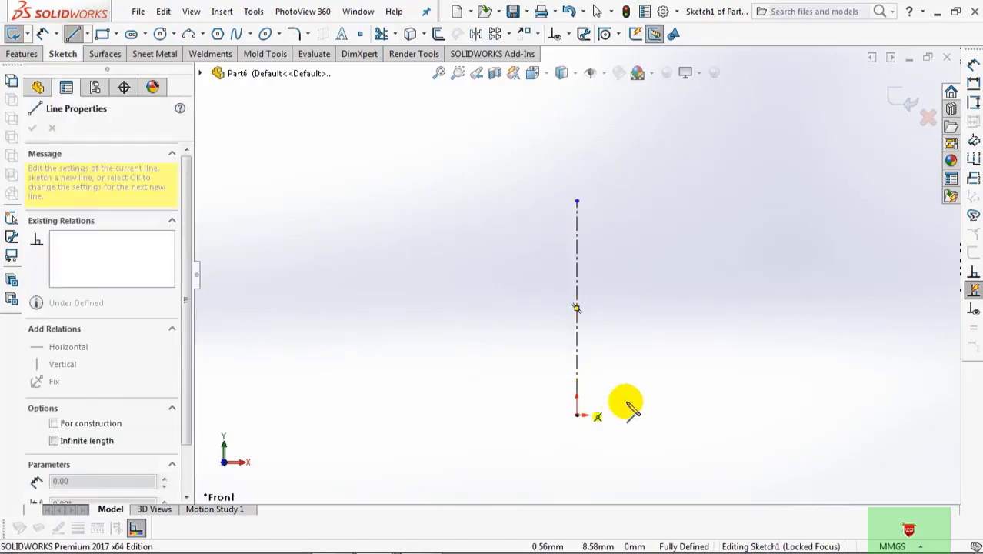
# Sketch the horizontal inner base line, the outward-slanting inner wall, a tangent arc at its upper end and a short horizontal rim line
pyautogui.click(648, 399)
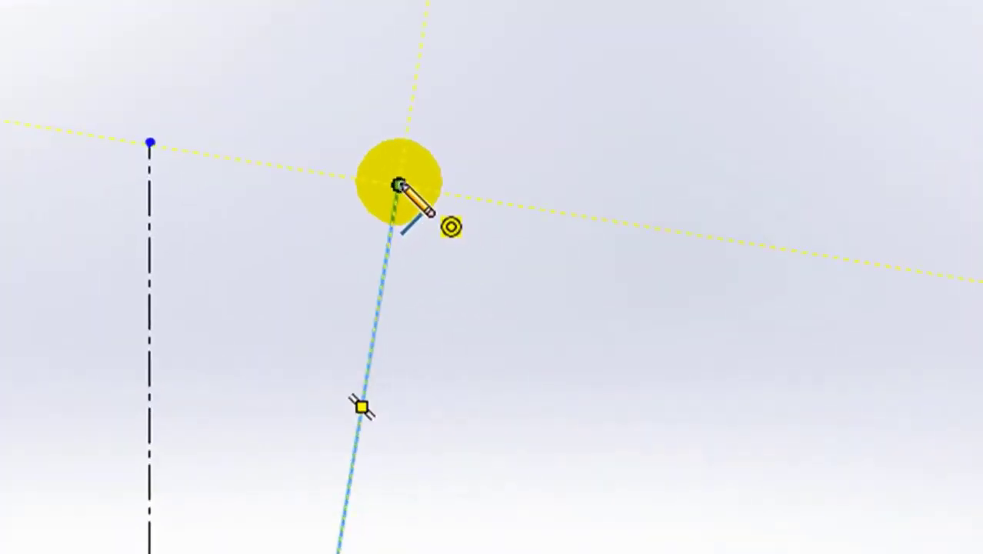
pyautogui.click(398, 185)
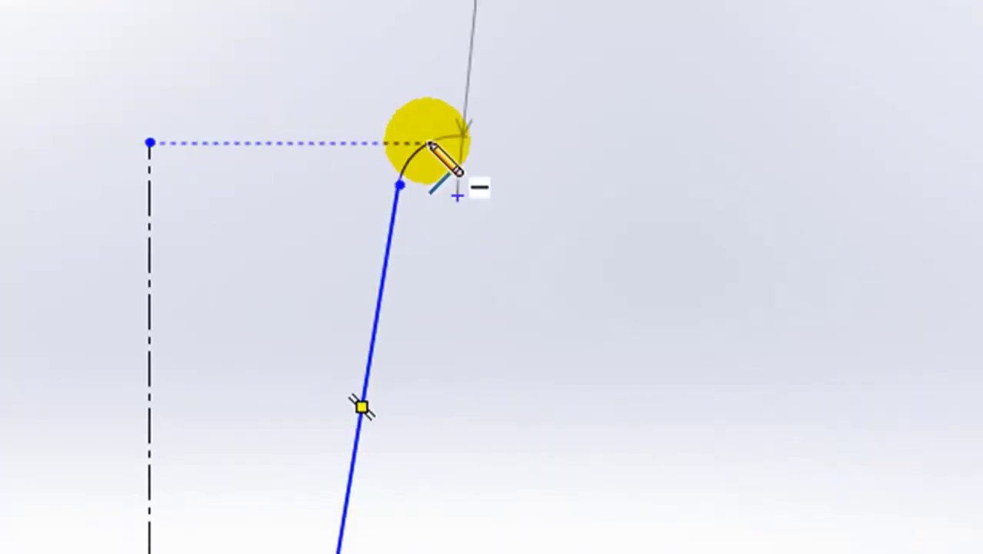
pyautogui.click(432, 144)
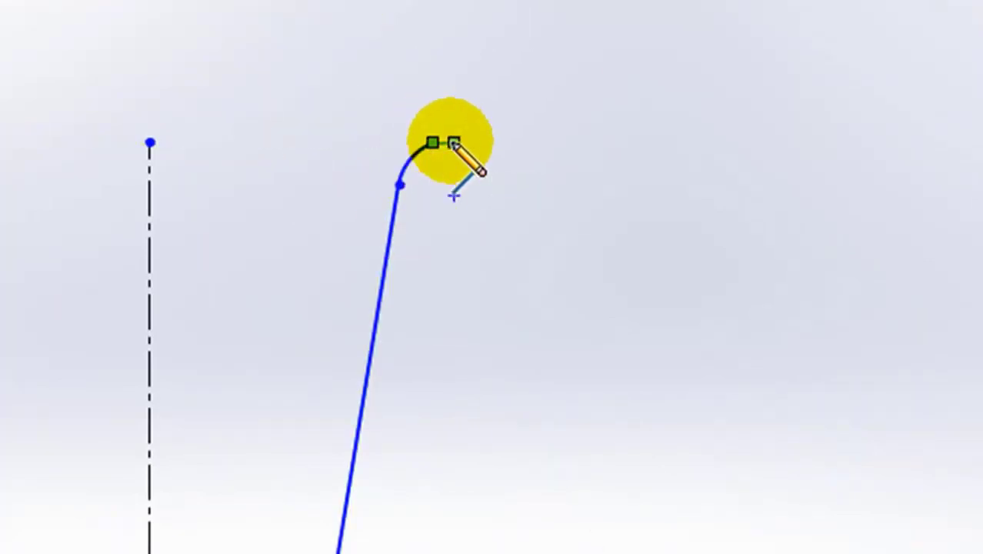
pyautogui.press('Escape')
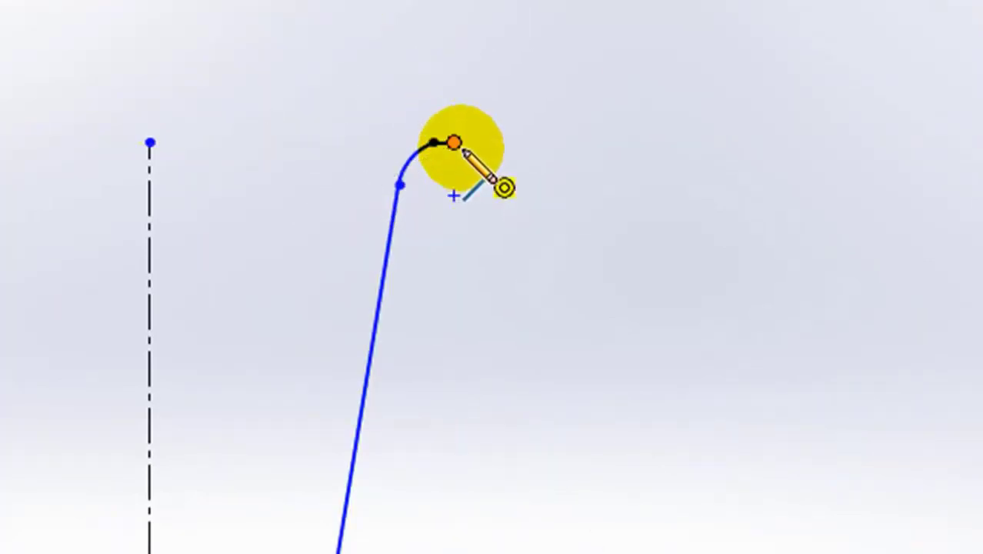
# Continue the rim with a downward-curving tangent arc and a short vertical line, and end the line chain
pyautogui.click(455, 144)
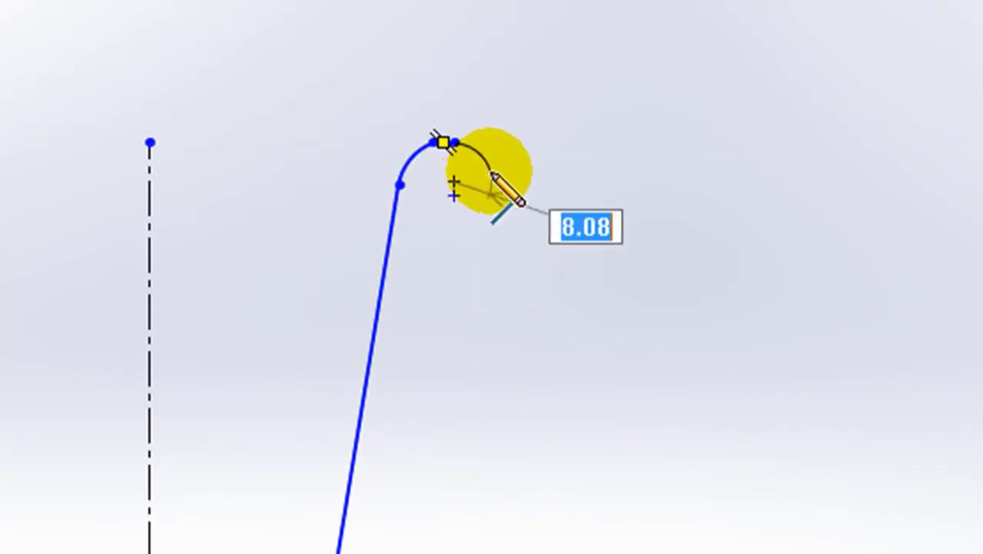
pyautogui.click(488, 170)
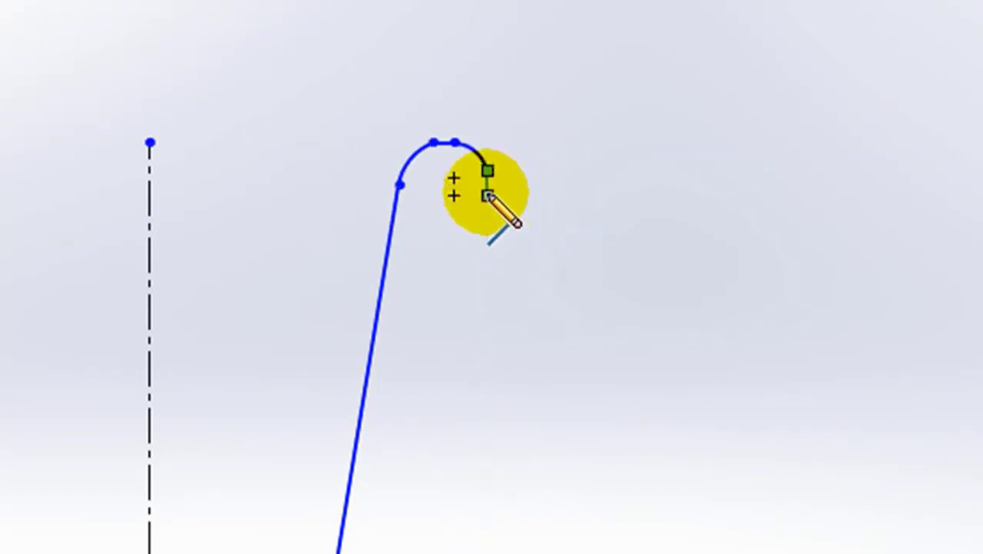
pyautogui.rightClick(488, 197)
pyautogui.click(523, 220)
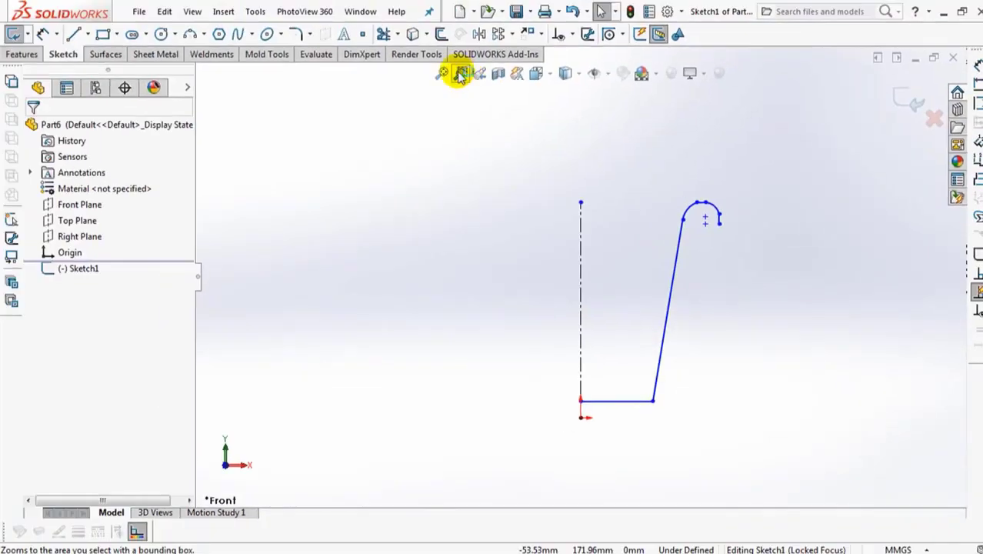
# Sketch a three-point arc from the lower end of the rim's vertical line, curving down and inward toward the slanted wall
pyautogui.click(460, 73)
pyautogui.moveTo(658, 186); pyautogui.dragTo(745, 265)
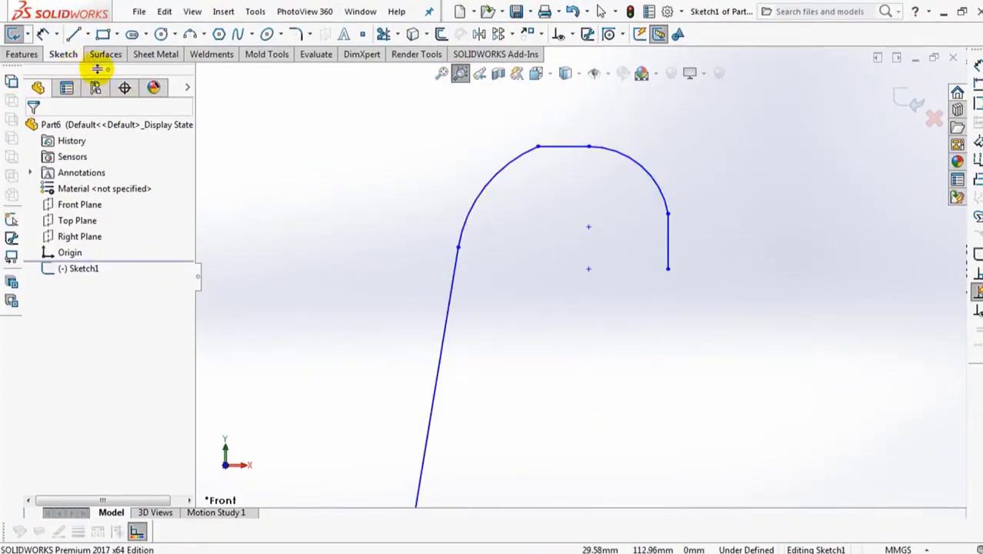
pyautogui.click(190, 36)
pyautogui.click(668, 269)
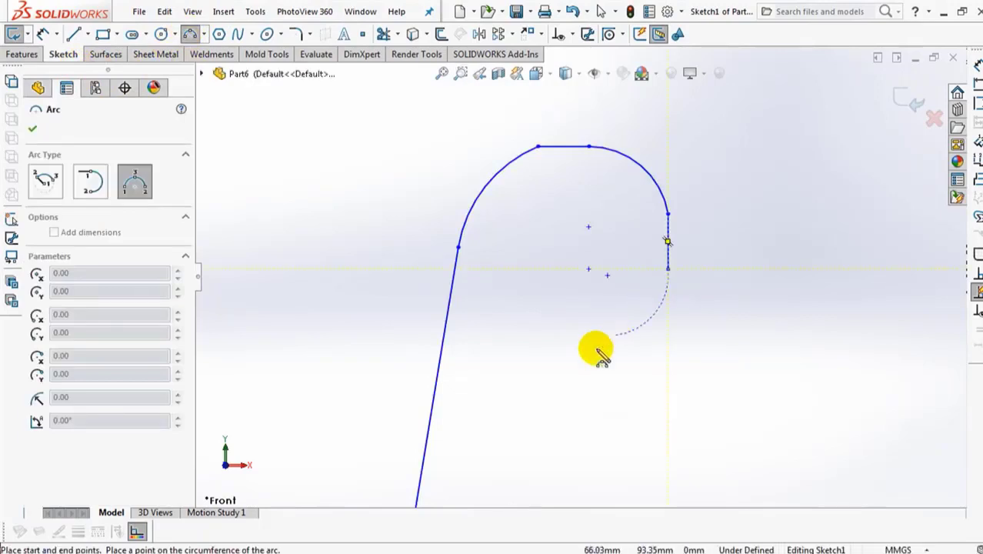
pyautogui.click(530, 379)
pyautogui.click(577, 317)
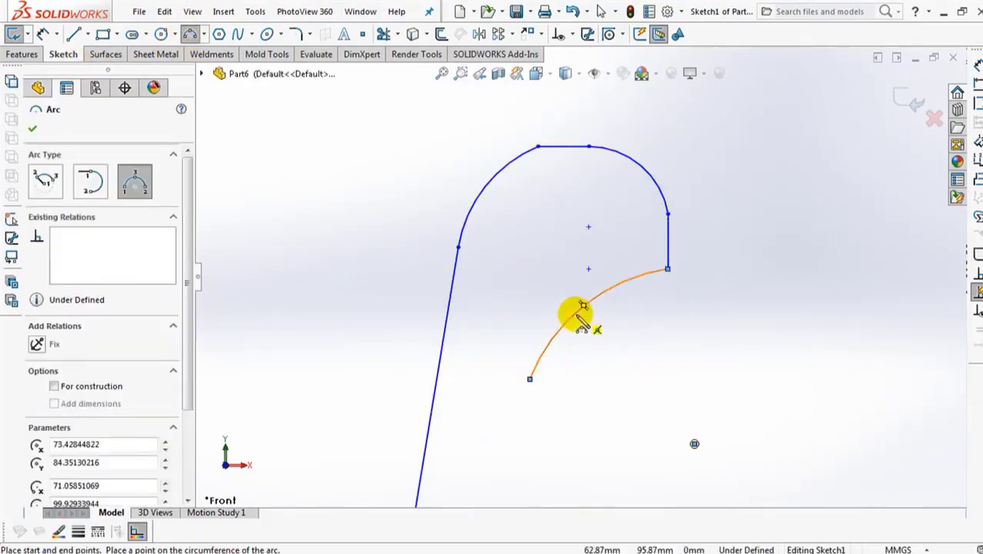
# From the arc's lower end, sketch a short slanted line, a short inward horizontal step and the outer wall line parallel to the inner wall
pyautogui.click(73, 35)
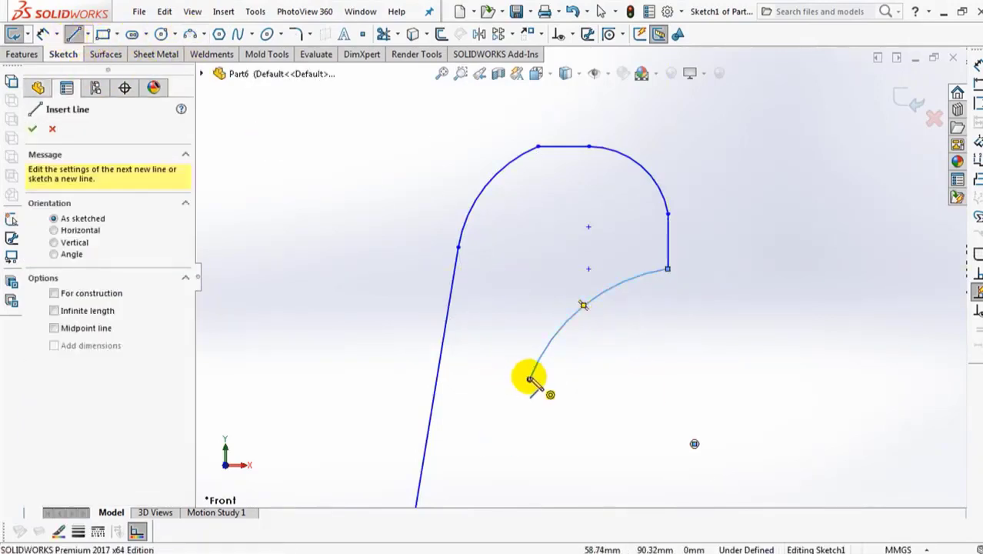
pyautogui.click(530, 379)
pyautogui.click(514, 415)
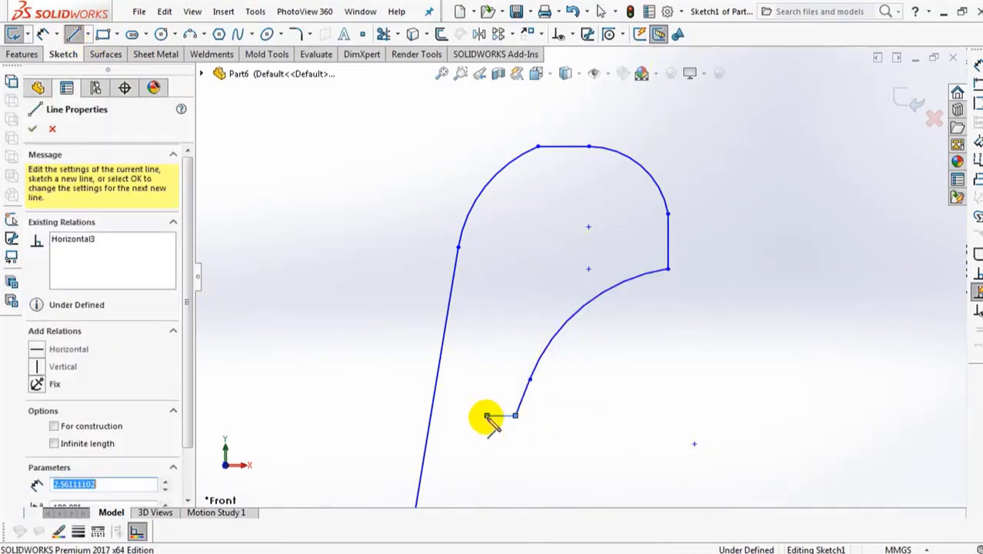
pyautogui.click(487, 416)
pyautogui.moveTo(488, 422)
pyautogui.keyDown('shift'); pyautogui.mouseDown(button='middle')
pyautogui.moveTo(496, 401)
pyautogui.moveTo(484, 487)
pyautogui.moveTo(540, 226)
pyautogui.moveTo(548, 314)
pyautogui.mouseUp(button='middle'); pyautogui.keyUp('shift')
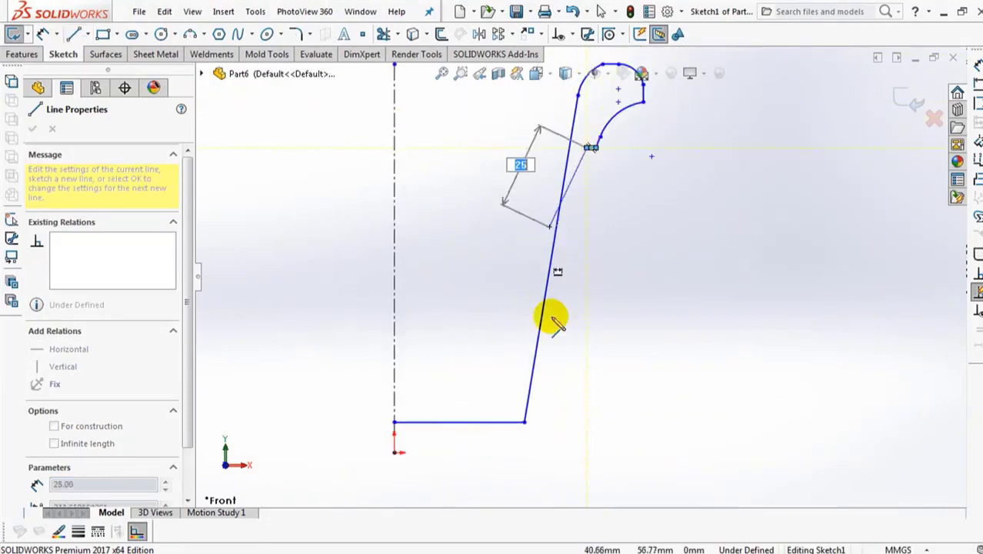
pyautogui.click(544, 396)
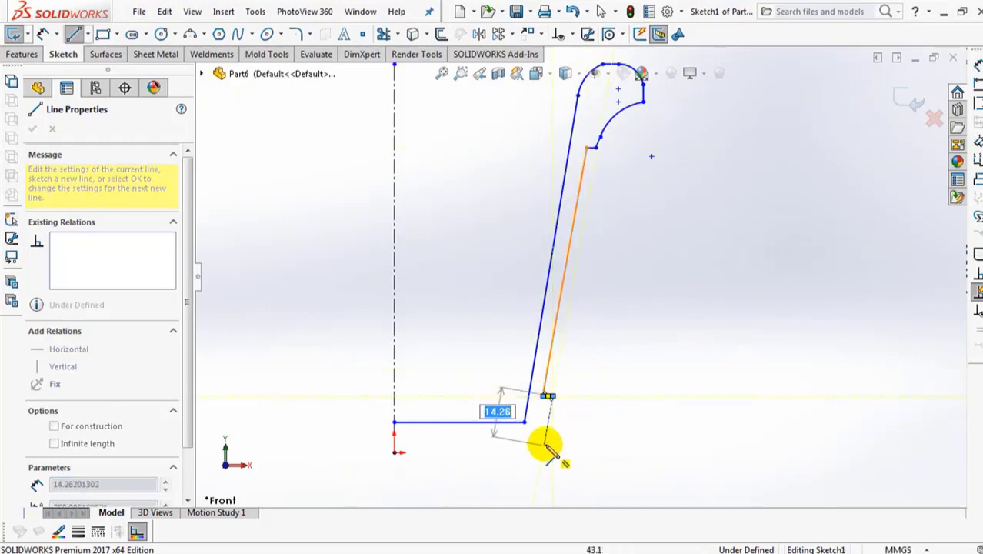
# Sketch the foot with an outward step, slanted side, rounded tangent arc and short inner line, and run a horizontal underside back to the centerline
pyautogui.keyDown('shift'); pyautogui.moveTo(552, 442); pyautogui.dragTo(704, 135, button='middle'); pyautogui.keyUp('shift')
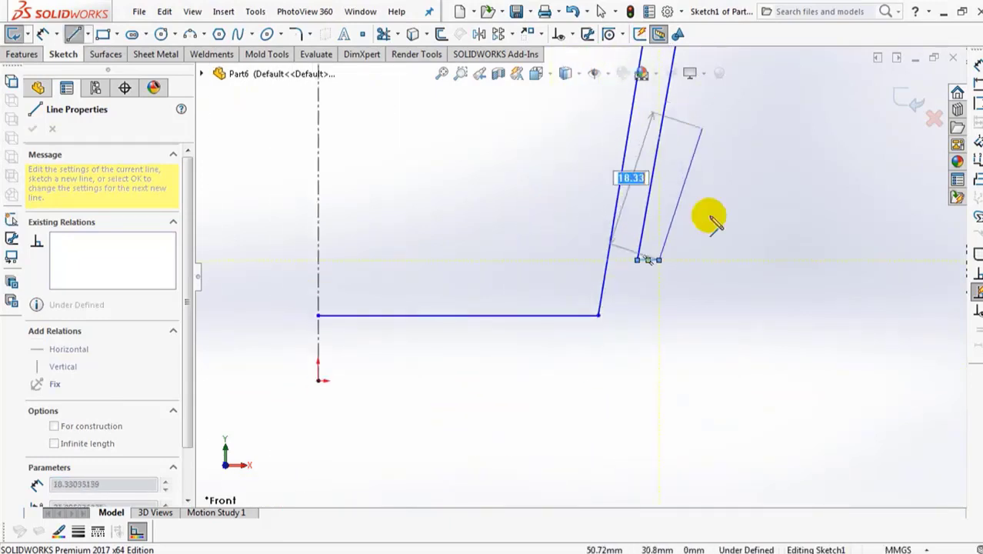
pyautogui.click(648, 354)
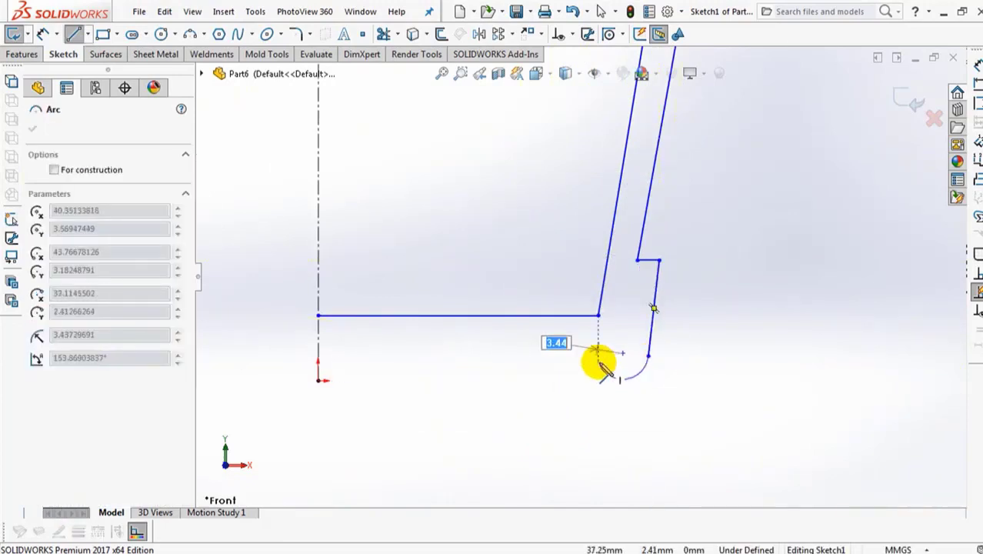
pyautogui.click(601, 361)
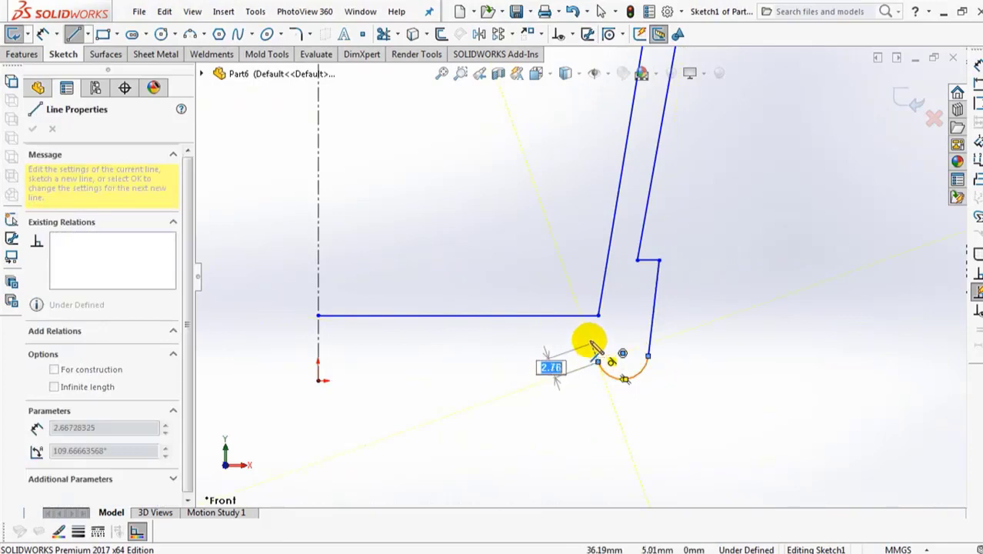
pyautogui.click(590, 340)
pyautogui.click(317, 340)
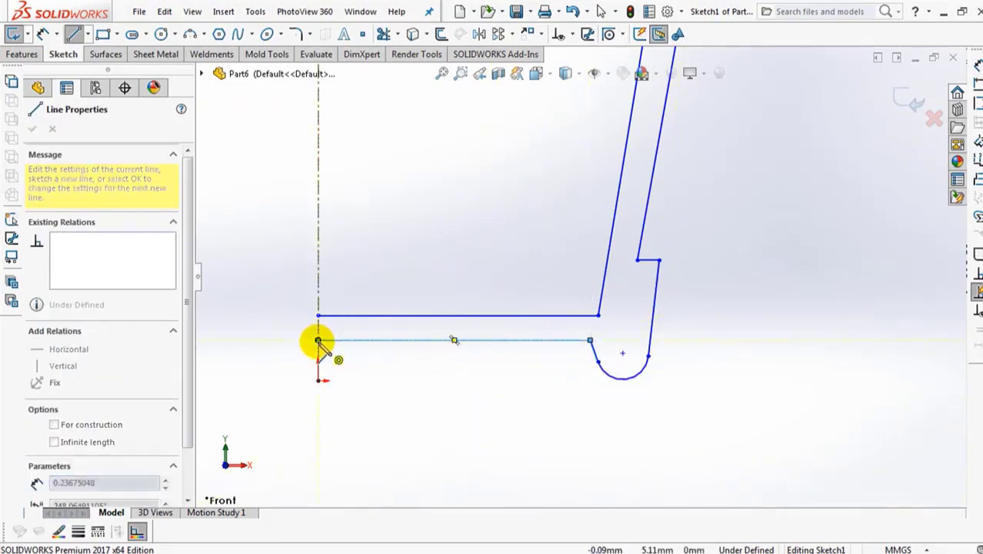
pyautogui.rightClick(317, 340)
pyautogui.click(350, 351)
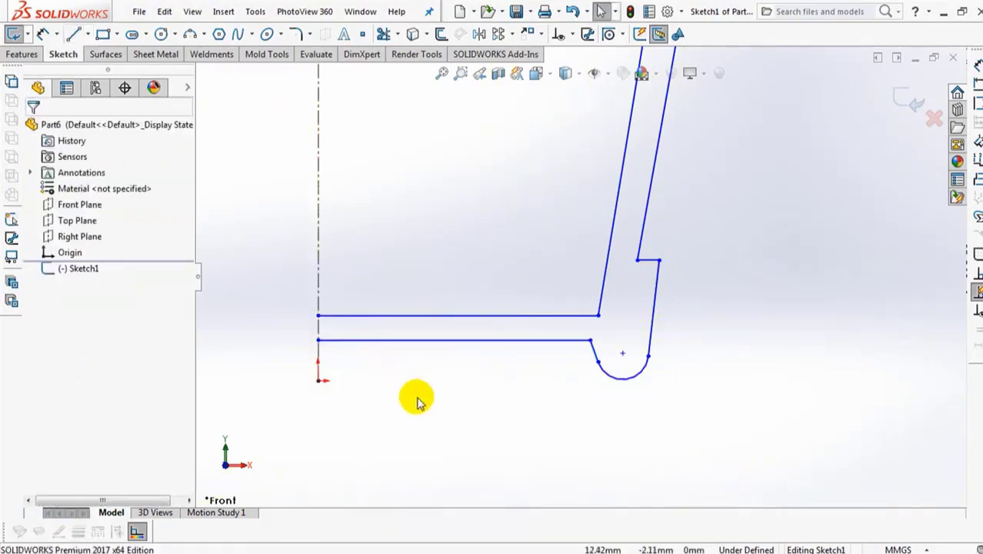
# Draw a horizontal centerline from the origin to just past the rounded foot
pyautogui.click(89, 34)
pyautogui.click(158, 70)
pyautogui.click(319, 379)
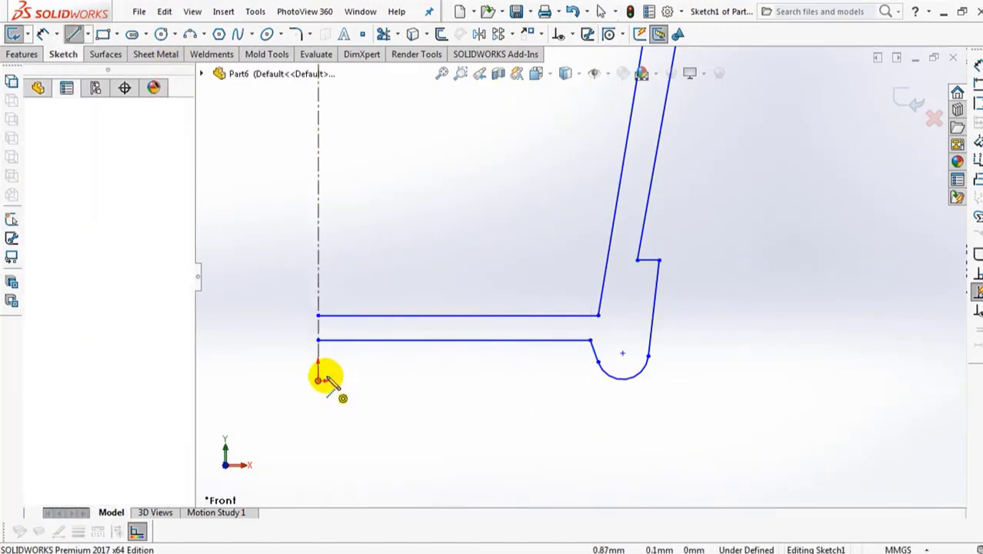
pyautogui.click(660, 380)
pyautogui.rightClick(662, 383)
pyautogui.click(699, 384)
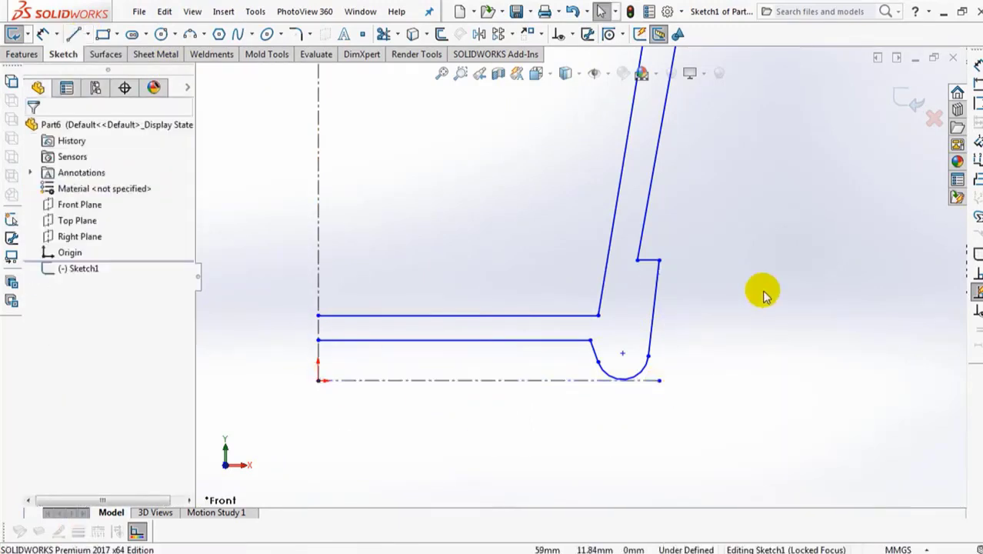
# Add a tangent relation between the foot's arc and the horizontal centerline
pyautogui.click(572, 39)
pyautogui.click(581, 67)
pyautogui.click(633, 374)
pyautogui.click(577, 380)
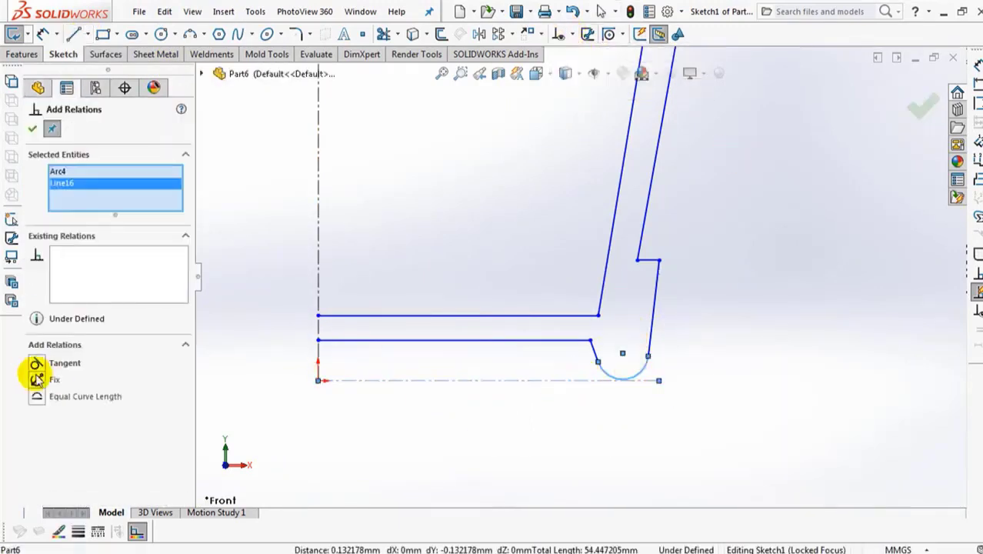
pyautogui.click(36, 368)
# Check the relations between the foot's arc and the lines on either side of it
pyautogui.click(596, 354)
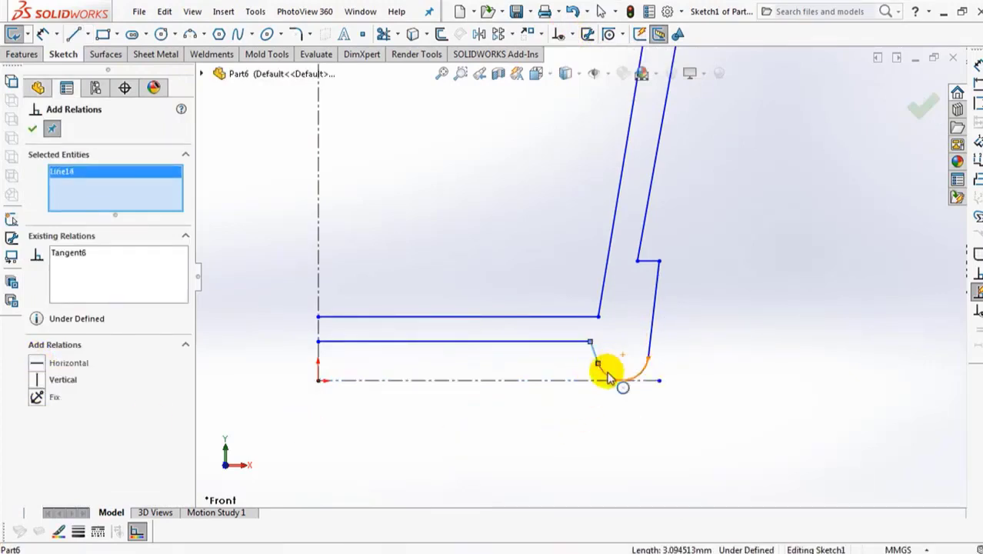
pyautogui.click(608, 373)
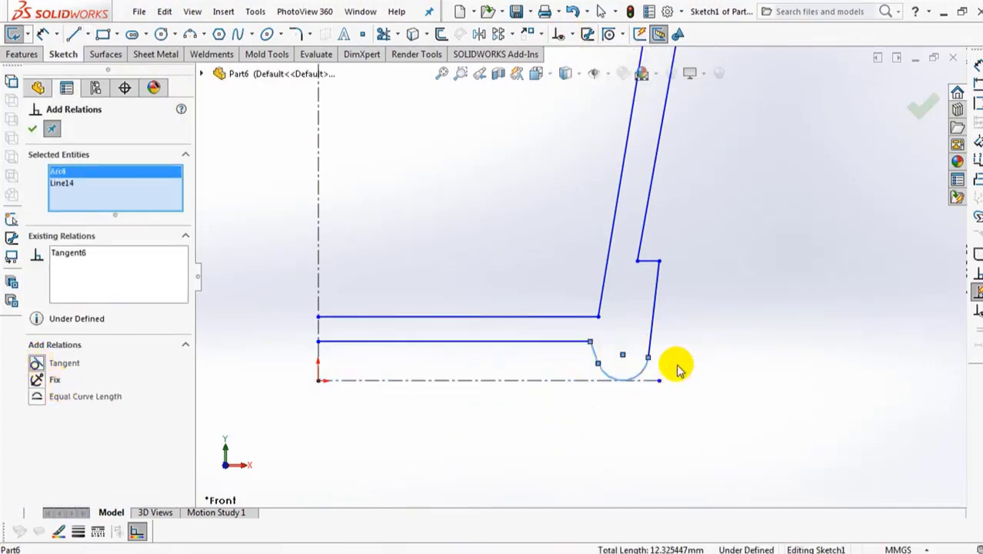
pyautogui.click(652, 337)
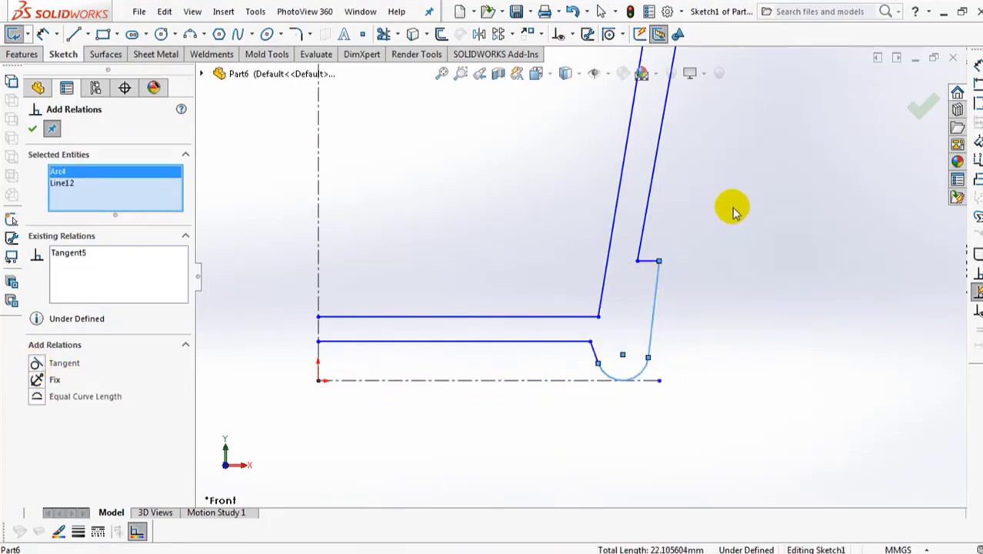
# Add a tangent relation between the rim's outer arc and the short vertical line below it
pyautogui.keyDown('ctrl'); pyautogui.moveTo(733, 207); pyautogui.dragTo(697, 530, button='middle'); pyautogui.keyUp('ctrl')
pyautogui.moveTo(749, 170)
pyautogui.keyDown('ctrl'); pyautogui.mouseDown(button='middle')
pyautogui.moveTo(709, 365)
pyautogui.moveTo(662, 439)
pyautogui.mouseUp(button='middle'); pyautogui.keyUp('ctrl')
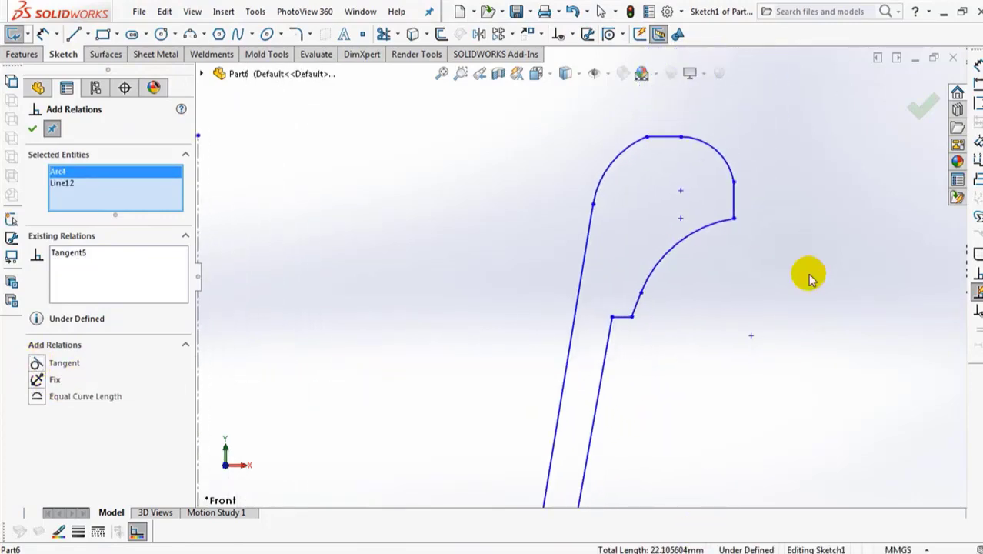
pyautogui.click(733, 195)
pyautogui.click(729, 165)
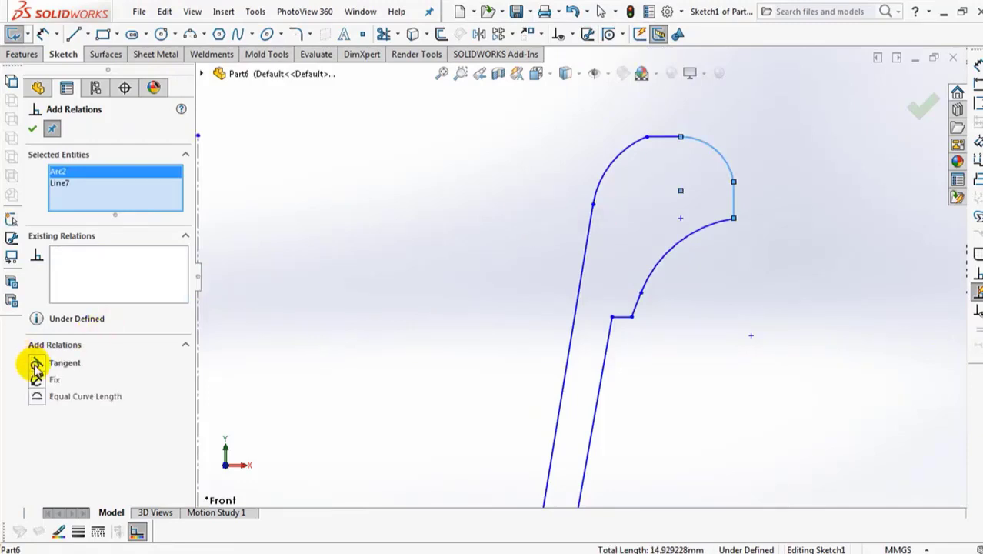
# Check the relations of the rim arcs with the top line, the inner wall and the short slanted line, and close the relations tool
pyautogui.click(664, 140)
pyautogui.click(694, 143)
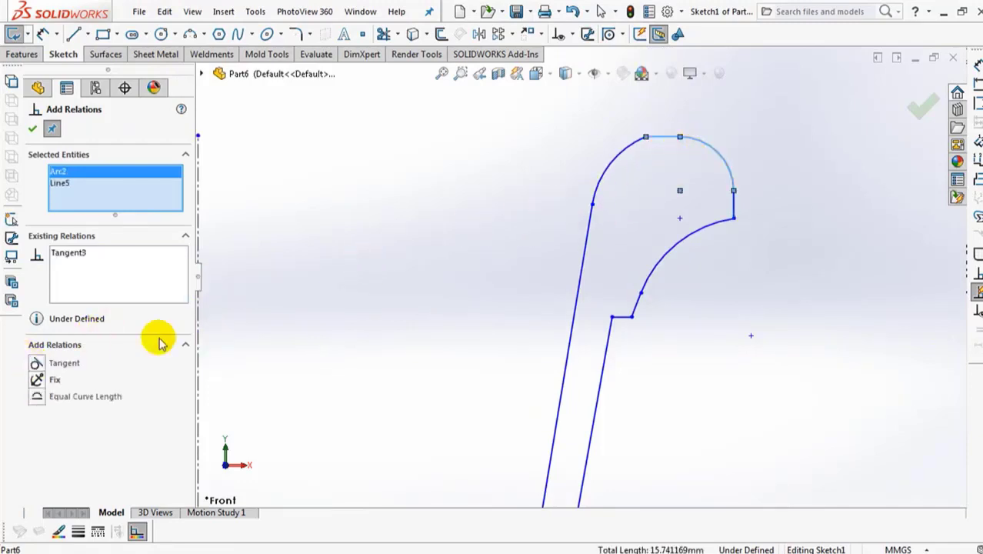
pyautogui.click(590, 227)
pyautogui.click(600, 192)
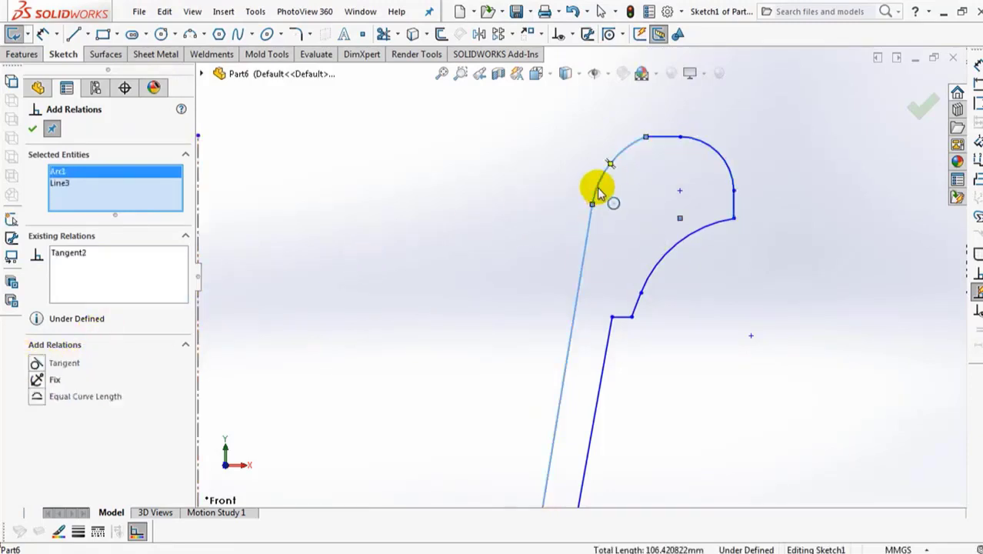
pyautogui.click(638, 308)
pyautogui.click(648, 288)
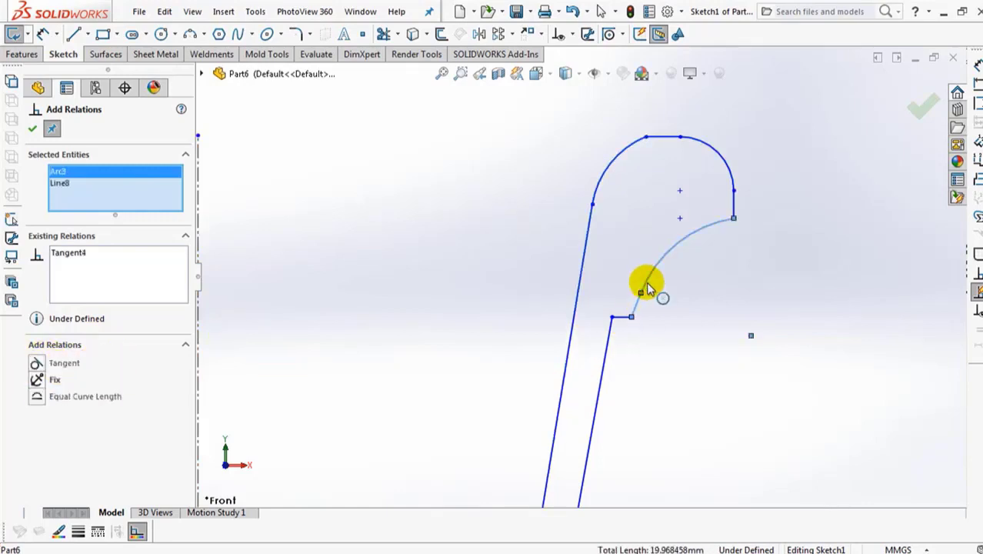
pyautogui.press('Escape')
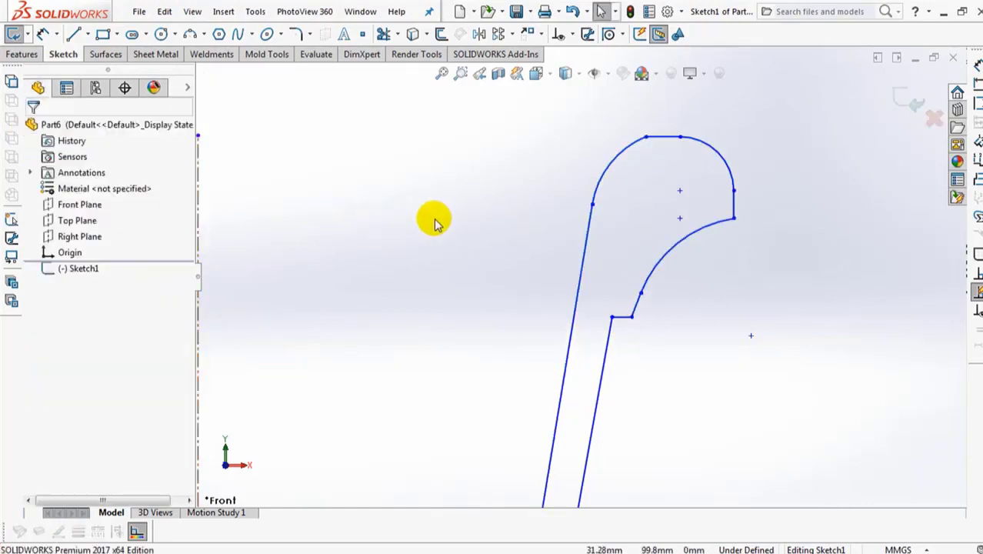
# Dimension the overall height from the origin to the top of the rim as 110 mm
pyautogui.scroll(5, 436, 222)
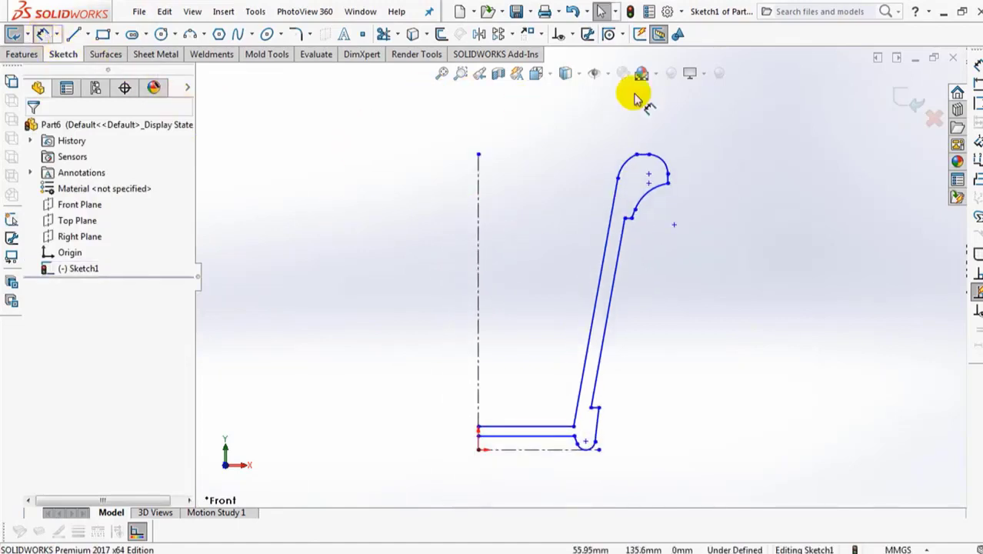
pyautogui.click(478, 450)
pyautogui.click(395, 322)
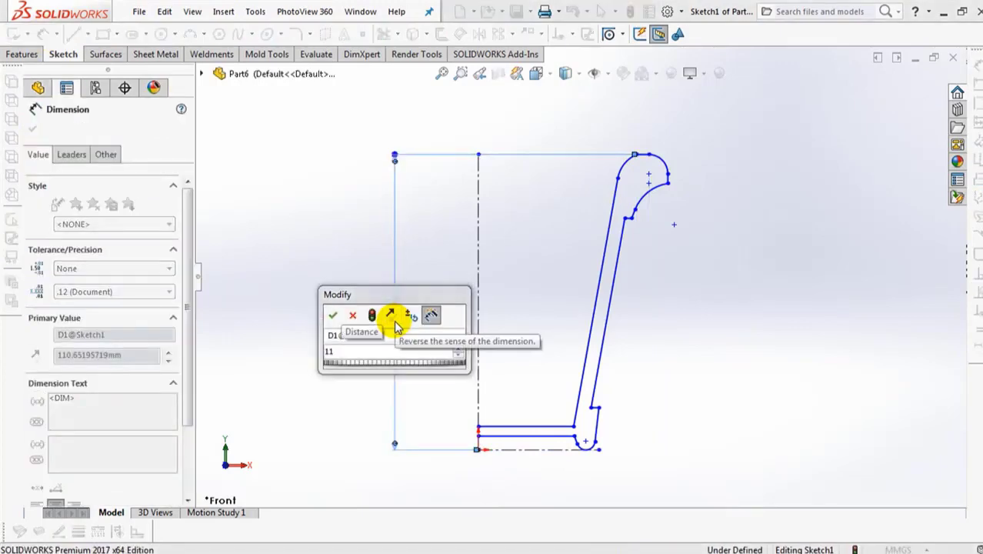
pyautogui.click(332, 317)
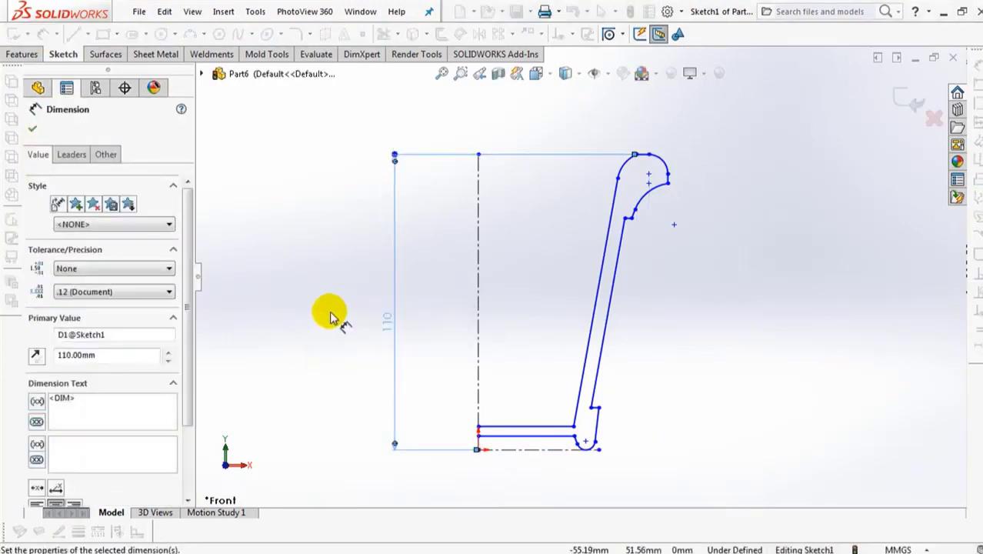
# Dimension the slanted wall's thickness as 1.35 mm and its inner line's angle to the vertical centerline as 6°
pyautogui.click(601, 327)
pyautogui.click(636, 322)
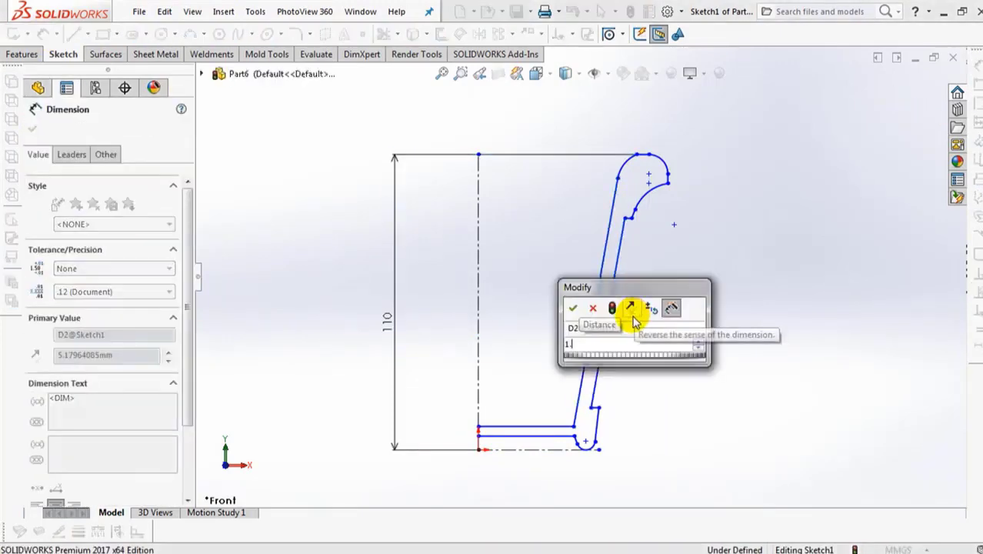
pyautogui.click(573, 310)
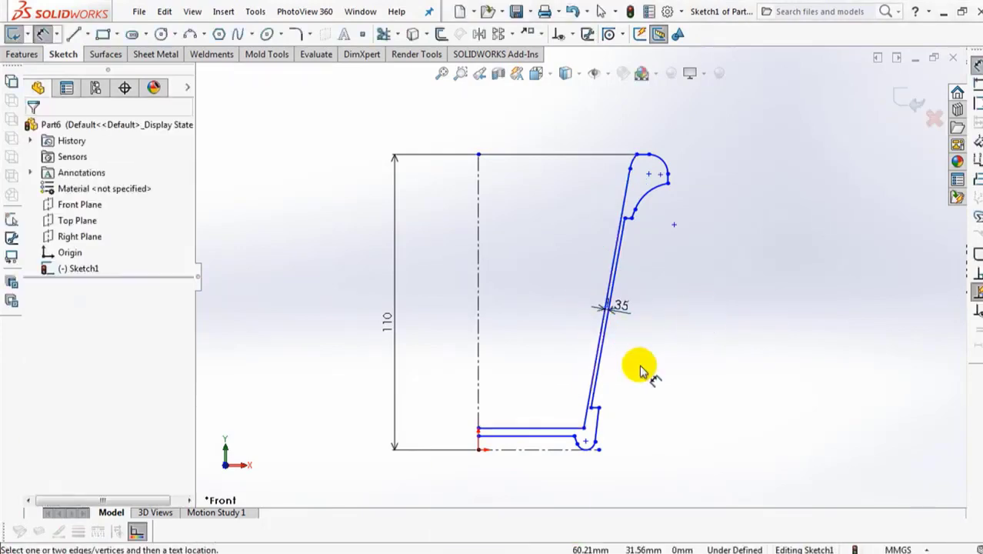
pyautogui.click(594, 361)
pyautogui.click(483, 351)
pyautogui.click(533, 270)
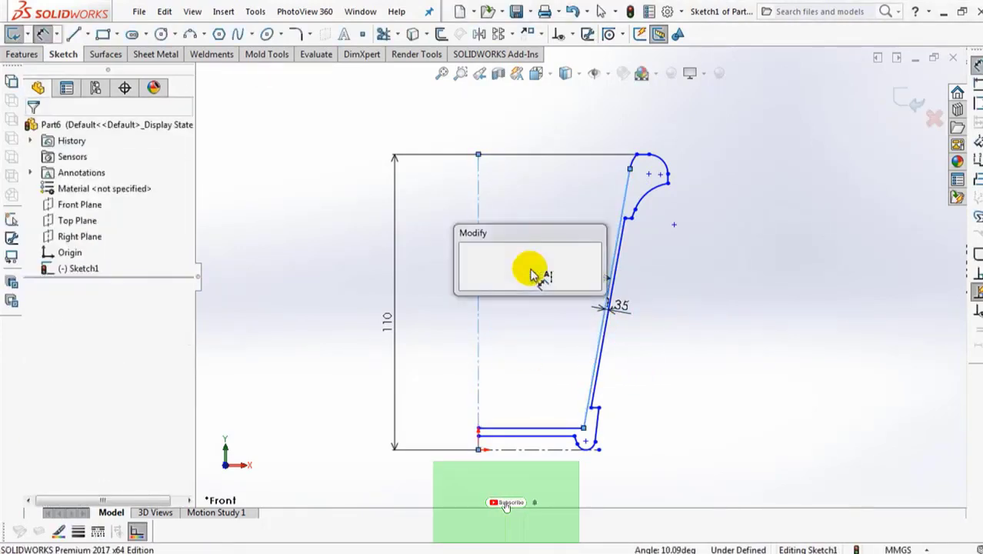
pyautogui.write('6')
pyautogui.click(467, 261)
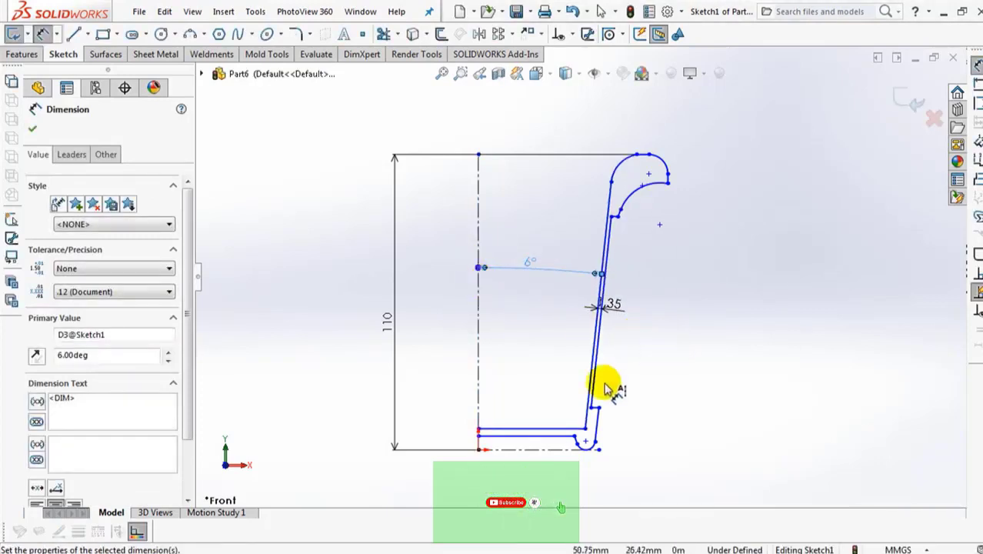
# Dimension the floor's thickness between its two horizontal lines as 1.2 mm
pyautogui.click(527, 429)
pyautogui.click(526, 436)
pyautogui.click(473, 378)
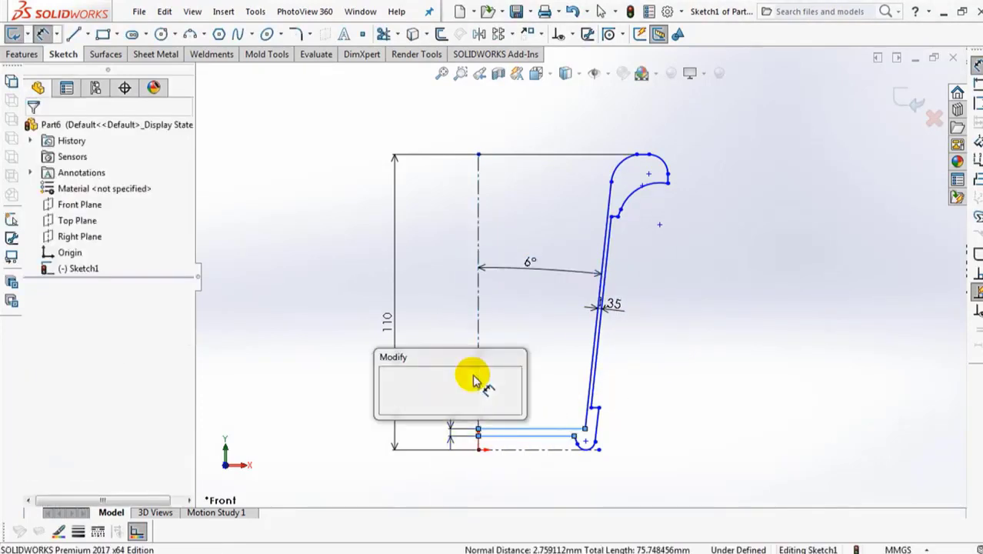
pyautogui.write('1.2')
pyautogui.press('Return')
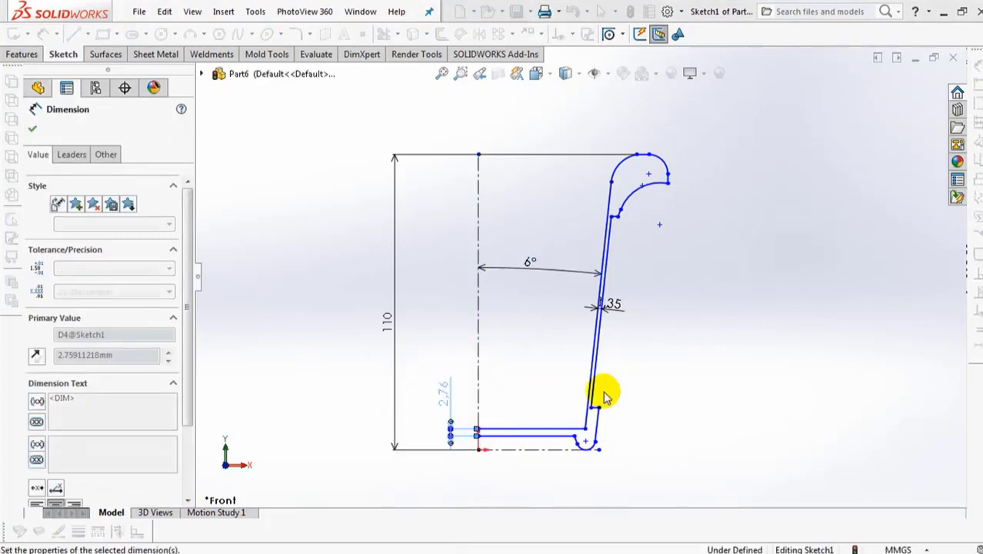
# Dimension the inner bottom corner about the vertical centerline as a 72 mm diameter
pyautogui.click(586, 437)
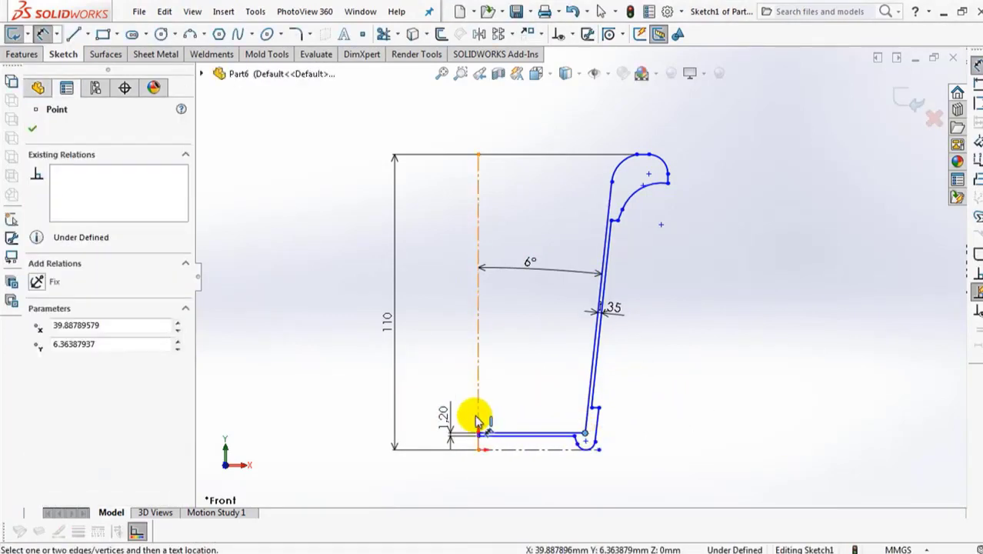
pyautogui.click(479, 395)
pyautogui.click(454, 385)
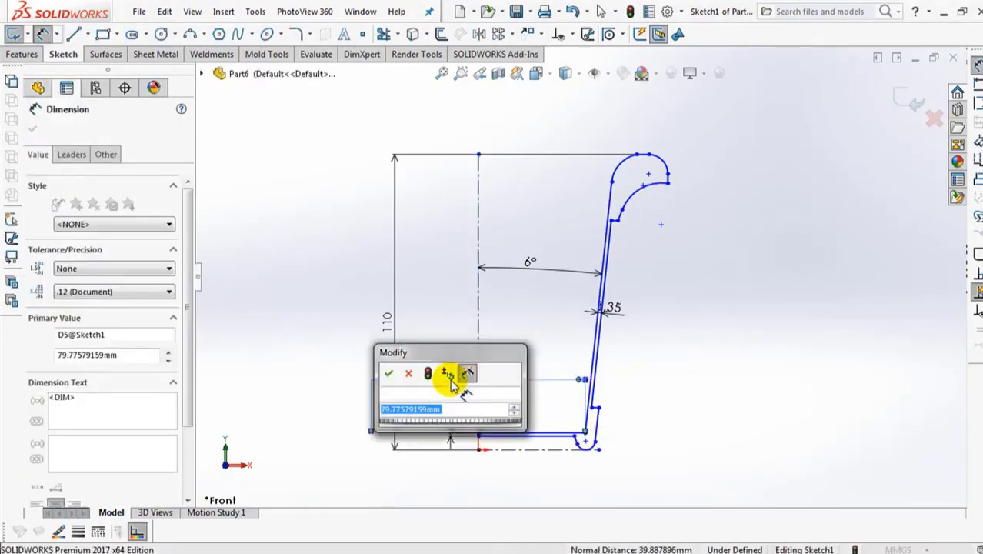
pyautogui.write('72')
pyautogui.click(388, 373)
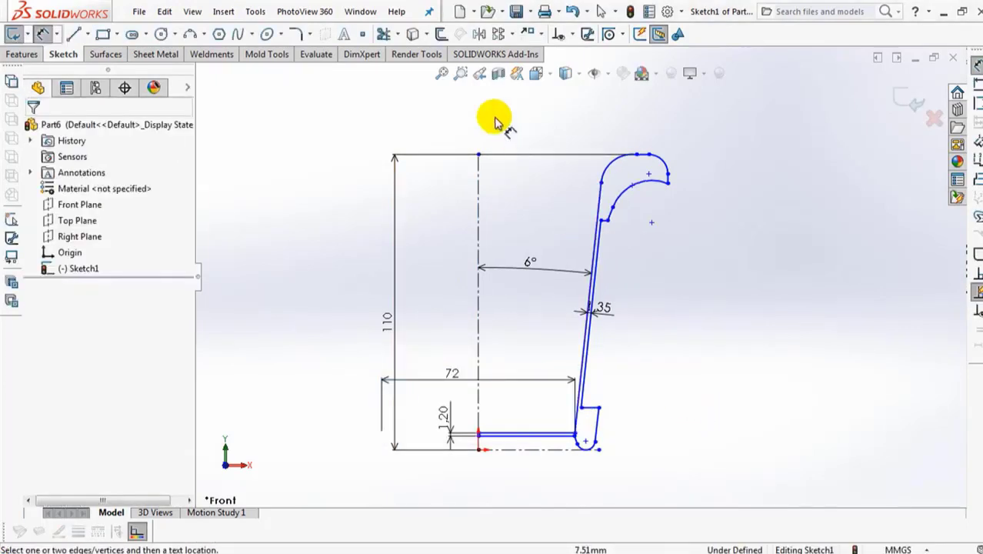
# Dimension the radius of the foot's bottom arc as 1.2 mm
pyautogui.moveTo(462, 377); pyautogui.dragTo(634, 472)
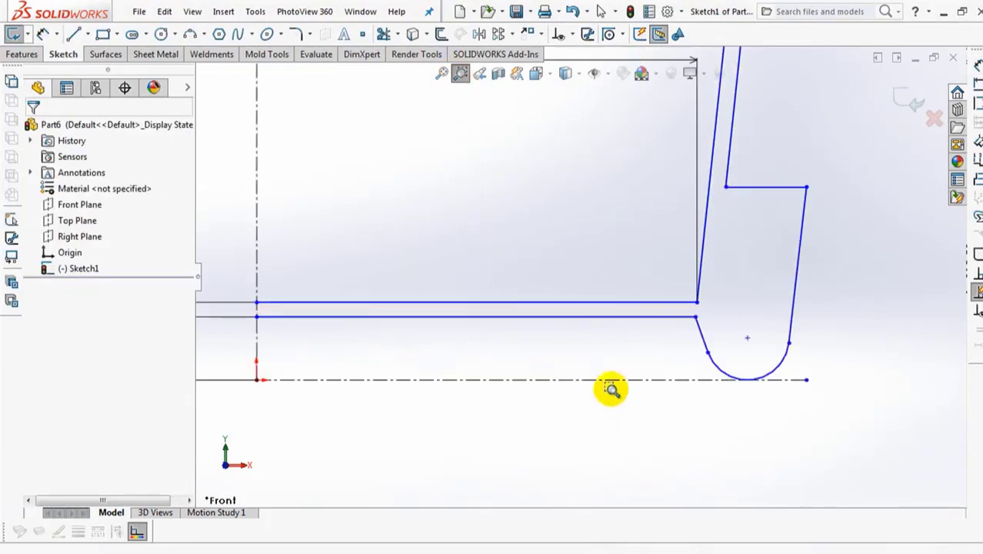
pyautogui.click(776, 407)
pyautogui.click(792, 431)
pyautogui.write('1')
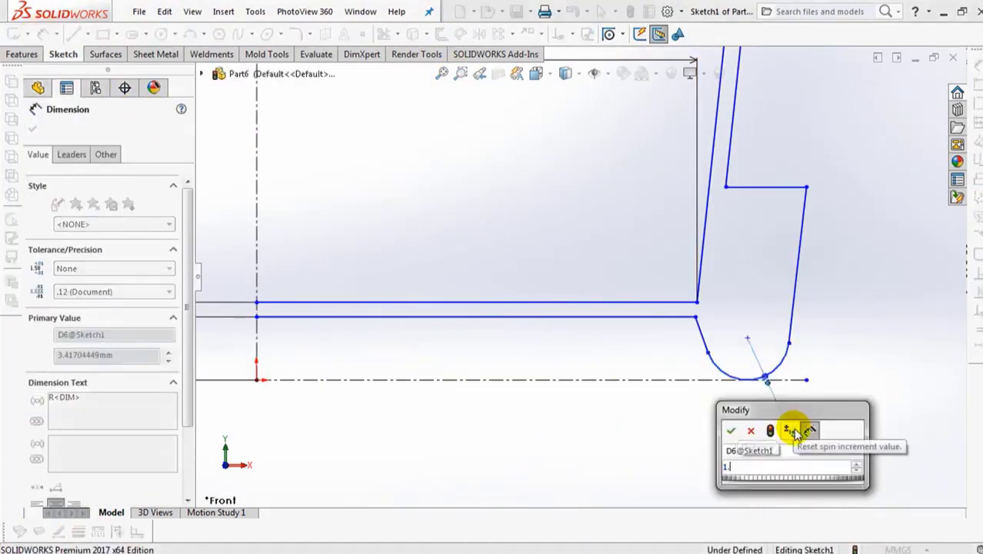
pyautogui.write('.2')
pyautogui.click(730, 432)
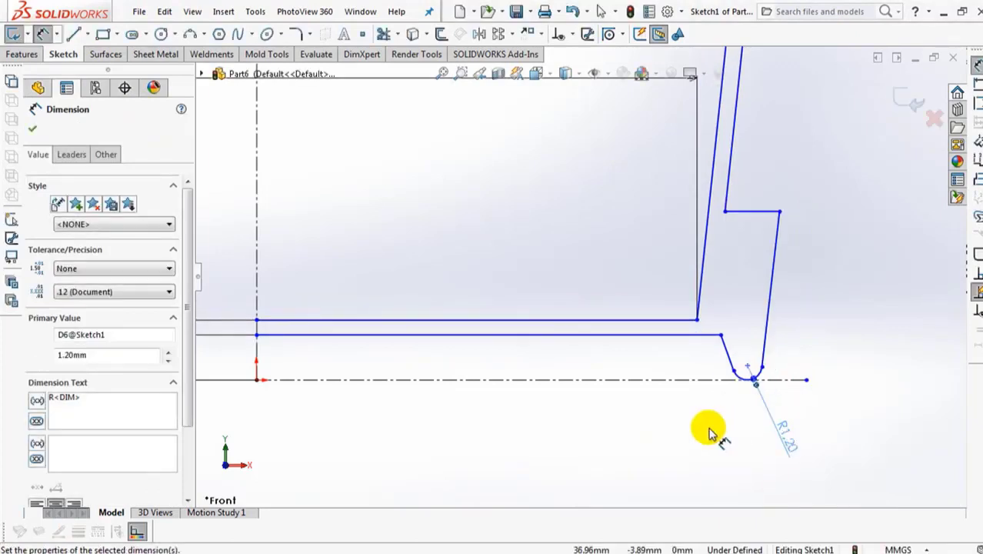
pyautogui.press('Escape')
# Dimension the angle between the foot's short inner line and the vertical centerline as 3°
pyautogui.click(730, 362)
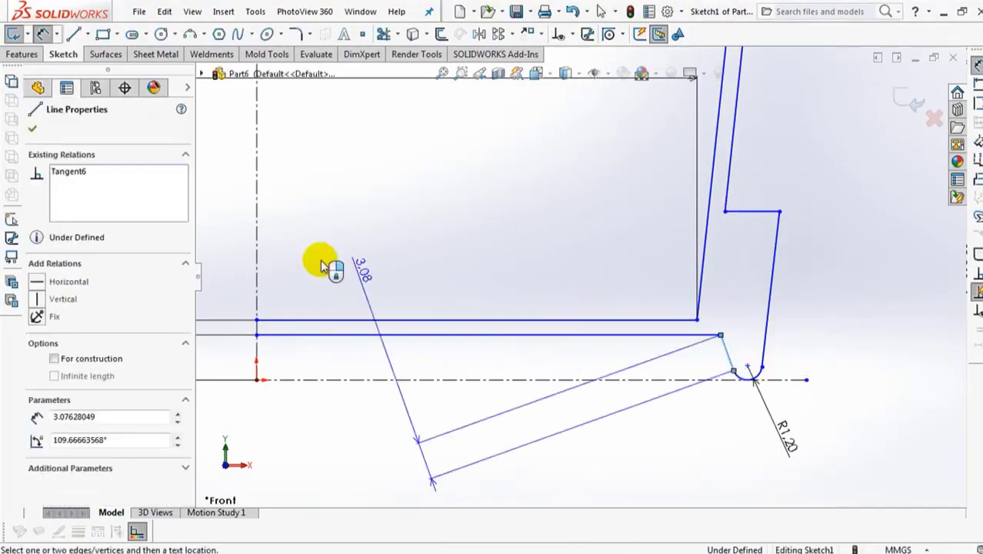
pyautogui.click(257, 268)
pyautogui.click(551, 465)
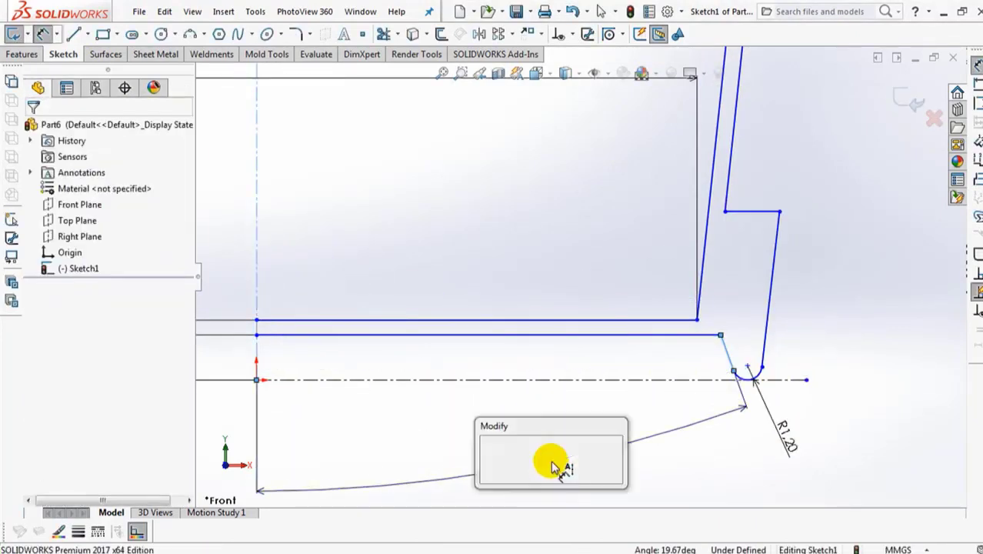
pyautogui.write('3')
pyautogui.click(505, 399)
pyautogui.press('Escape')
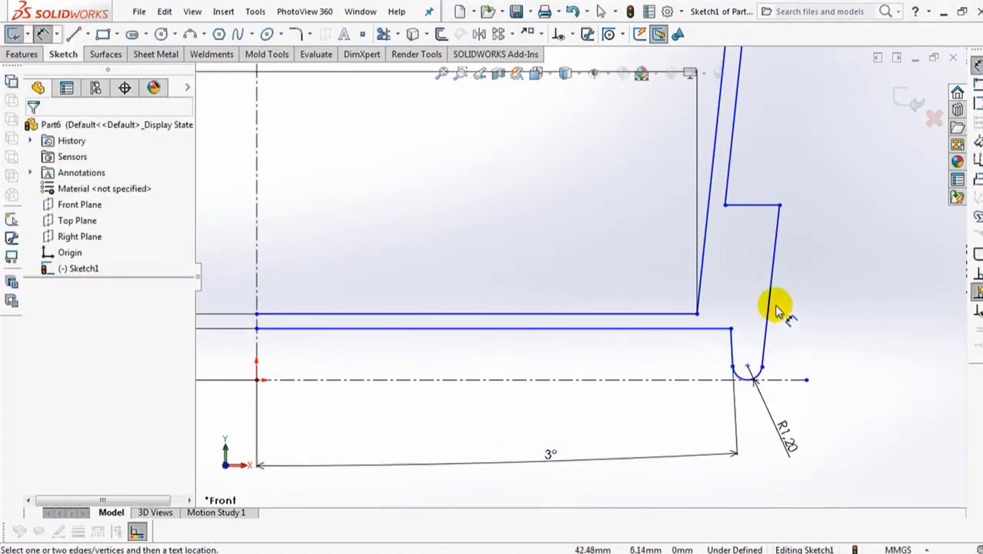
# Dimension the angle between the foot's outer line and the vertical centerline as 1°
pyautogui.click(769, 307)
pyautogui.click(257, 248)
pyautogui.click(438, 266)
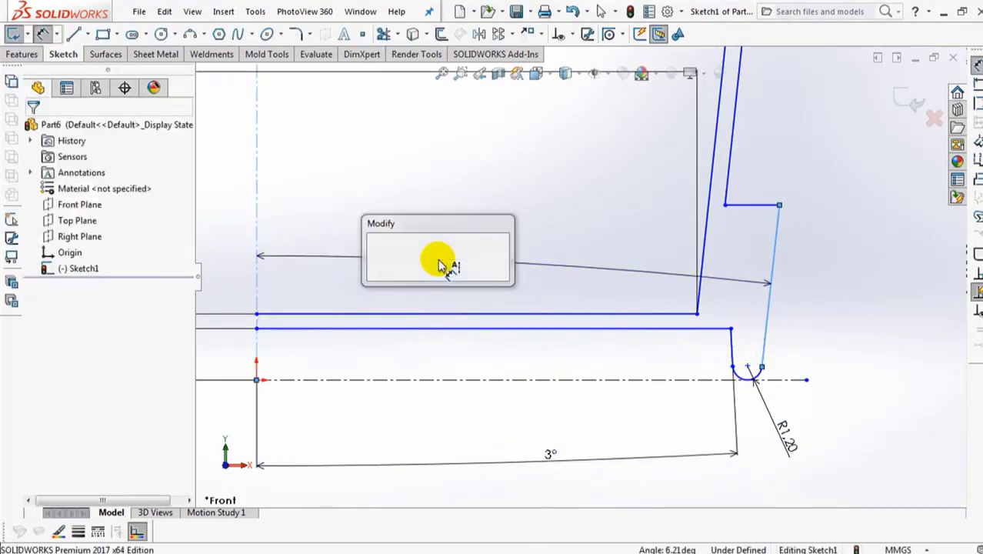
pyautogui.write('1')
pyautogui.click(375, 256)
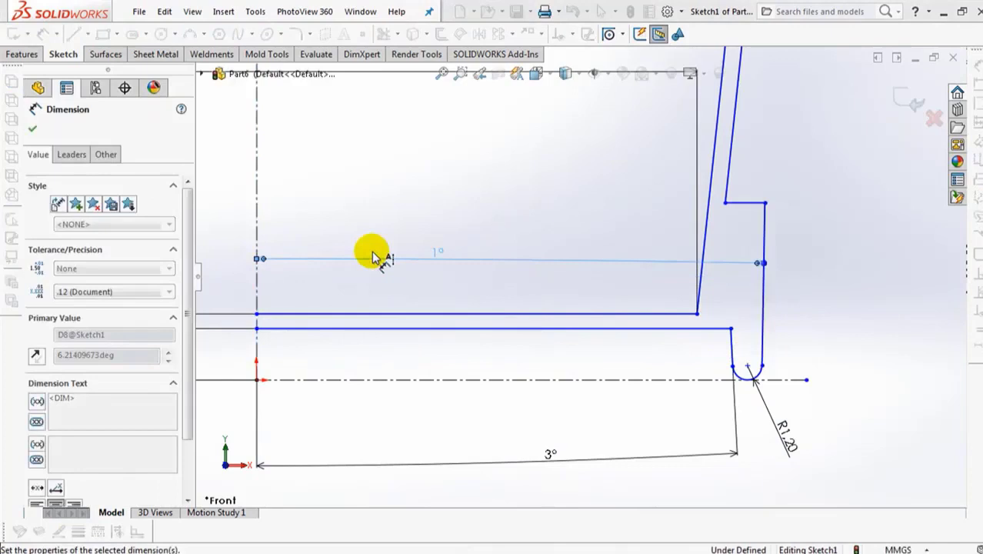
pyautogui.click(820, 291)
# Dimension the height of the foot's horizontal ledge above the base centerline as 5.5 mm
pyautogui.click(756, 205)
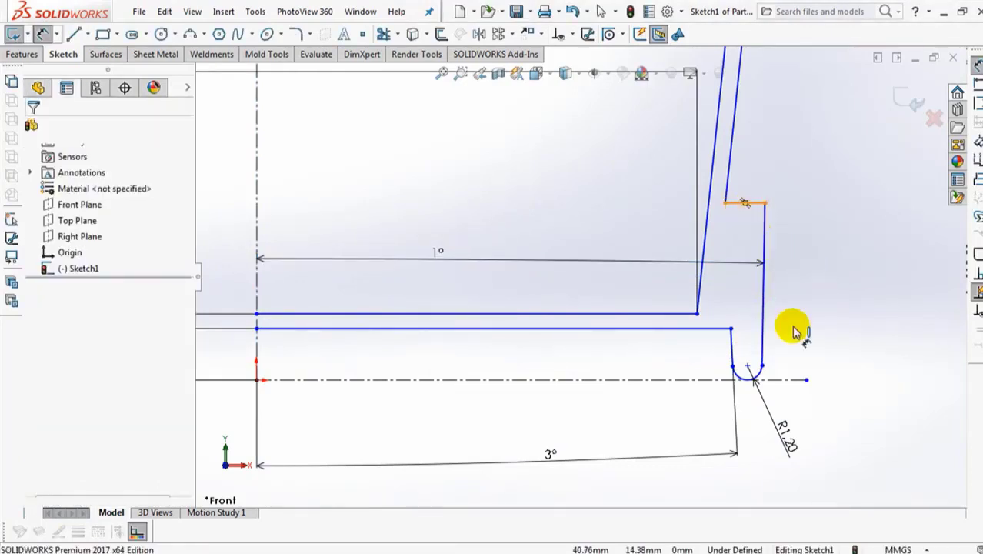
pyautogui.click(783, 379)
pyautogui.click(856, 308)
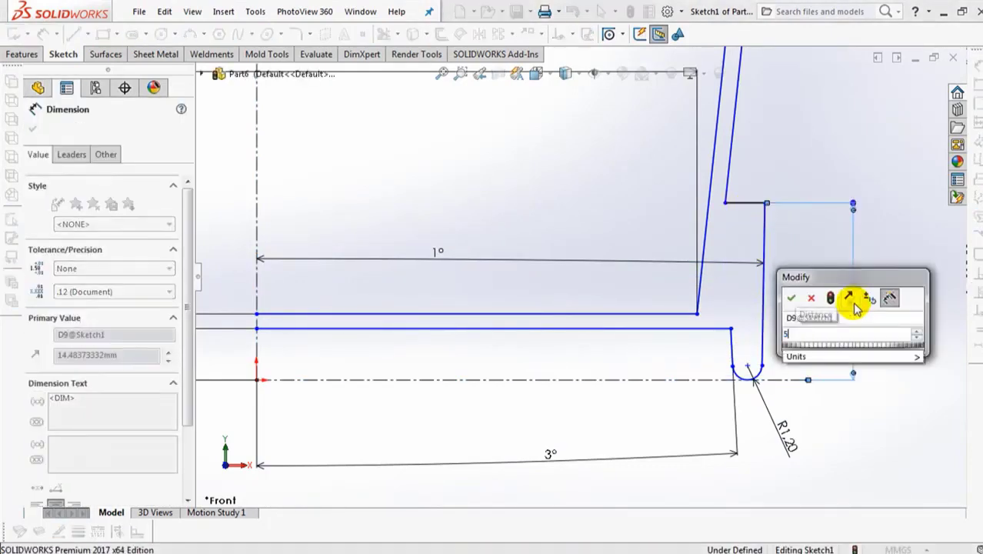
pyautogui.write('5.5')
pyautogui.click(792, 292)
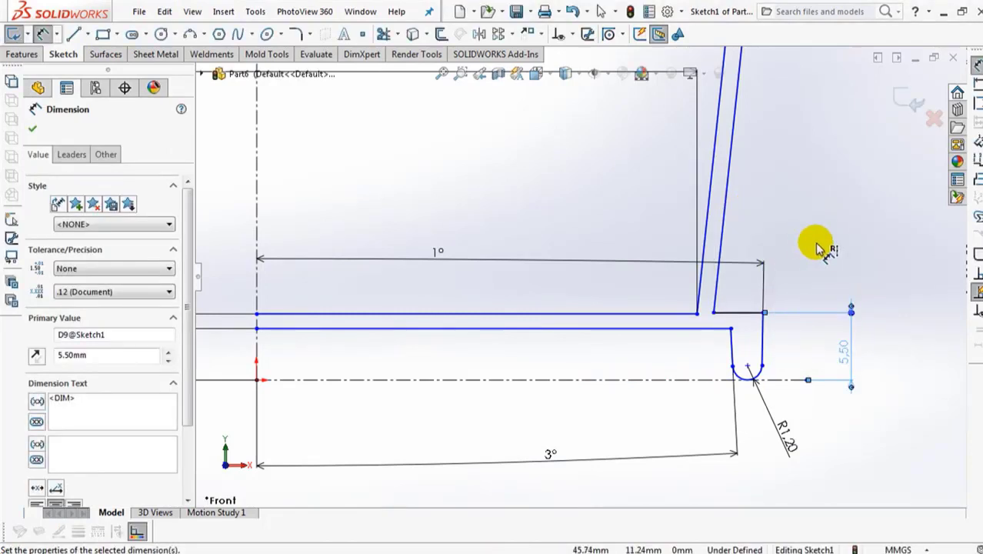
pyautogui.click(816, 246)
# Dimension the length of the foot's horizontal ledge as 0.4 mm
pyautogui.click(744, 312)
pyautogui.click(813, 271)
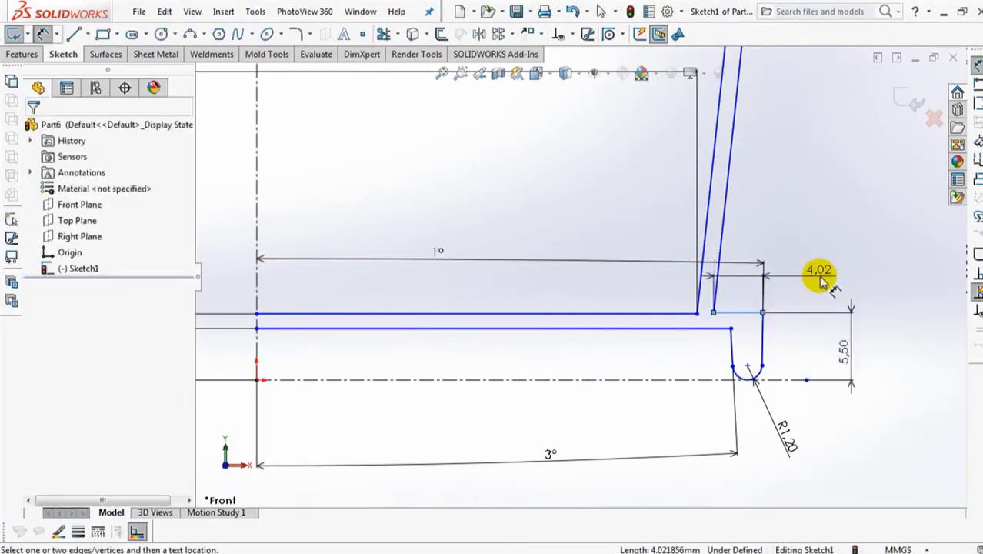
pyautogui.write('0.4')
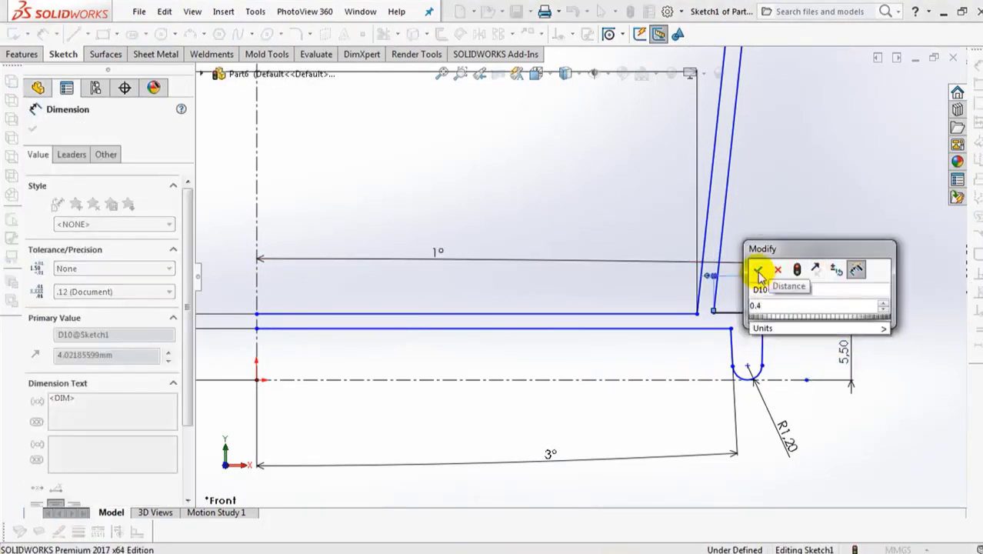
pyautogui.click(759, 271)
pyautogui.click(830, 194)
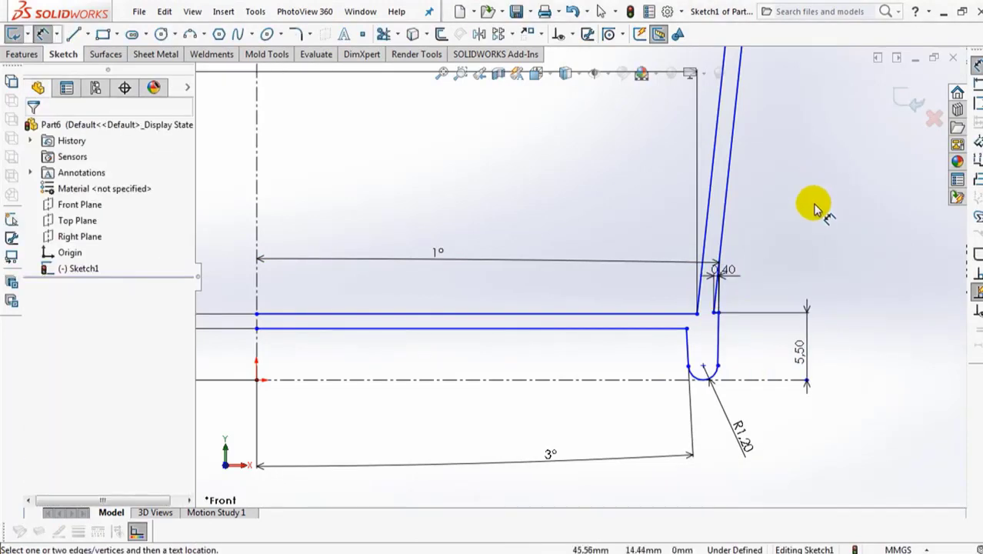
# Dimension the height of the floor's upper line above the base centerline as 3.1 mm
pyautogui.keyDown('ctrl'); pyautogui.moveTo(570, 360); pyautogui.dragTo(707, 350, button='middle'); pyautogui.keyUp('ctrl')
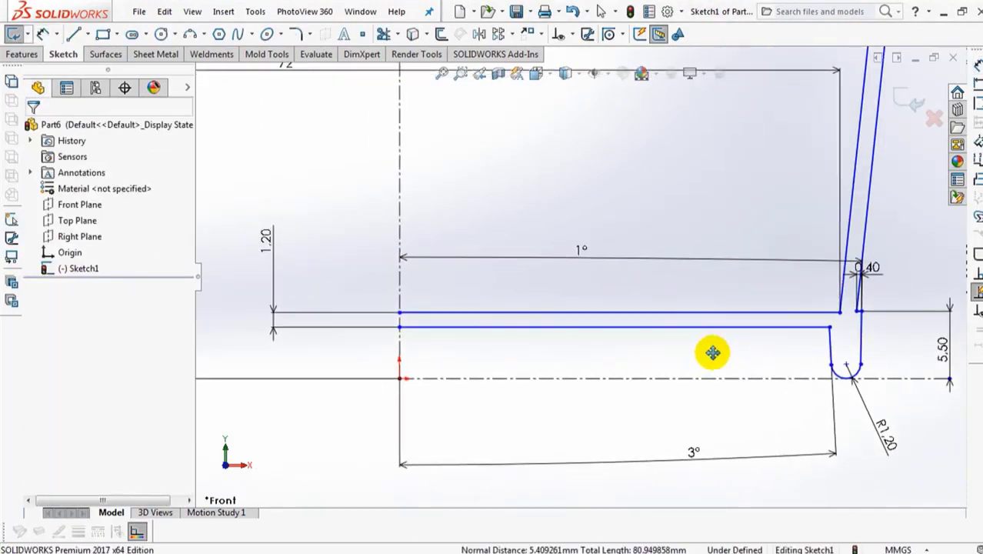
pyautogui.click(567, 314)
pyautogui.click(570, 378)
pyautogui.click(238, 337)
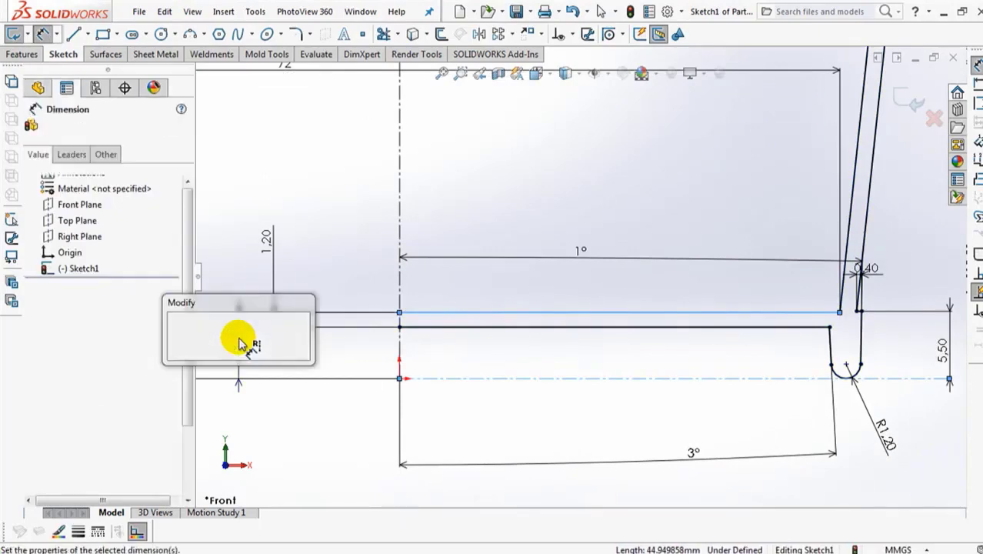
pyautogui.write('3.1')
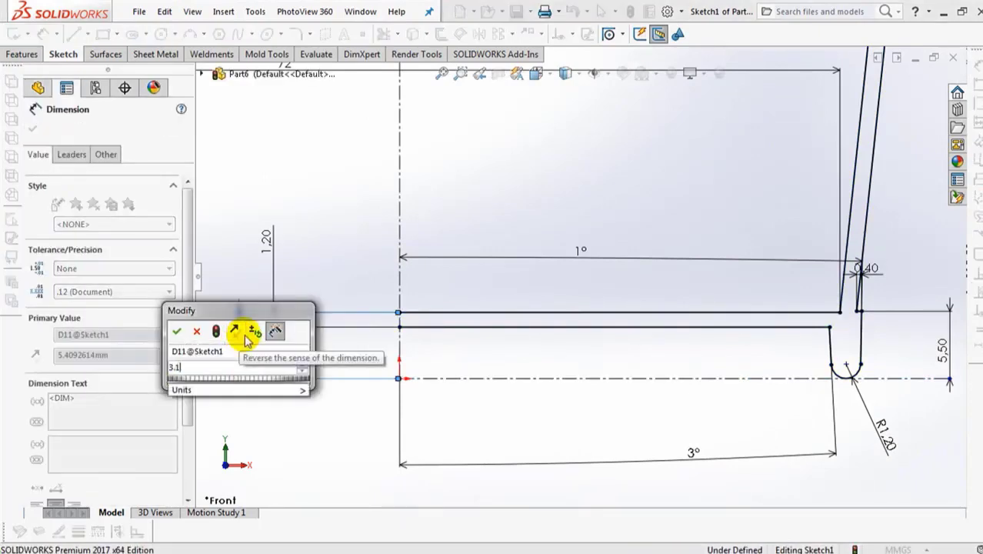
pyautogui.click(176, 331)
pyautogui.click(569, 219)
# Dimension the radius of the rim's outer corner arc as 1.7 mm
pyautogui.scroll(4, 597, 207)
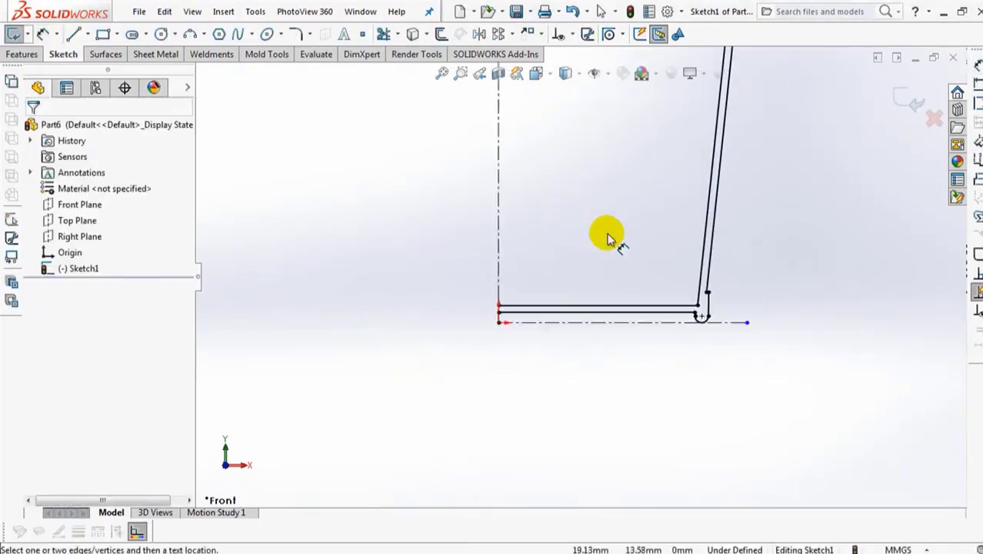
pyautogui.keyDown('ctrl'); pyautogui.moveTo(603, 257); pyautogui.dragTo(540, 483, button='middle'); pyautogui.keyUp('ctrl')
pyautogui.keyDown('ctrl'); pyautogui.moveTo(561, 253); pyautogui.dragTo(510, 448, button='middle'); pyautogui.keyUp('ctrl')
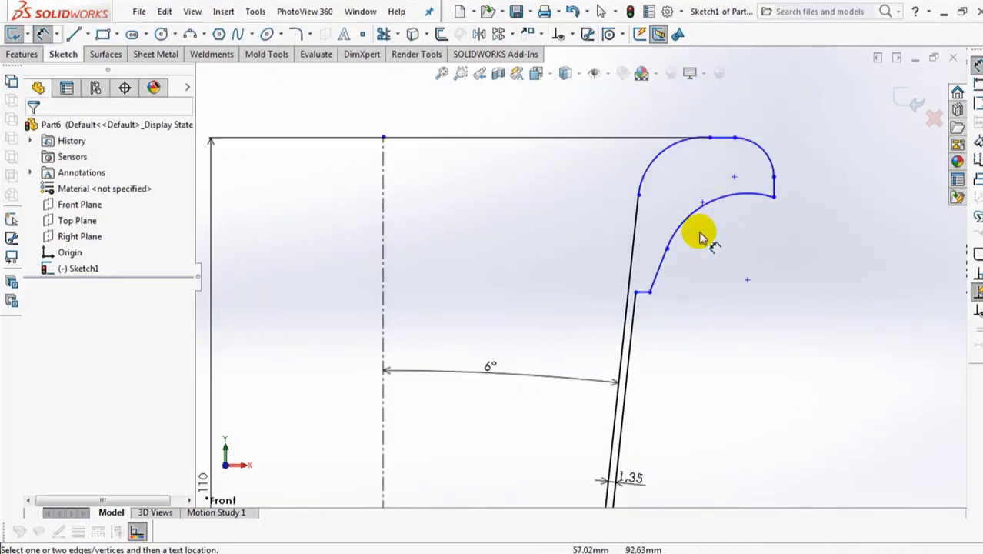
pyautogui.click(768, 156)
pyautogui.click(808, 123)
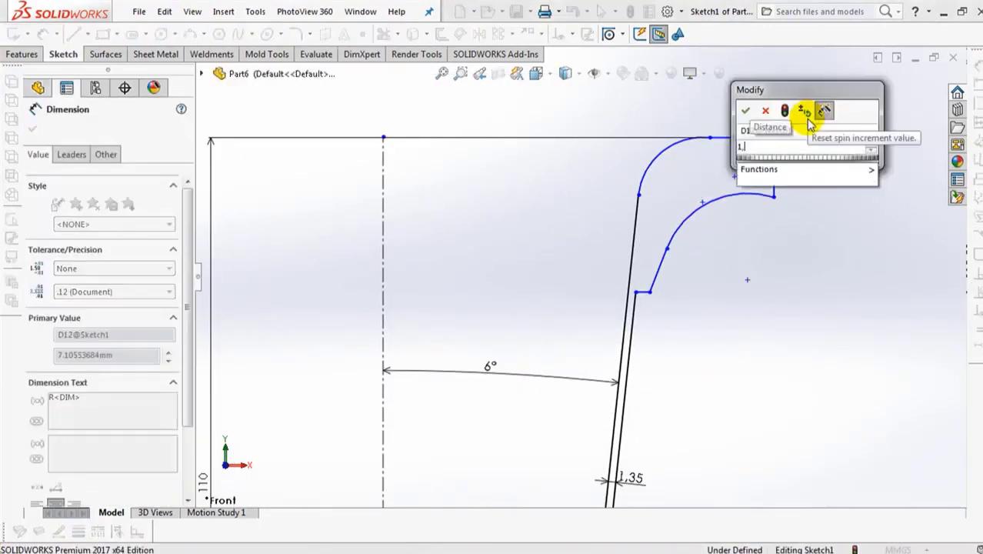
pyautogui.click(743, 112)
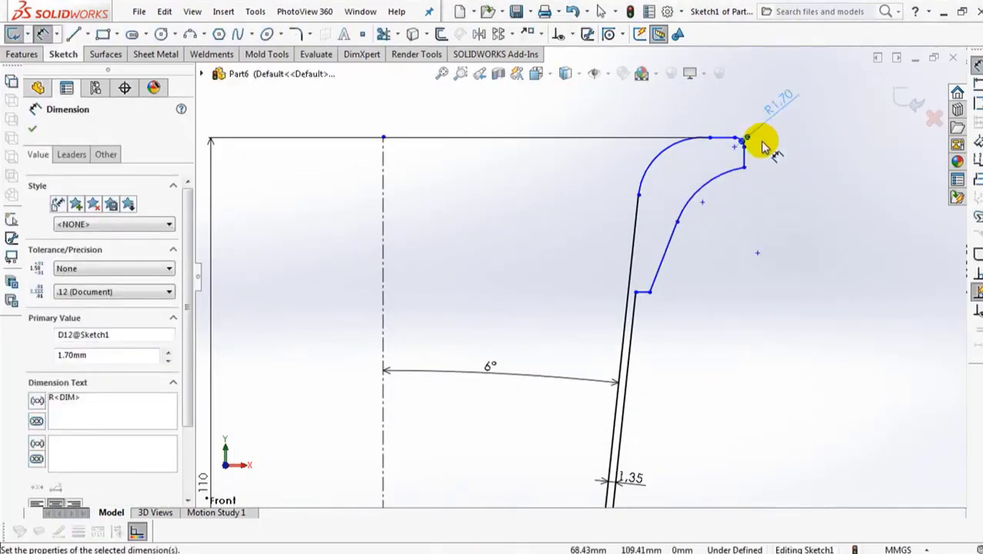
pyautogui.click(765, 153)
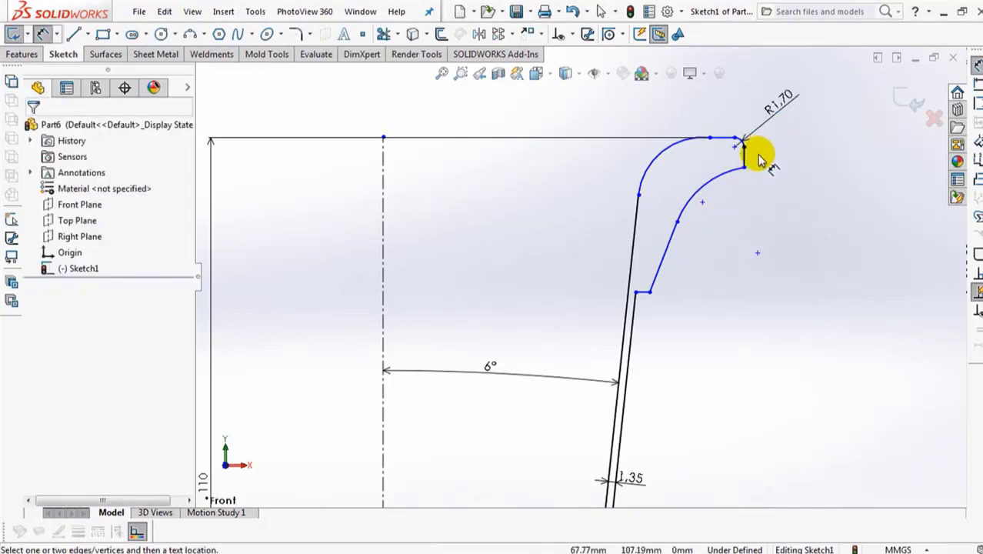
# Dimension the angle between the short slanted line under the rim and the vertical centerline as 9°
pyautogui.click(663, 256)
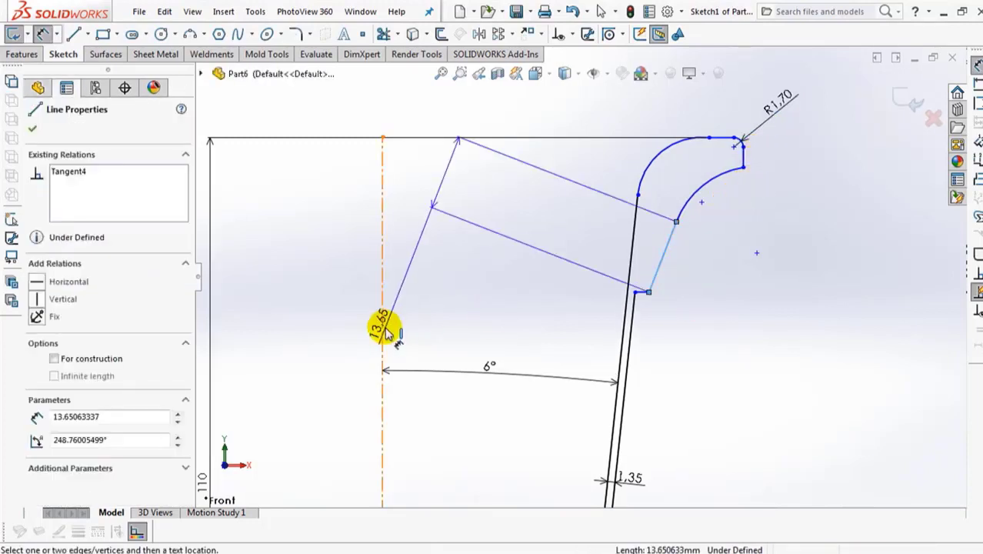
pyautogui.click(383, 321)
pyautogui.click(514, 231)
pyautogui.write('9')
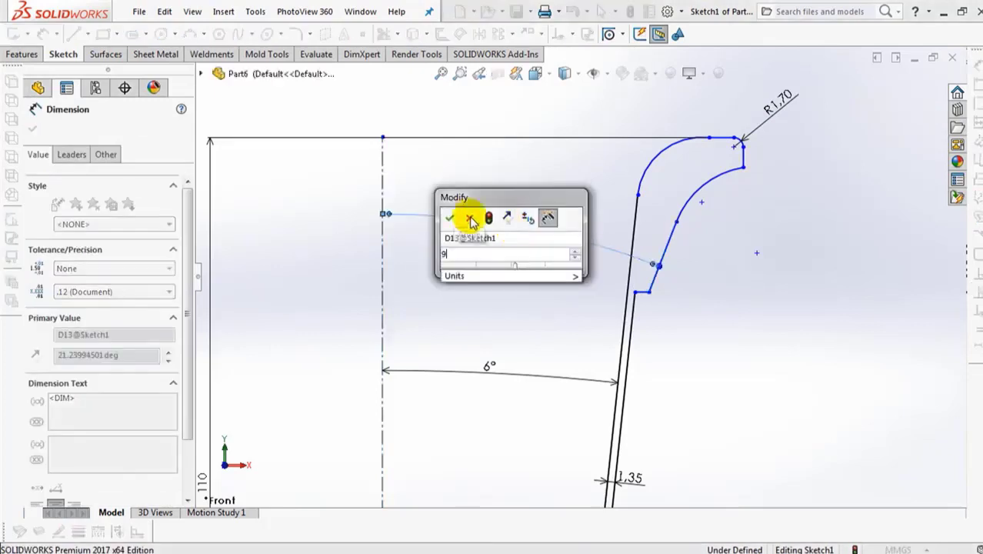
pyautogui.click(467, 218)
pyautogui.click(506, 287)
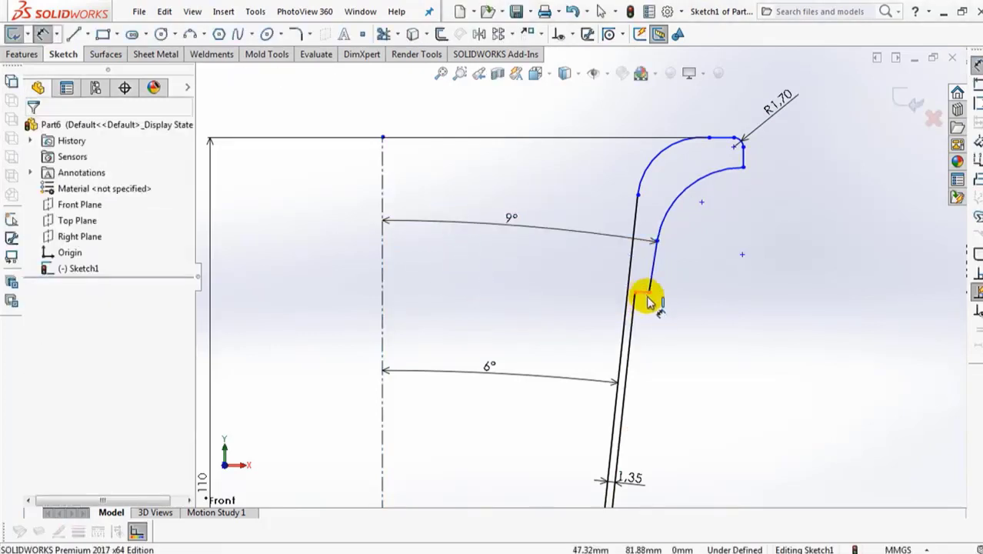
# Dimension the length of the short horizontal ledge under the rim as 0.9 mm
pyautogui.click(648, 302)
pyautogui.click(693, 326)
pyautogui.write('0.9')
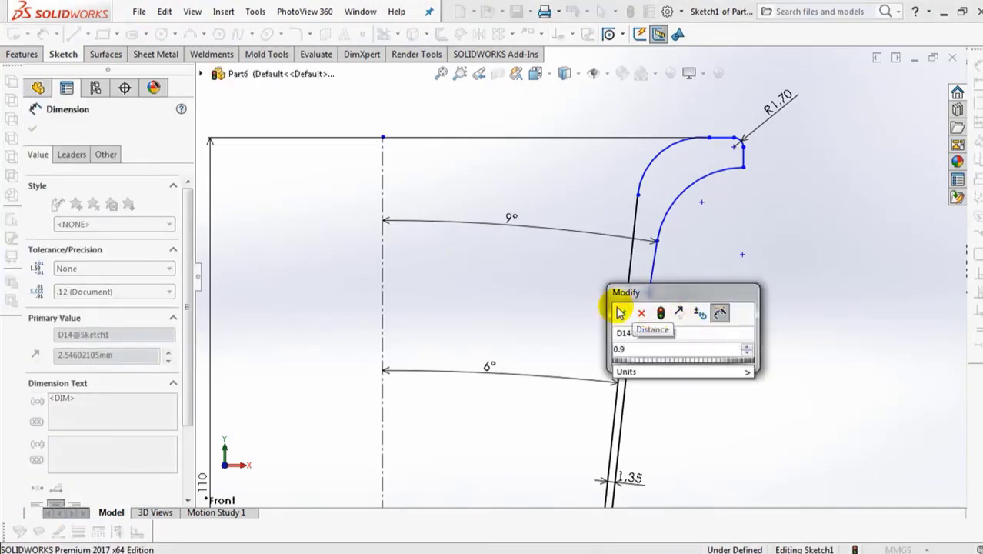
pyautogui.click(620, 311)
pyautogui.click(856, 234)
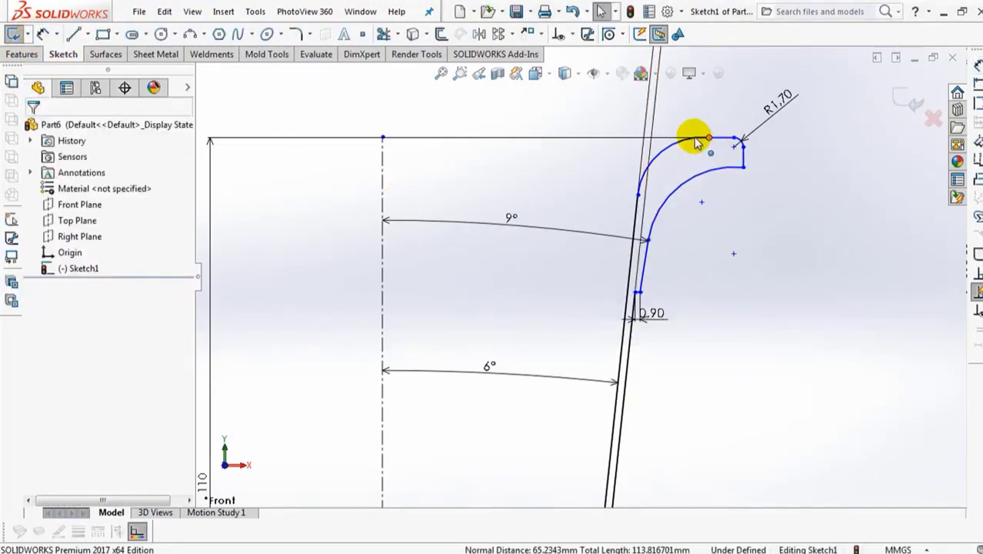
# Move both ends of the rim's top line inward to shorten it to about 2.8 mm, and make the line horizontal
pyautogui.moveTo(697, 140); pyautogui.dragTo(665, 141)
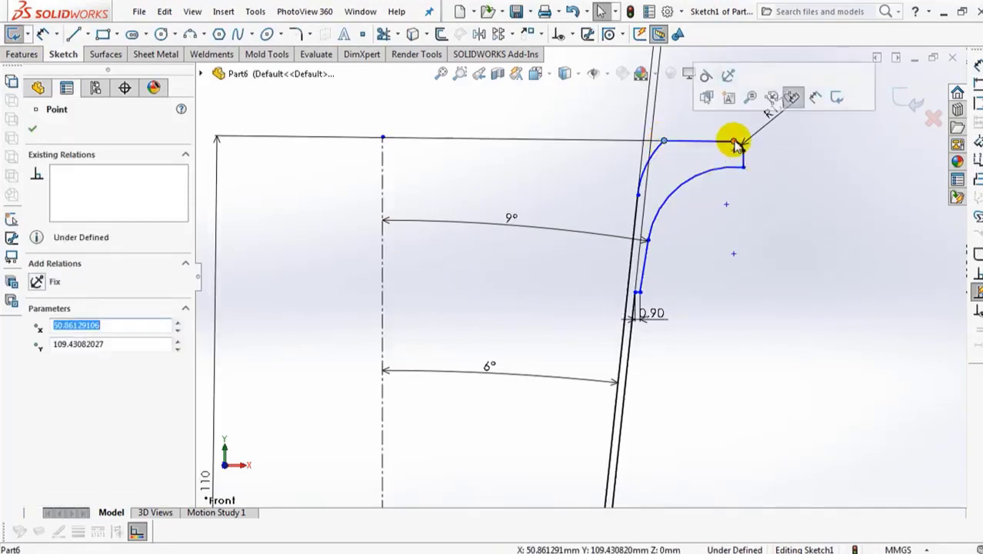
pyautogui.moveTo(736, 144); pyautogui.dragTo(683, 145)
pyautogui.click(756, 176)
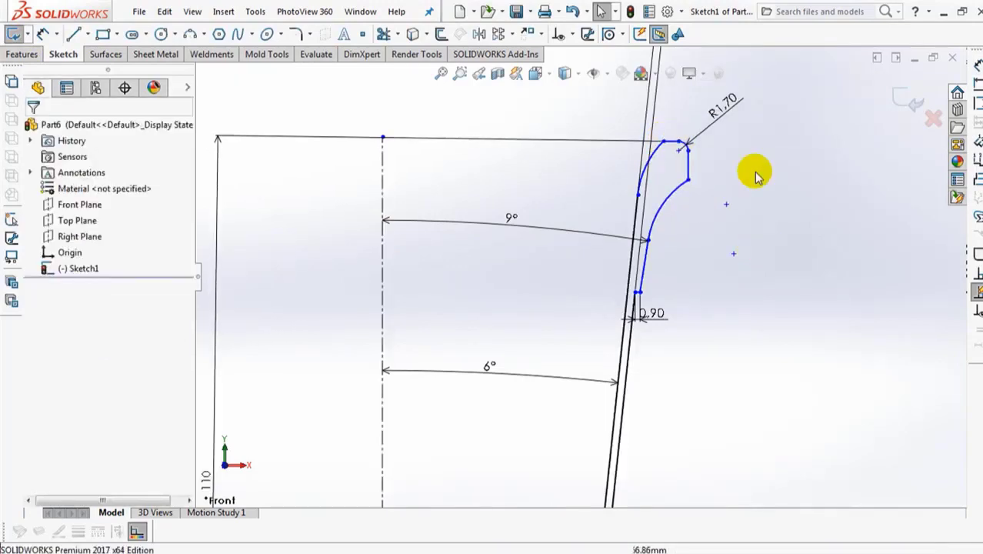
pyautogui.click(671, 148)
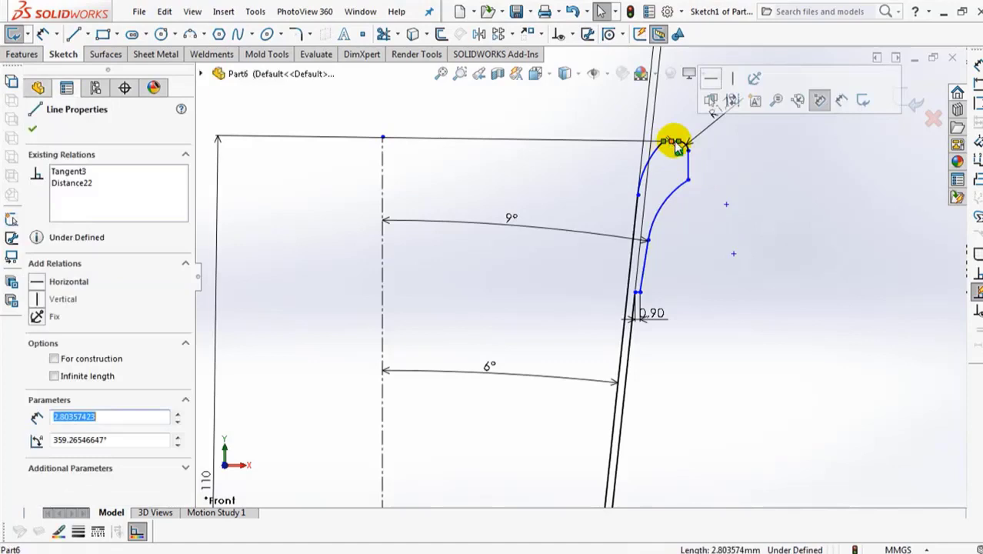
pyautogui.click(709, 77)
pyautogui.click(766, 185)
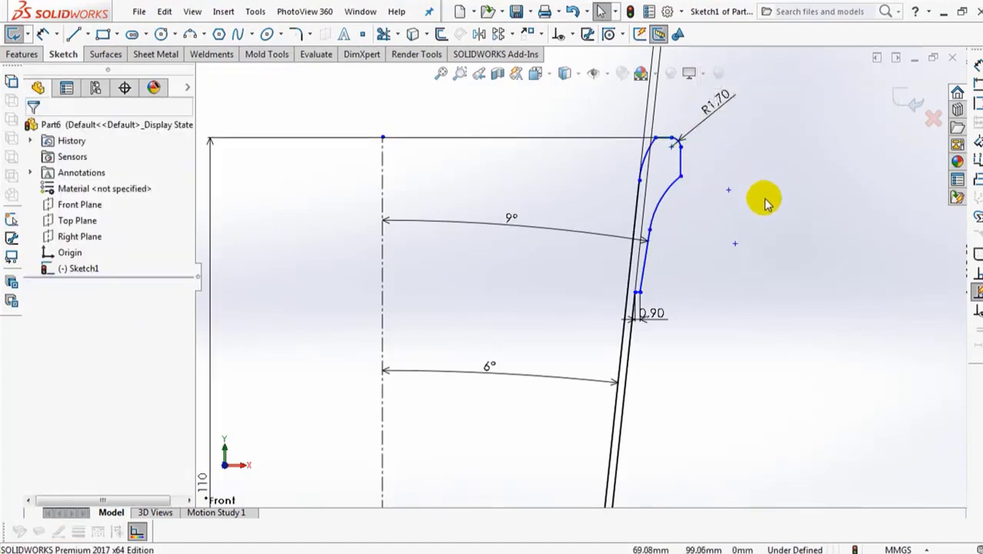
# Dimension the radius of the arc joining the inner wall line to the rim's top line as 6 mm
pyautogui.scroll(-3, 757, 167)
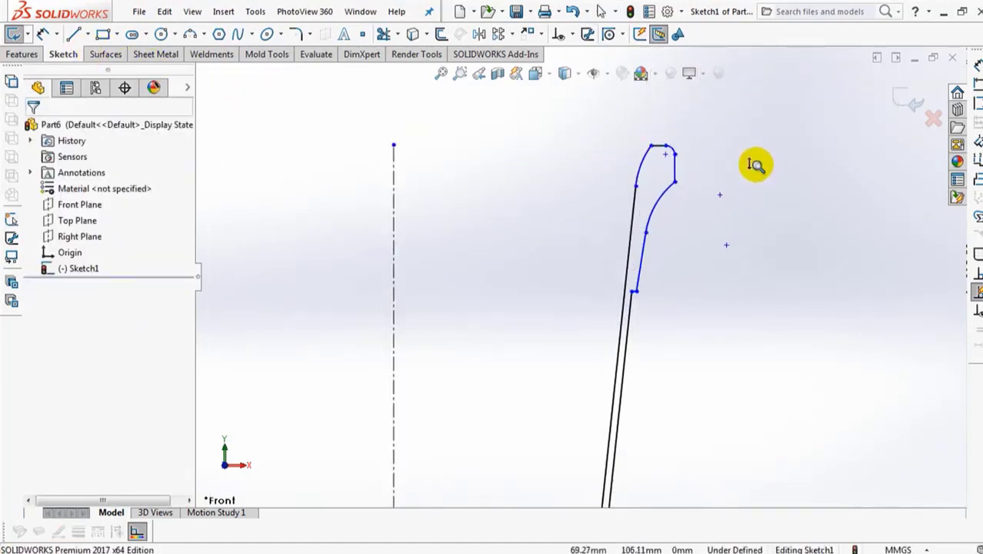
pyautogui.scroll(3, 763, 141)
pyautogui.scroll(-2, 777, 239)
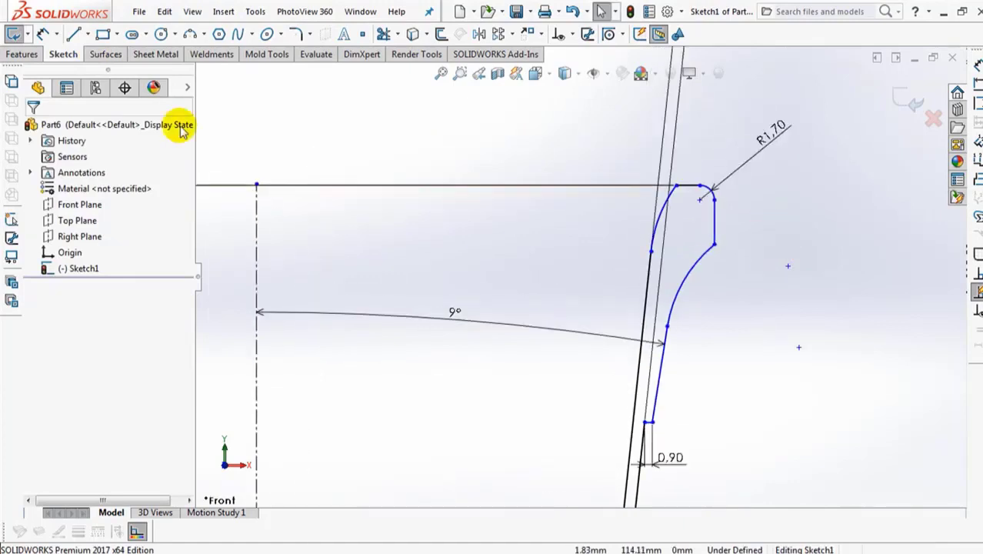
pyautogui.click(664, 212)
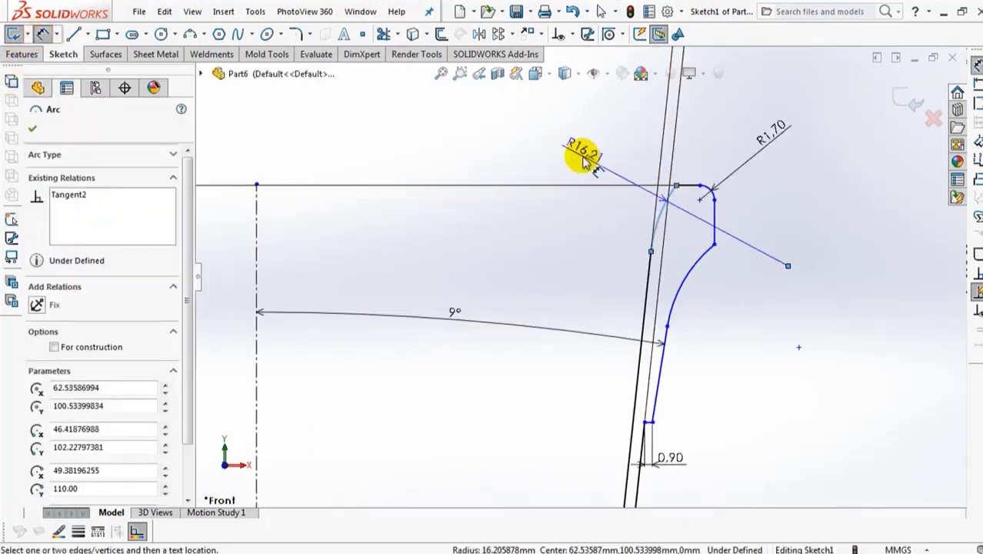
pyautogui.click(583, 157)
pyautogui.click(519, 150)
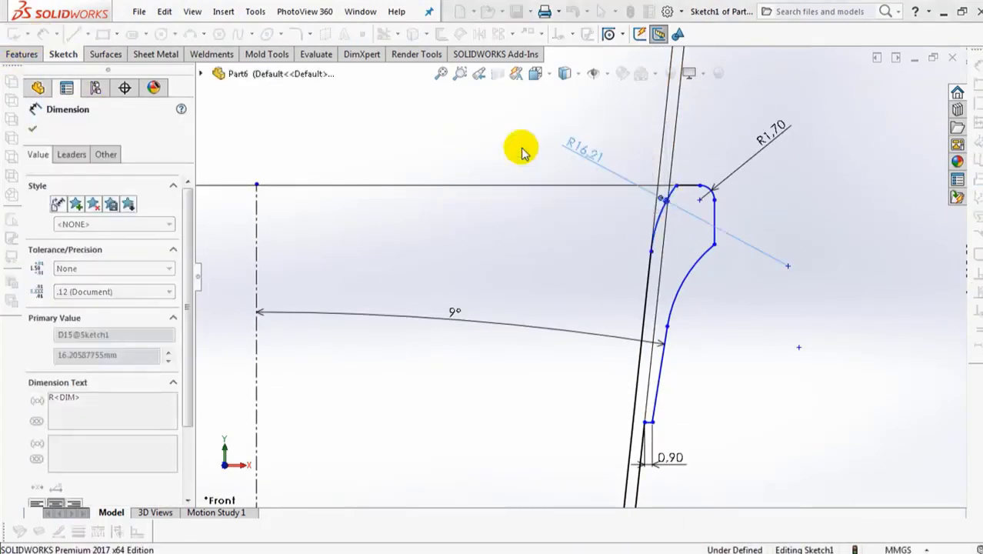
# Dimension the vertical distance from the rim's top line to the lower end of the inner arc as 4.7 mm
pyautogui.click(692, 186)
pyautogui.click(654, 229)
pyautogui.click(535, 214)
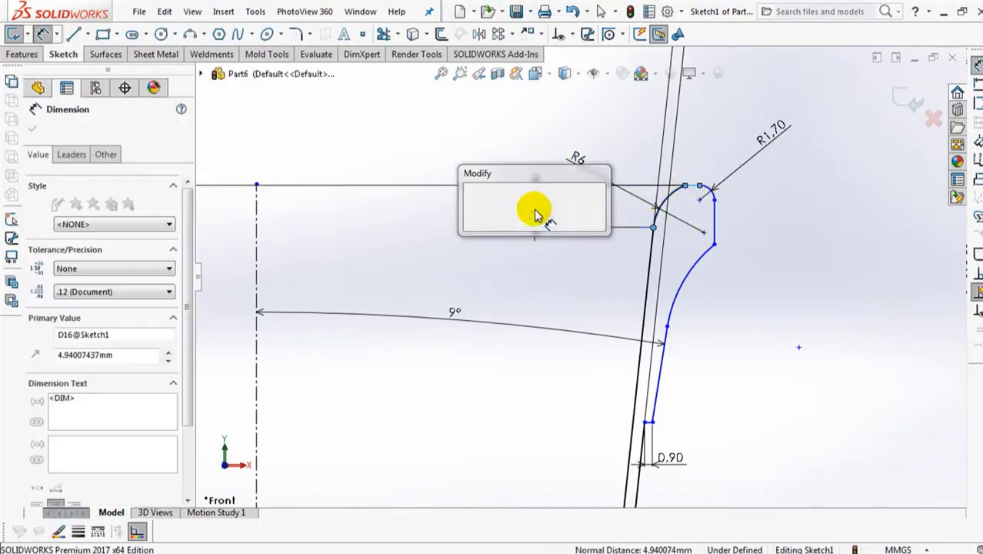
pyautogui.write('4.7')
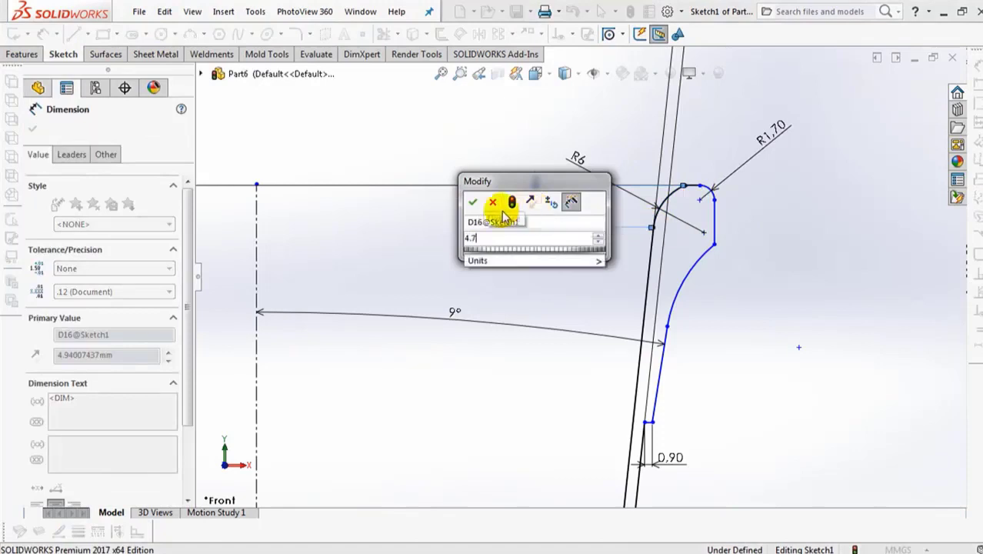
pyautogui.click(472, 202)
# Dimension the rim's outer diameter from its short vertical edge across the centerline as 105 mm
pyautogui.click(714, 222)
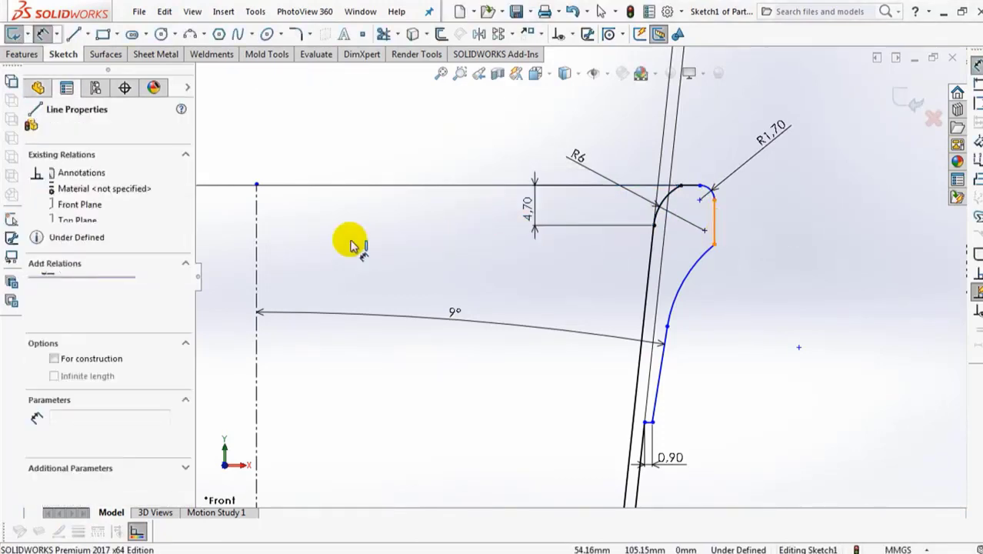
pyautogui.click(257, 257)
pyautogui.click(244, 149)
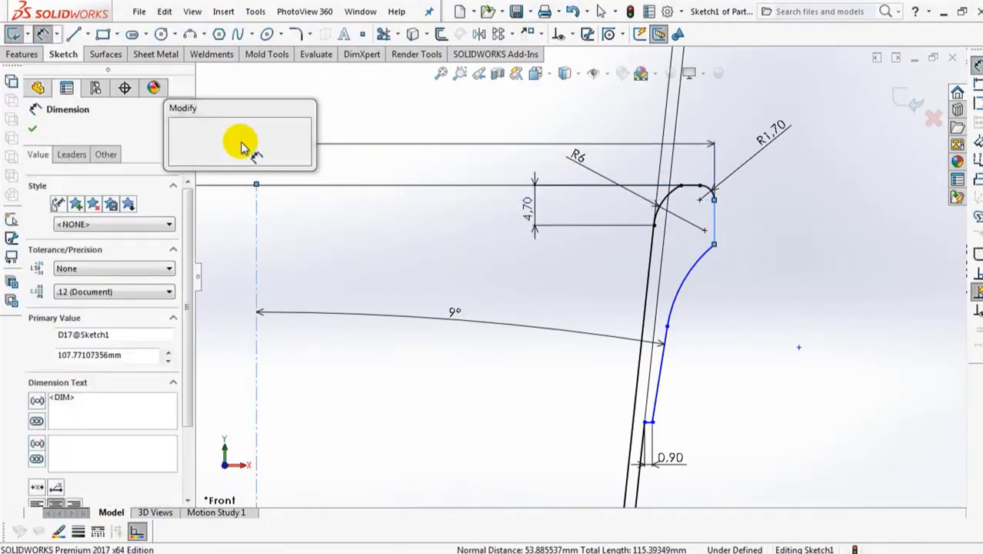
pyautogui.write('105')
pyautogui.click(178, 139)
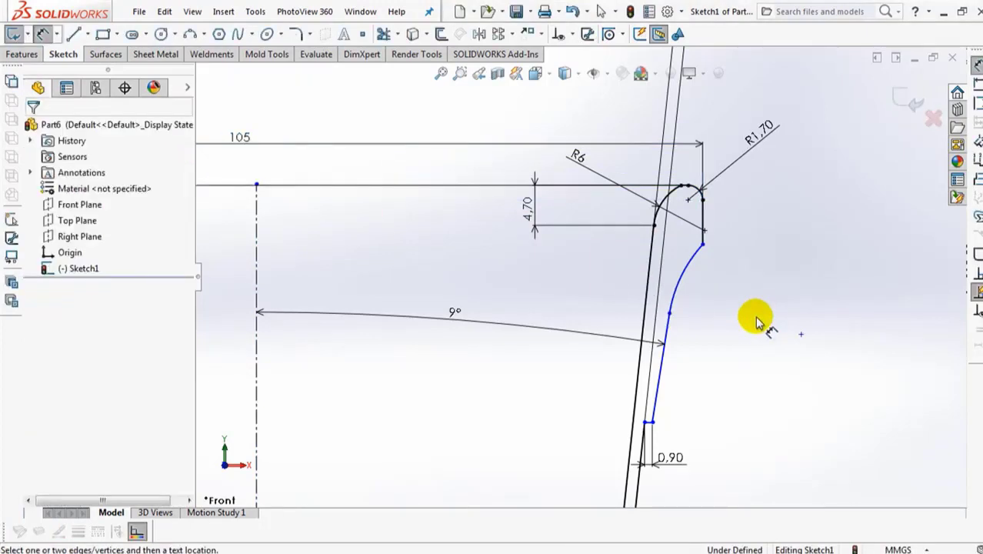
# Dimension the vertical distance from the rim's top to the lower end of its outer vertical edge as 2.5 mm
pyautogui.click(687, 187)
pyautogui.click(702, 245)
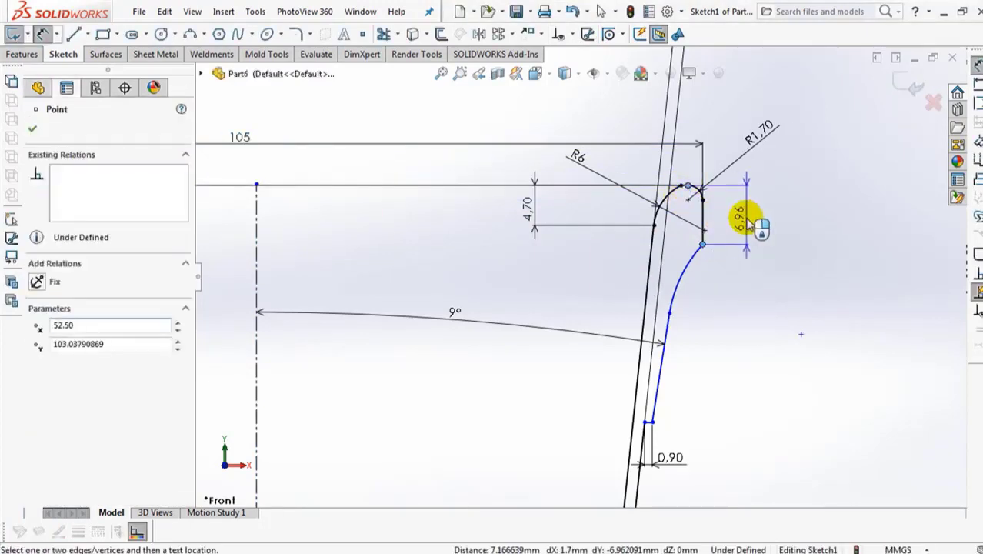
pyautogui.click(746, 221)
pyautogui.write('2.5')
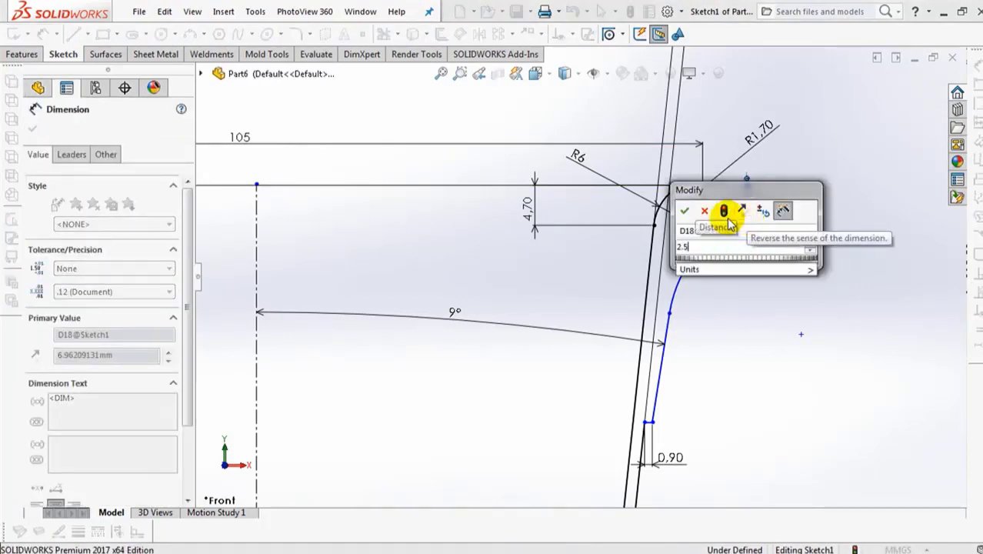
pyautogui.click(683, 210)
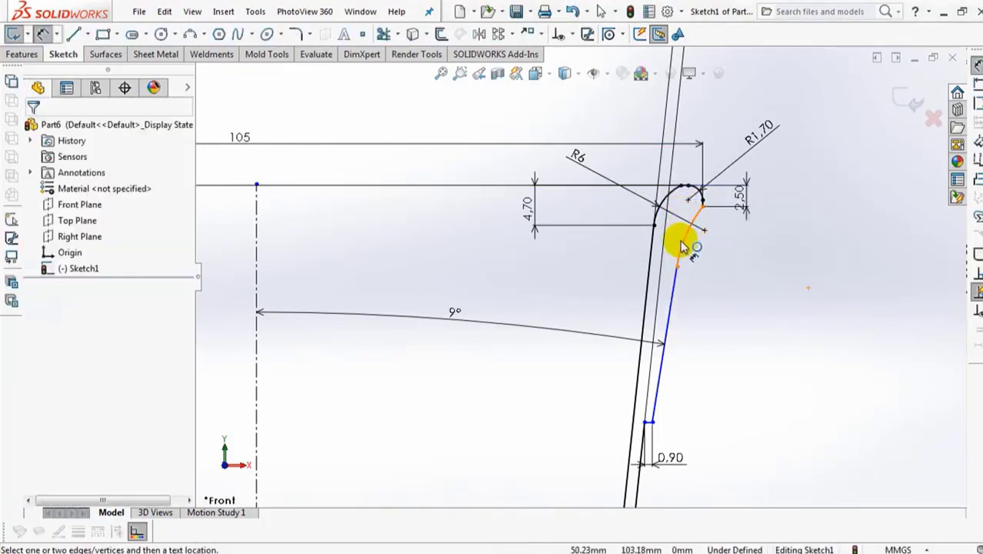
# Dimension the radius of the arc on the rim's underside as 5 mm
pyautogui.click(715, 263)
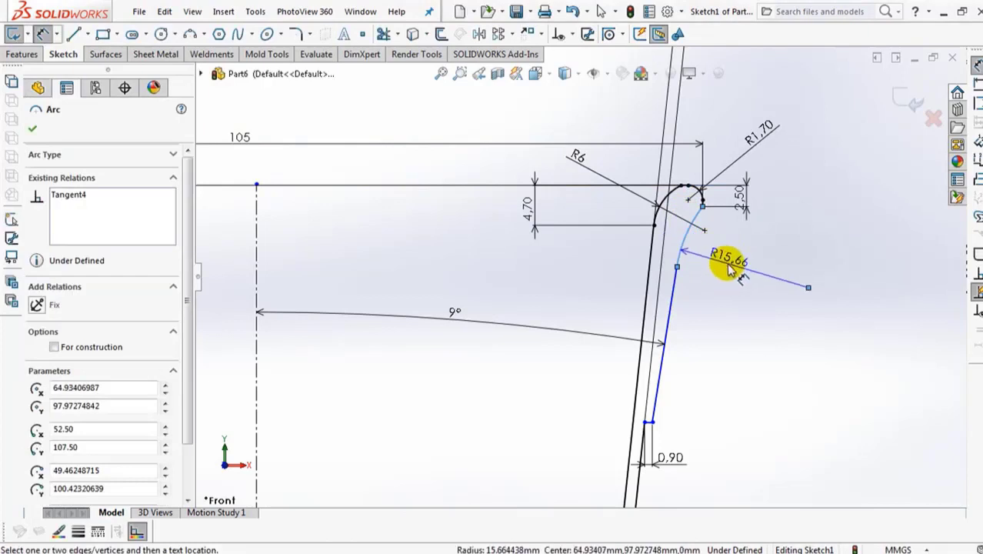
pyautogui.click(729, 265)
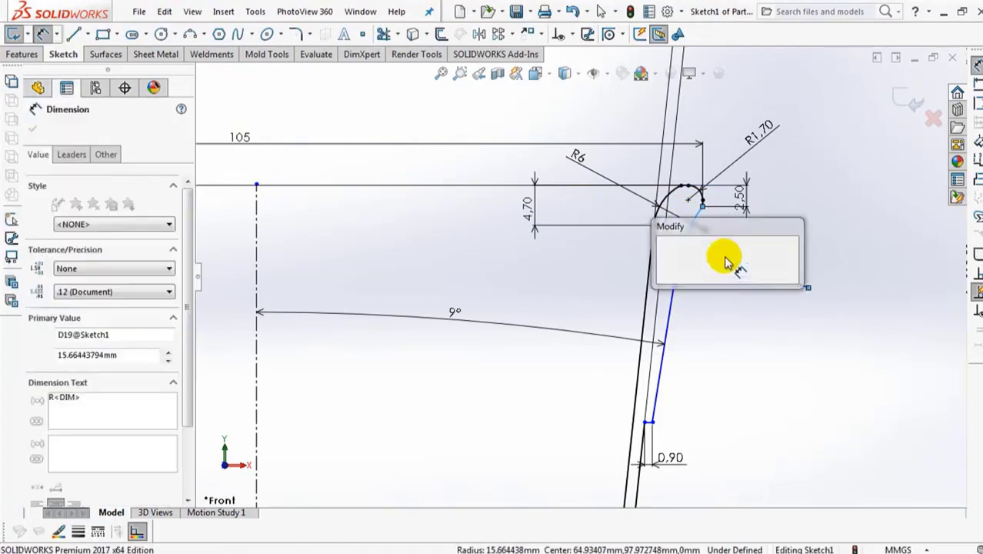
pyautogui.click(664, 257)
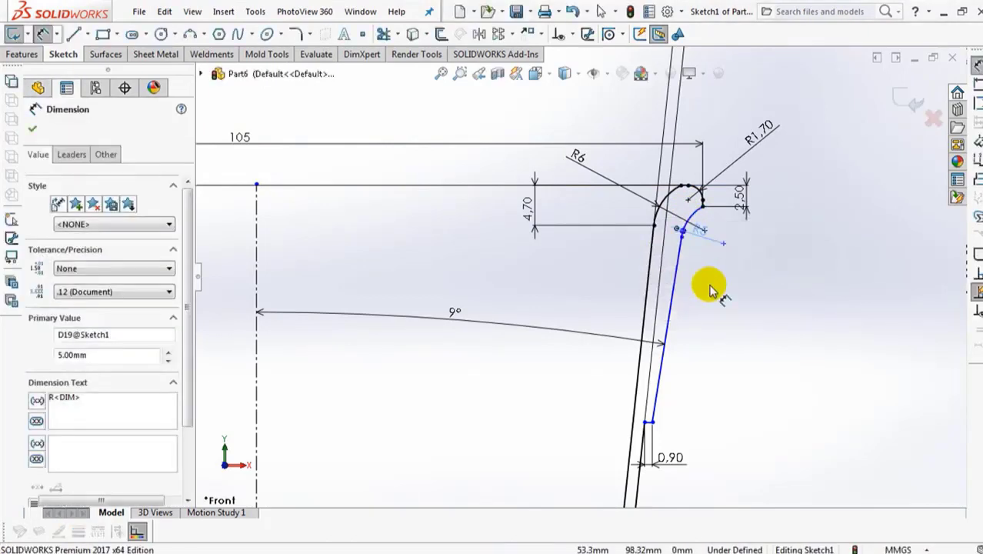
# Dimension the vertical distance from the rim's top to the ledge under the rim as 7.7 mm
pyautogui.click(651, 422)
pyautogui.click(687, 186)
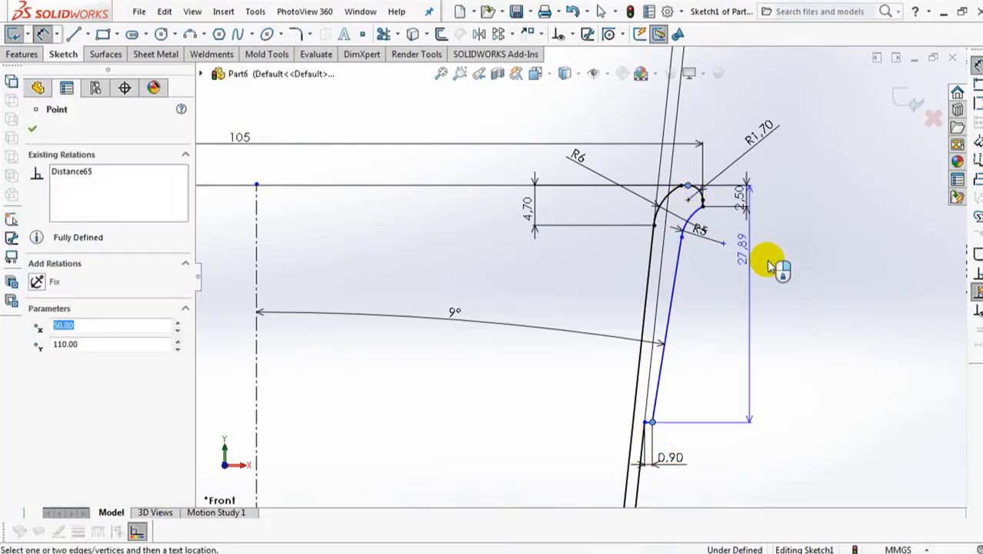
pyautogui.click(772, 281)
pyautogui.write('7.7')
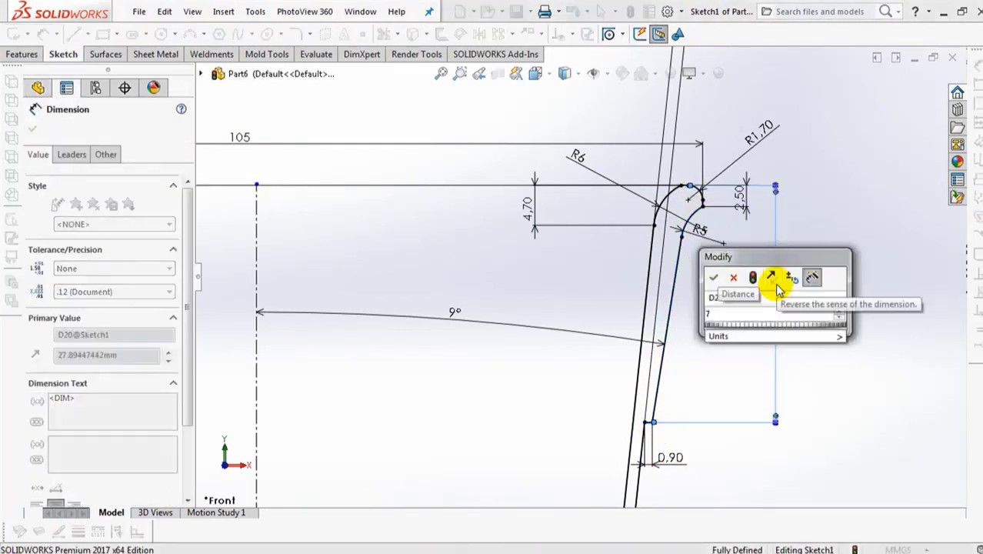
pyautogui.click(713, 279)
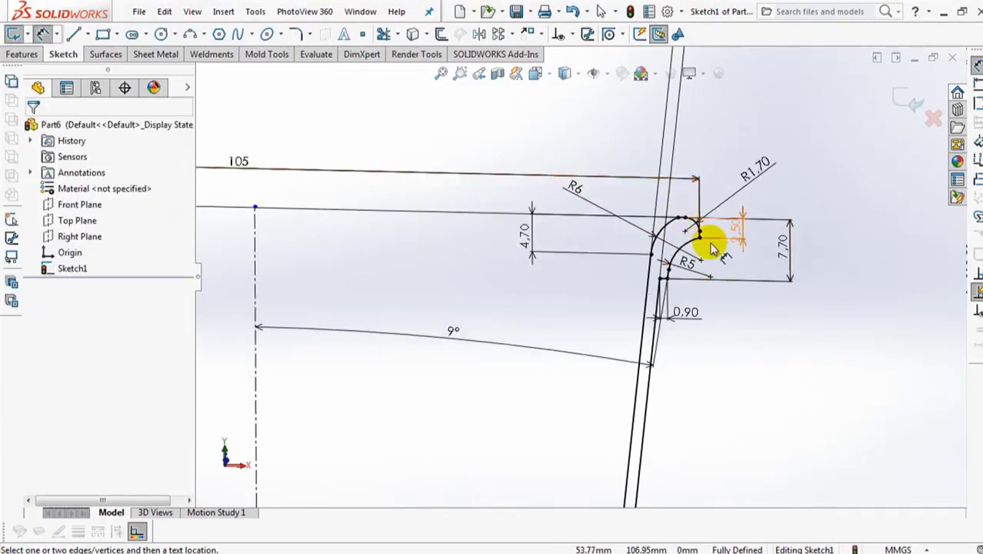
# Examine the rim, foot, floor and side wall of the dimensioned profile from end to end
pyautogui.scroll(-3, 713, 188)
pyautogui.scroll(2, 714, 204)
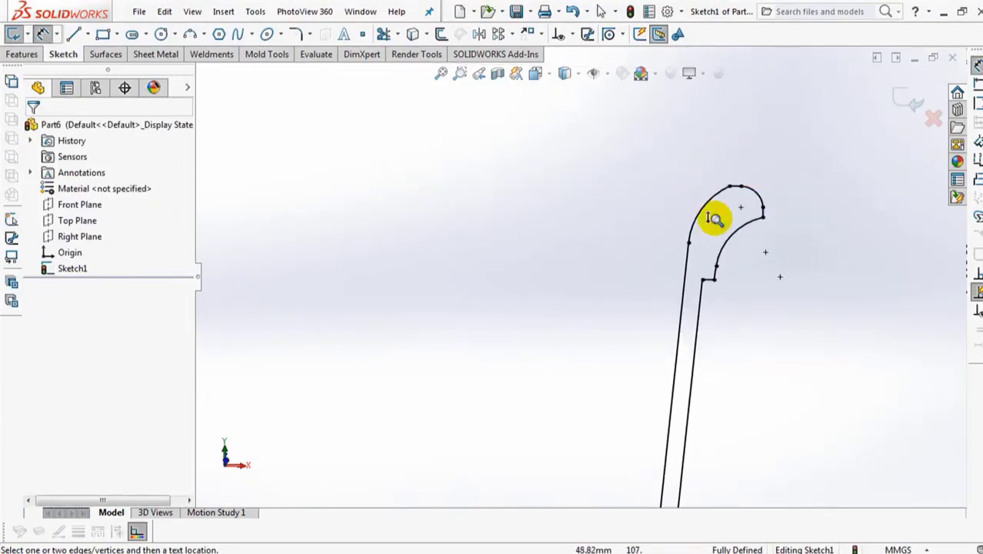
pyautogui.press('f')
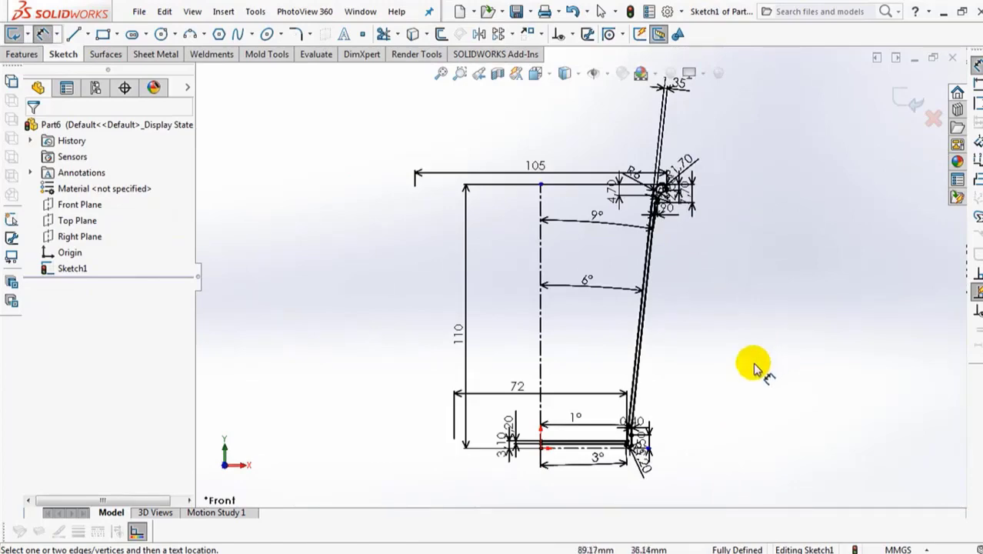
pyautogui.scroll(-1, 740, 354)
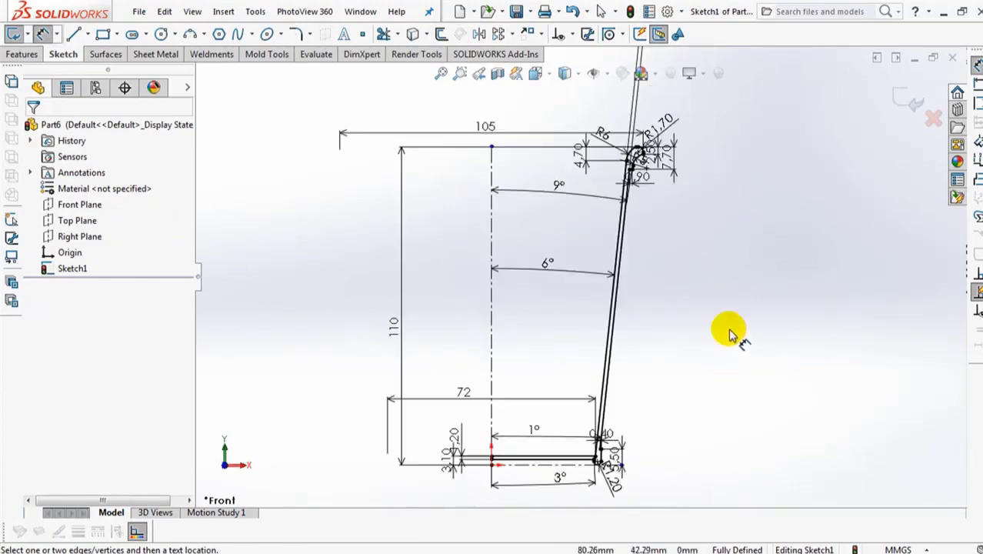
pyautogui.keyDown('ctrl'); pyautogui.moveTo(729, 330); pyautogui.dragTo(768, 244, button='middle'); pyautogui.keyUp('ctrl')
pyautogui.moveTo(653, 353)
pyautogui.keyDown('shift'); pyautogui.mouseDown(button='middle')
pyautogui.moveTo(702, 247)
pyautogui.moveTo(646, 77)
pyautogui.mouseUp(button='middle'); pyautogui.keyUp('shift')
pyautogui.click(840, 218)
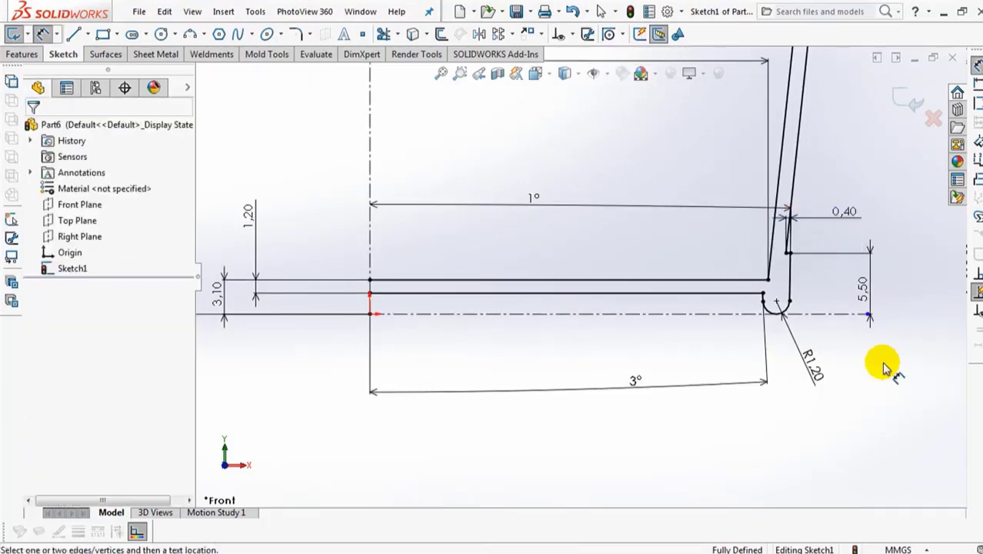
pyautogui.keyDown('shift'); pyautogui.moveTo(578, 259); pyautogui.dragTo(591, 300, button='middle'); pyautogui.keyUp('shift')
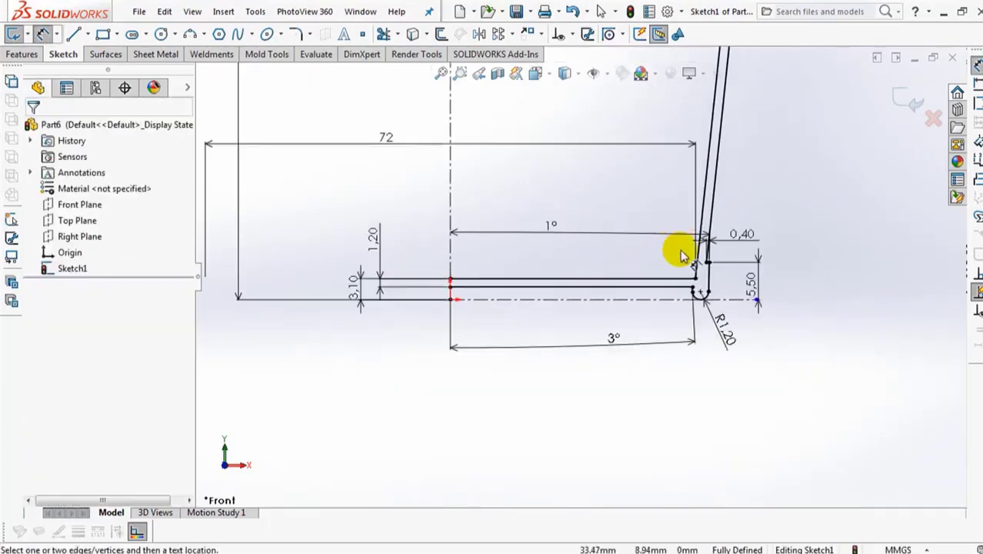
pyautogui.moveTo(681, 256)
pyautogui.keyDown('ctrl'); pyautogui.mouseDown(button='middle')
pyautogui.moveTo(708, 325)
pyautogui.moveTo(683, 465)
pyautogui.mouseUp(button='middle'); pyautogui.keyUp('ctrl')
pyautogui.keyDown('ctrl'); pyautogui.moveTo(692, 198); pyautogui.dragTo(650, 433, button='middle'); pyautogui.keyUp('ctrl')
pyautogui.keyDown('ctrl'); pyautogui.moveTo(654, 231); pyautogui.dragTo(659, 288, button='middle'); pyautogui.keyUp('ctrl')
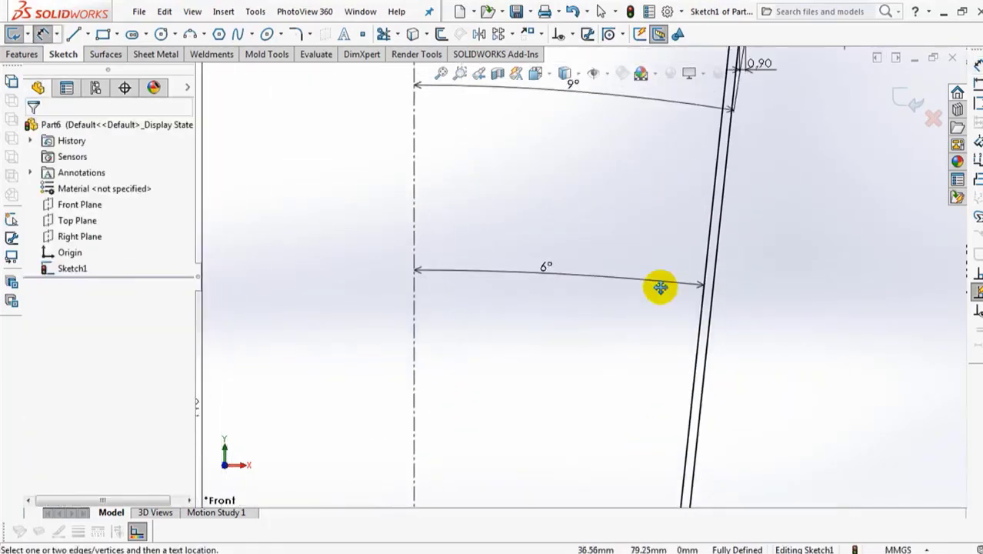
pyautogui.keyDown('ctrl'); pyautogui.moveTo(646, 175); pyautogui.dragTo(641, 417, button='middle'); pyautogui.keyUp('ctrl')
pyautogui.moveTo(655, 385)
pyautogui.keyDown('ctrl'); pyautogui.mouseDown(button='middle')
pyautogui.moveTo(680, 257)
pyautogui.moveTo(664, 314)
pyautogui.moveTo(674, 330)
pyautogui.moveTo(700, 257)
pyautogui.mouseUp(button='middle'); pyautogui.keyUp('ctrl')
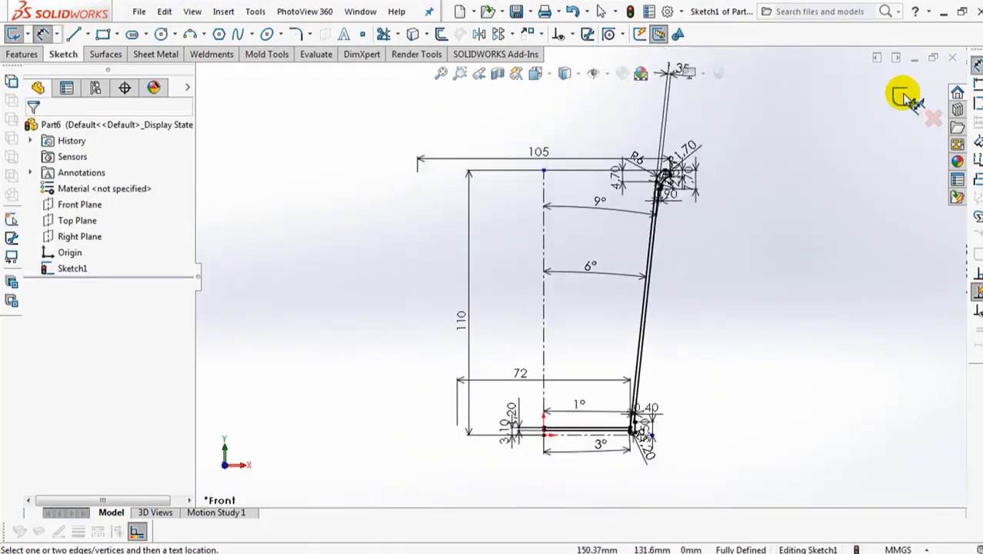
# Finish the sketch and revolve it 360° about the vertical centerline as a solid, accepting automatic closing of the open profile
pyautogui.click(904, 94)
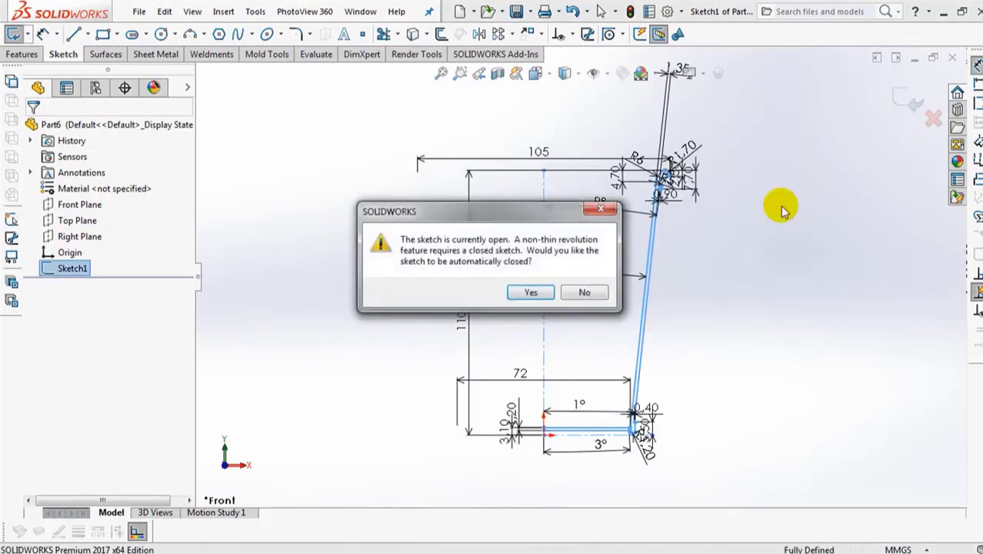
pyautogui.click(530, 293)
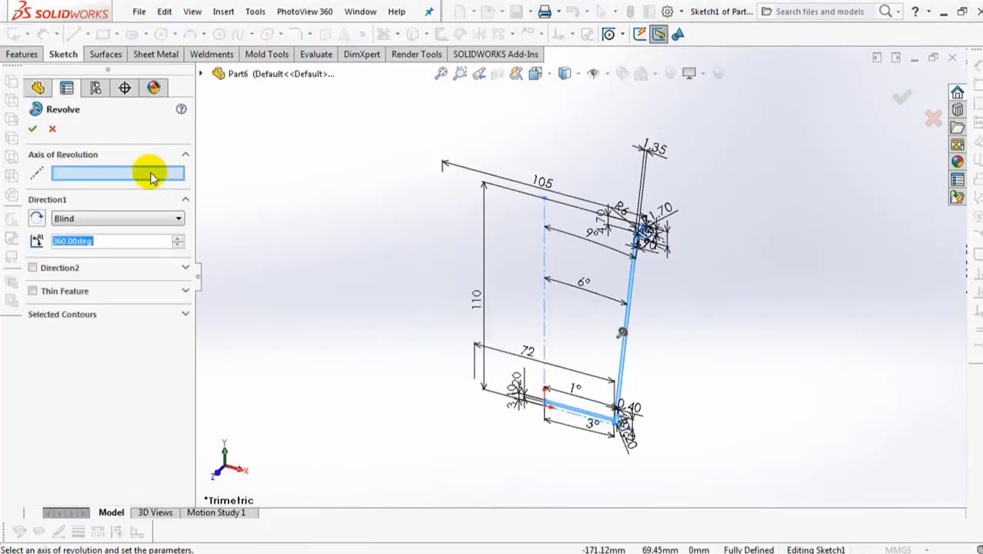
pyautogui.click(546, 308)
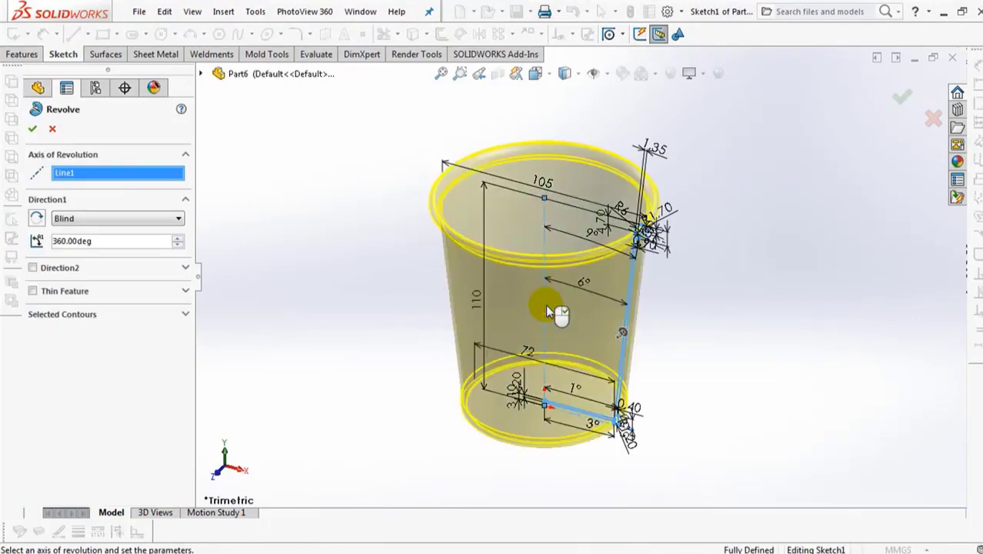
pyautogui.click(33, 130)
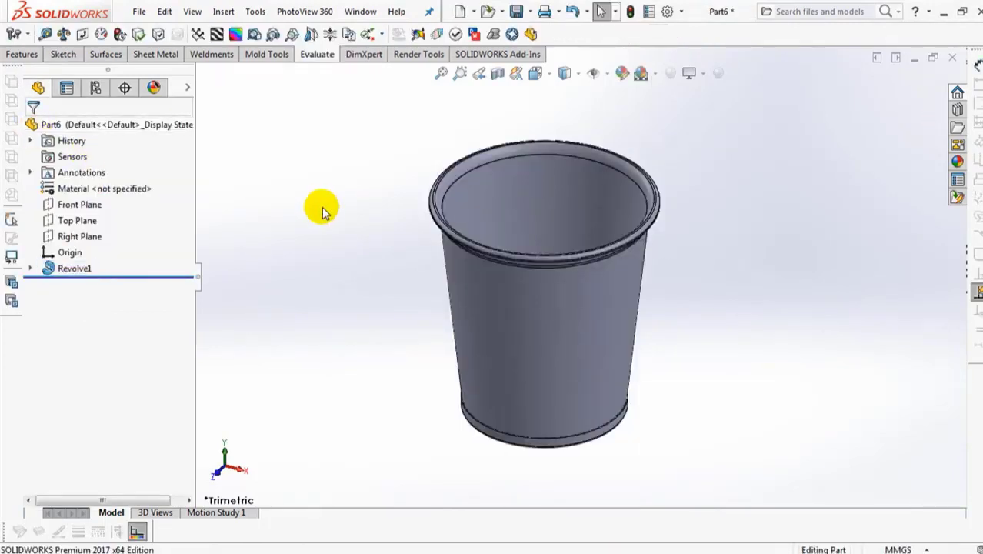
# Copy the cup's inner side wall face as a surface at 0 mm offset and hide the solid cup body
pyautogui.click(105, 54)
pyautogui.click(165, 33)
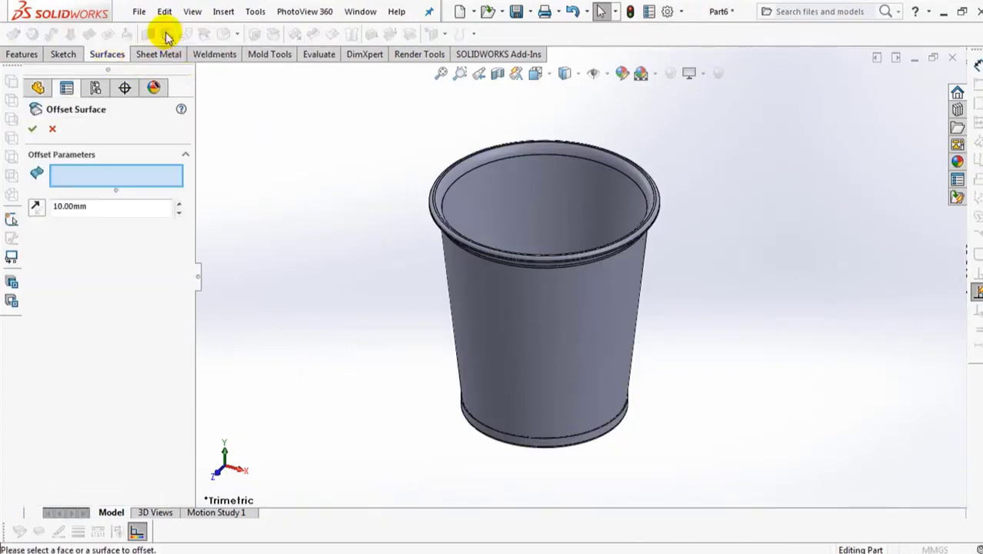
pyautogui.click(177, 212)
pyautogui.click(500, 198)
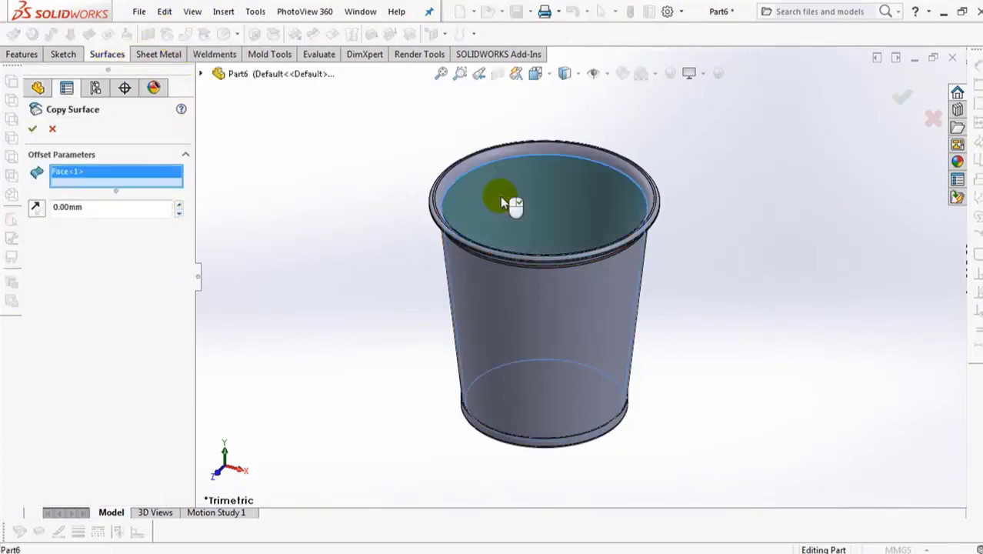
pyautogui.click(33, 132)
pyautogui.click(504, 354)
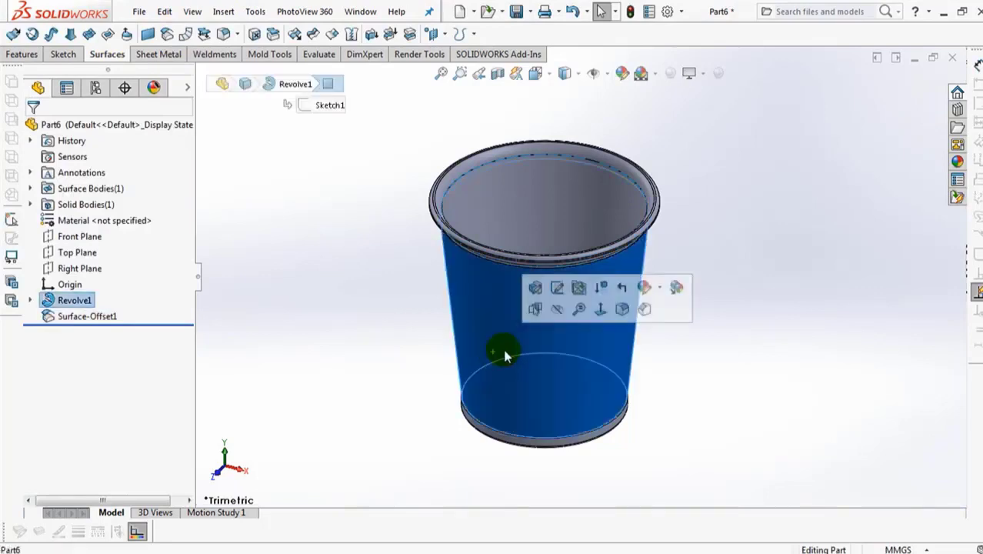
pyautogui.click(557, 308)
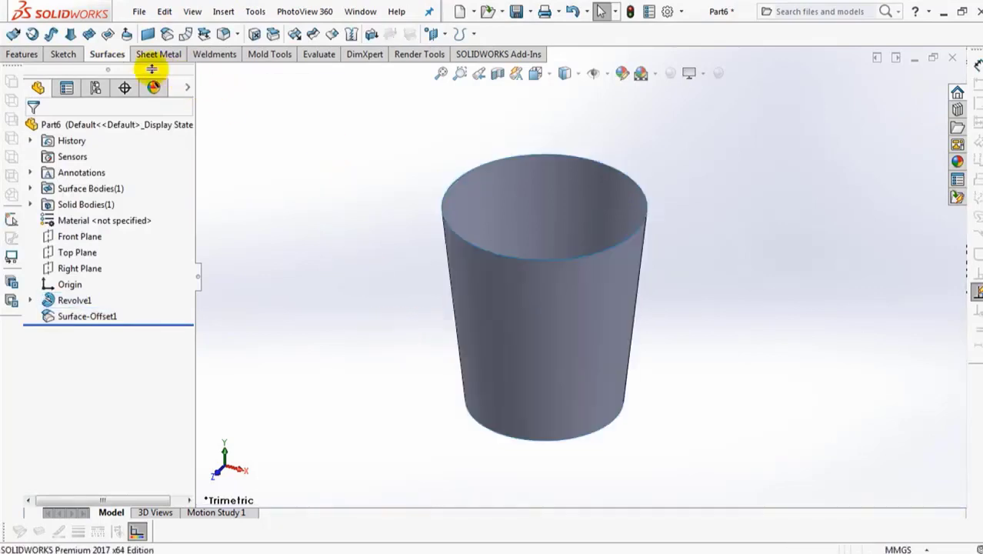
# Extend the lower edge of the copied wall surface by 15 mm, using the same-surface extension type
pyautogui.click(295, 34)
pyautogui.click(56, 226)
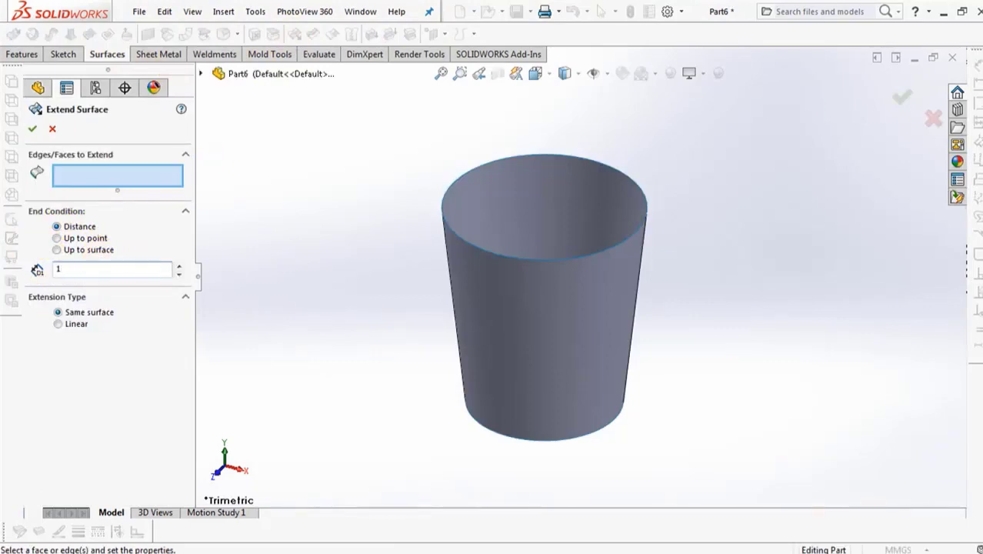
pyautogui.click(502, 435)
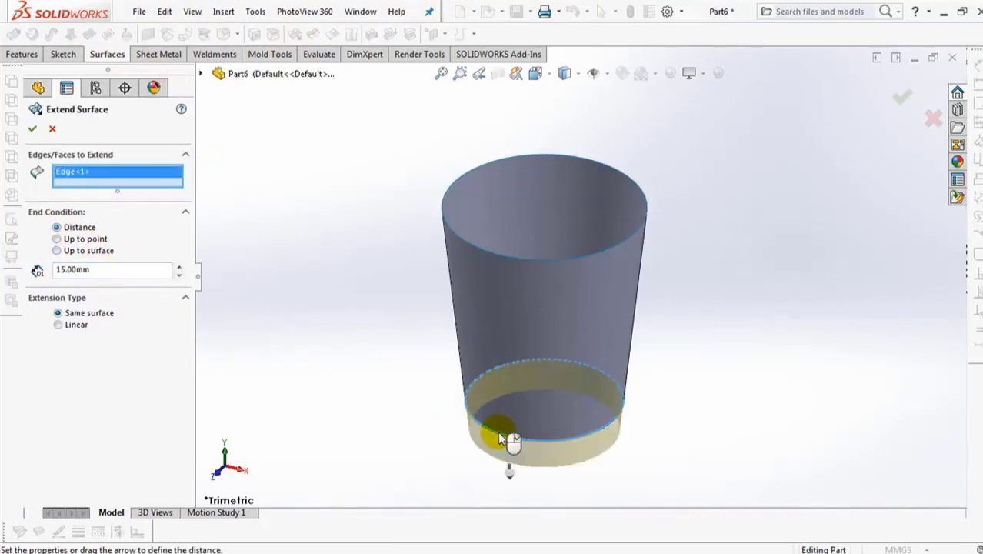
pyautogui.click(32, 128)
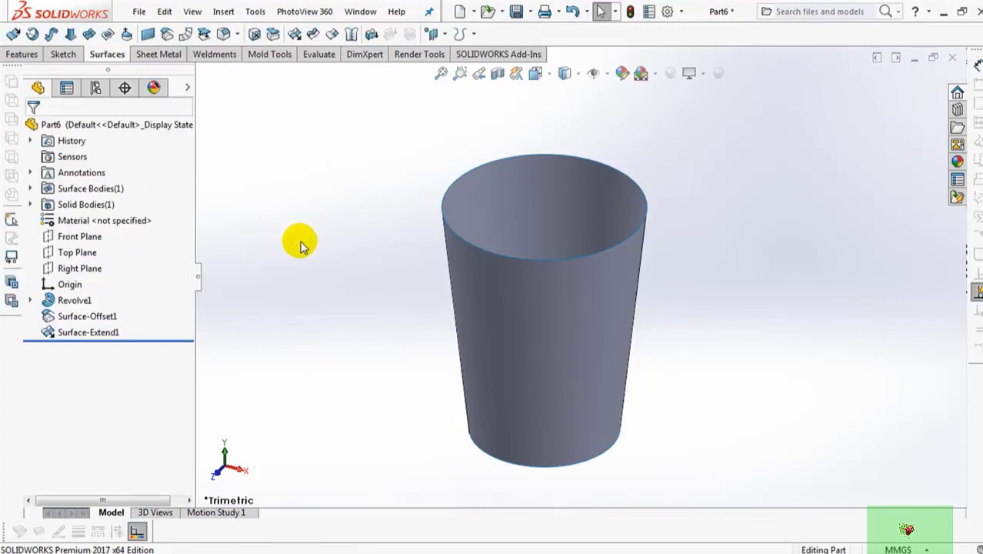
# Show the hidden solid cup body again
pyautogui.click(83, 204)
pyautogui.click(65, 178)
pyautogui.click(248, 208)
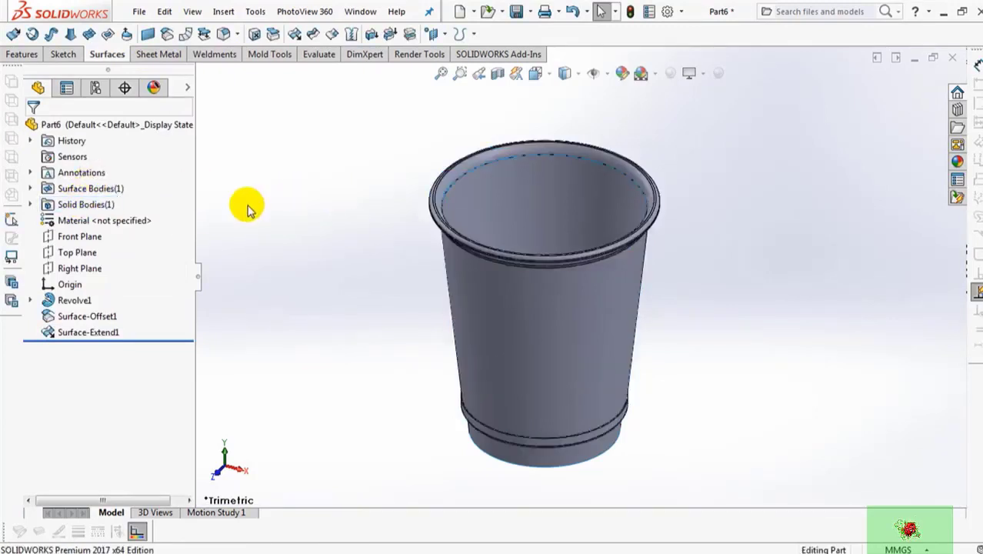
# Start a sketch on the Front Plane and draw a vertical construction line from the origin up to the foot band's upper edge
pyautogui.click(73, 236)
pyautogui.click(79, 220)
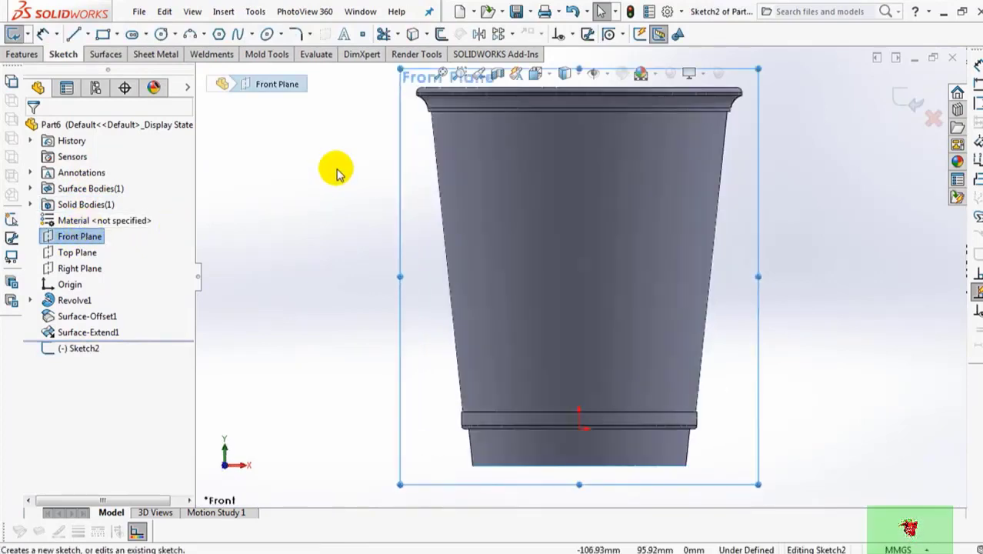
pyautogui.click(88, 33)
pyautogui.click(101, 68)
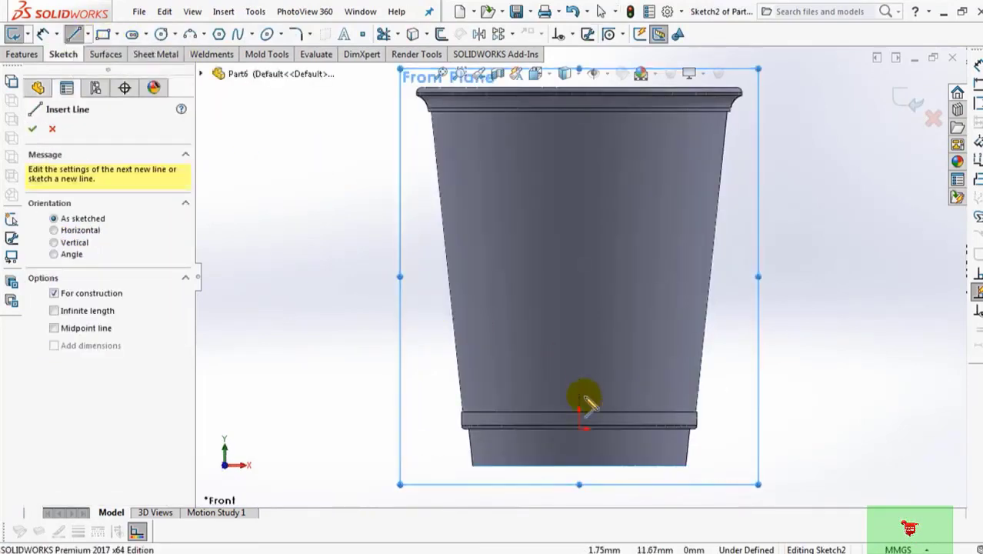
pyautogui.click(579, 428)
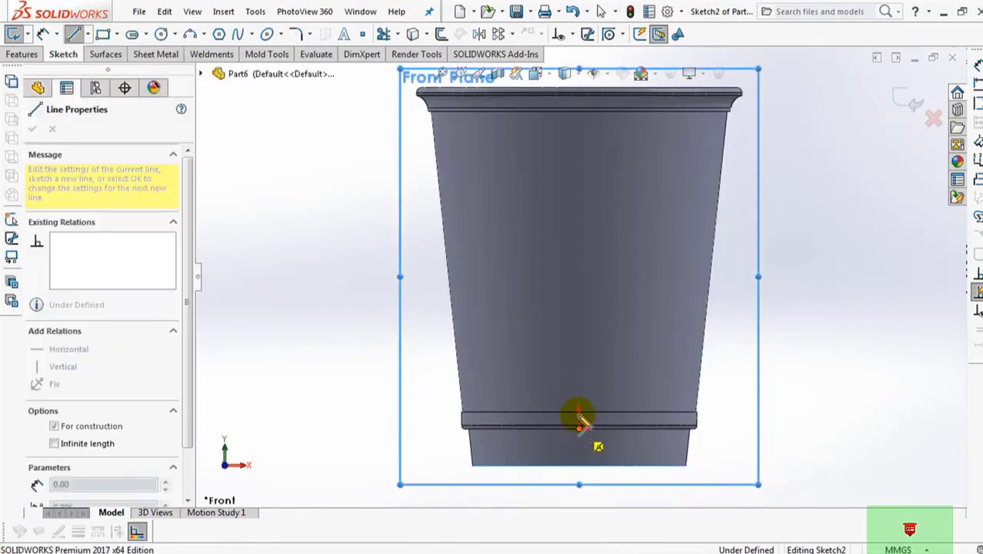
pyautogui.click(579, 412)
pyautogui.rightClick(579, 411)
pyautogui.click(614, 385)
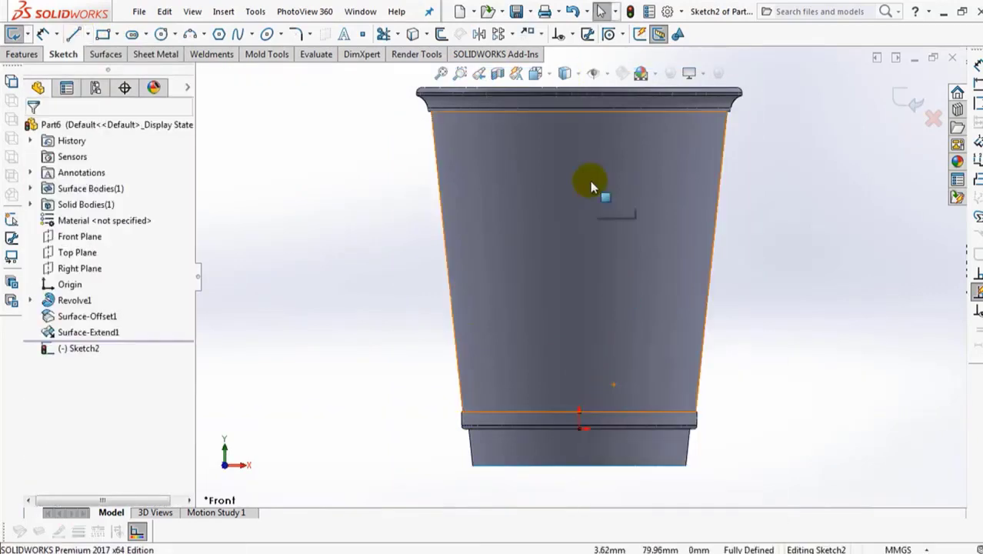
# Sketch a circle centred on the construction line's upper end and dimension its diameter as 26 mm
pyautogui.scroll(-5, 589, 436)
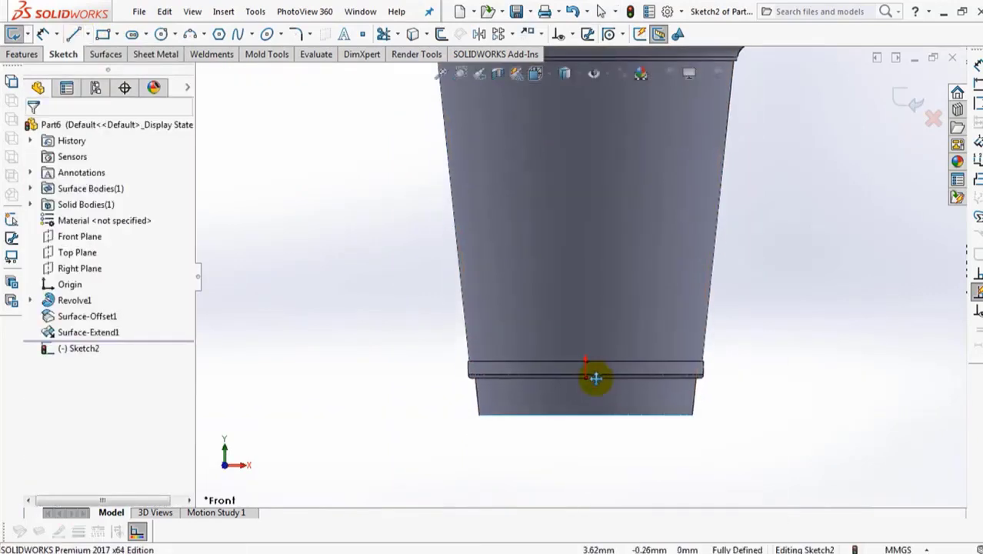
pyautogui.click(160, 34)
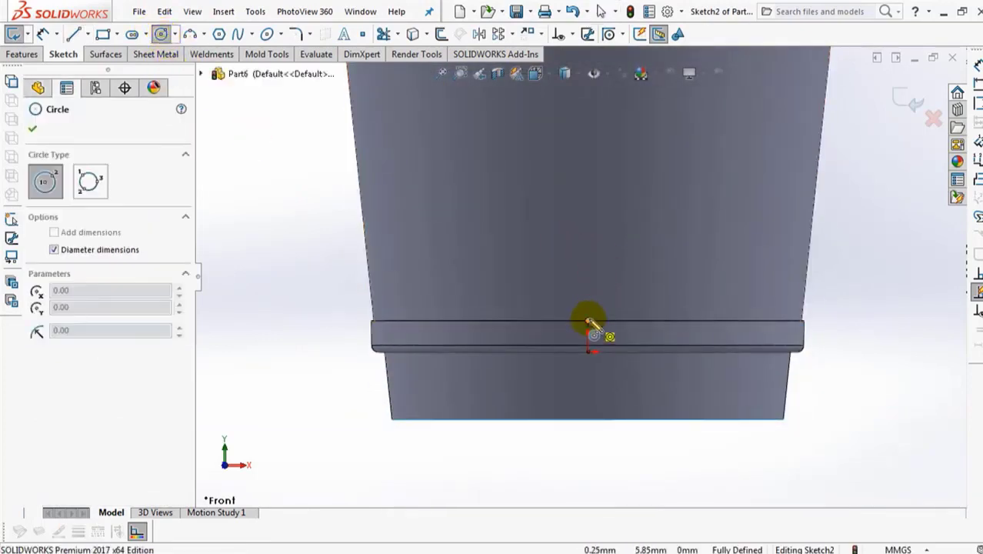
pyautogui.moveTo(589, 323); pyautogui.dragTo(632, 274)
pyautogui.click(44, 34)
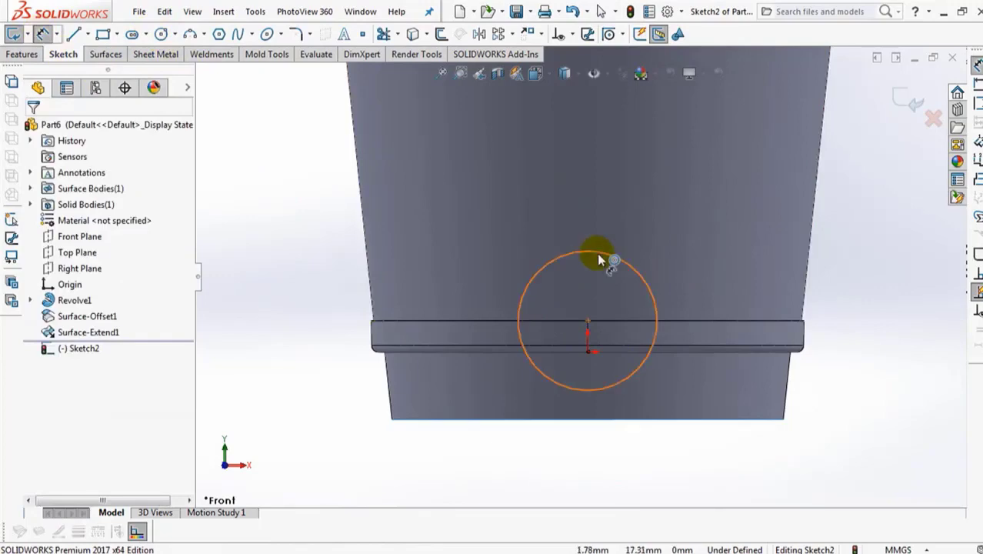
pyautogui.click(599, 259)
pyautogui.click(581, 205)
pyautogui.write('26')
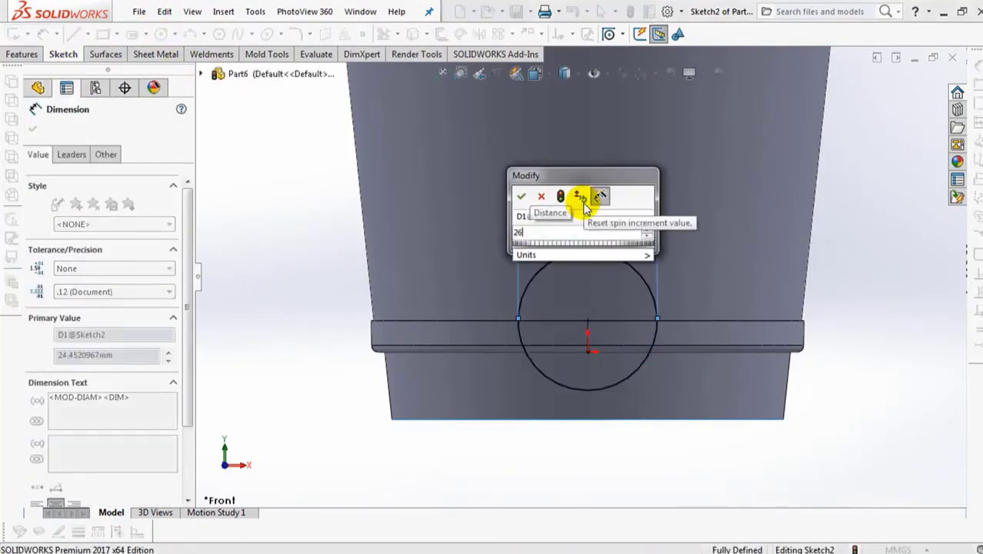
pyautogui.click(521, 196)
pyautogui.click(877, 229)
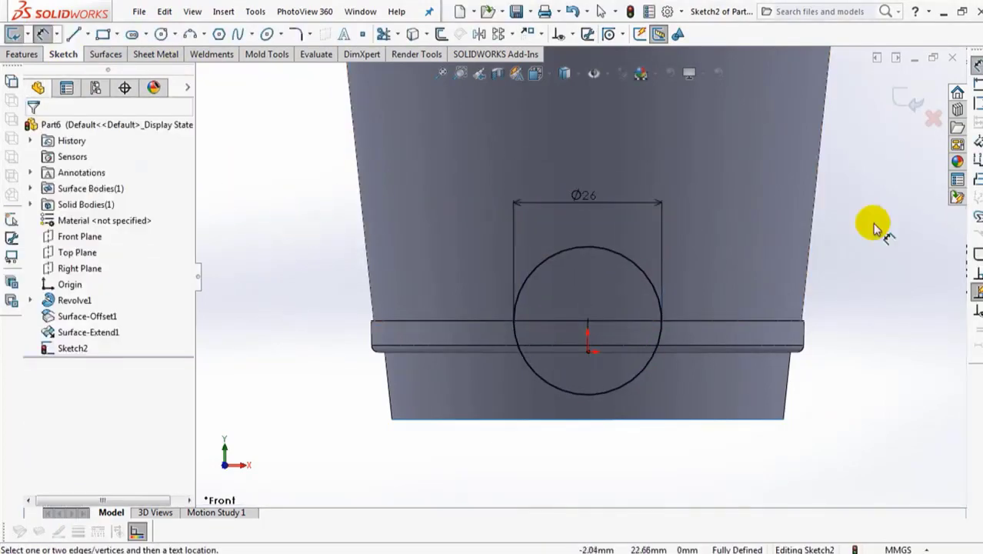
# Finish the circle sketch and hide the solid cup body, leaving the extended surface in view
pyautogui.click(906, 97)
pyautogui.moveTo(878, 180); pyautogui.dragTo(867, 259, button='middle')
pyautogui.scroll(-3, 867, 260)
pyautogui.click(560, 175)
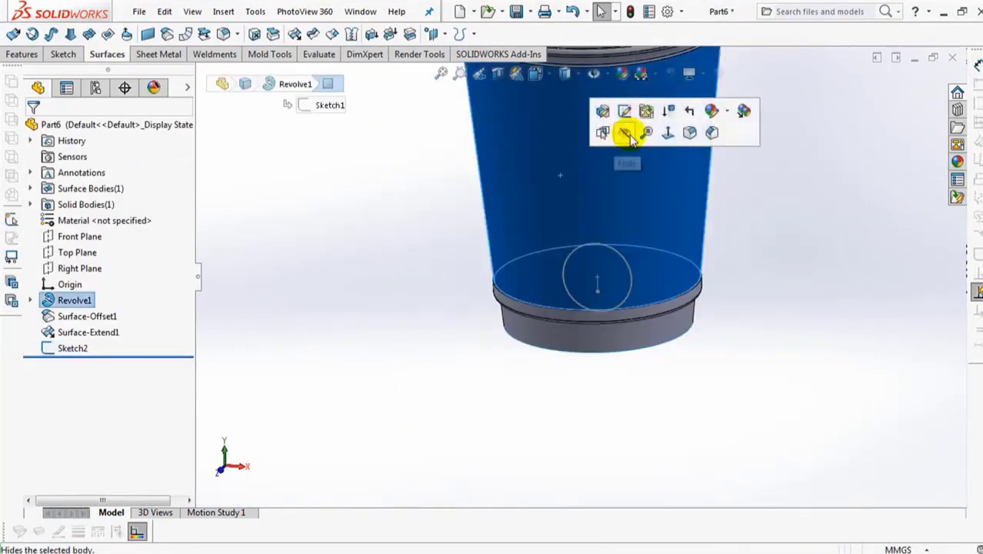
pyautogui.click(625, 134)
# Split the extended wall surface by projecting the circle sketch onto it in a single, reversed direction
pyautogui.click(61, 348)
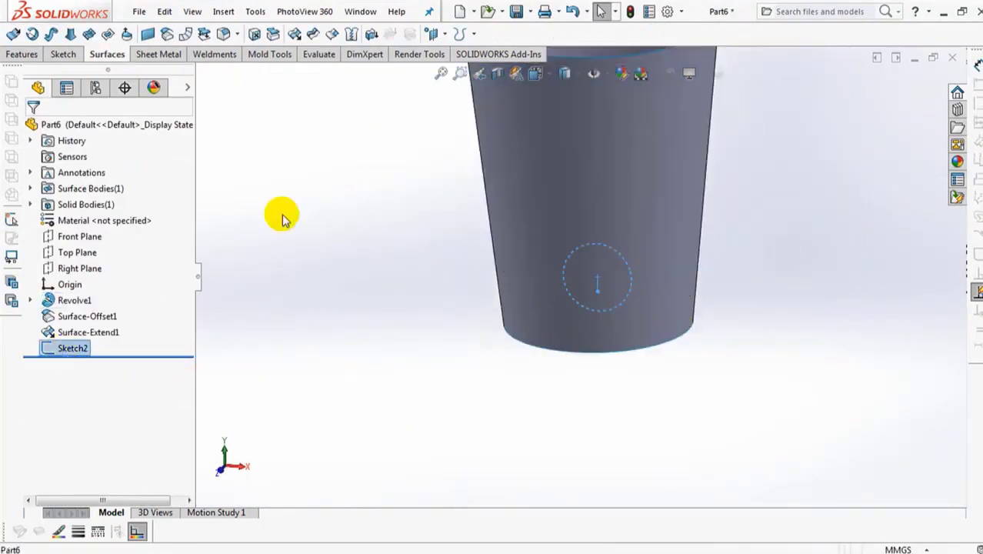
pyautogui.click(459, 33)
pyautogui.click(479, 57)
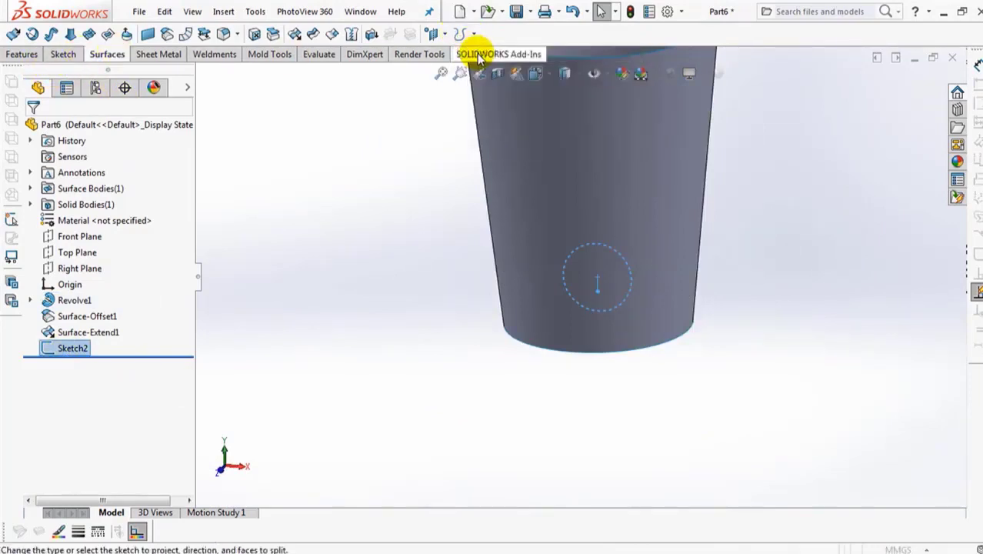
pyautogui.click(542, 202)
pyautogui.click(55, 315)
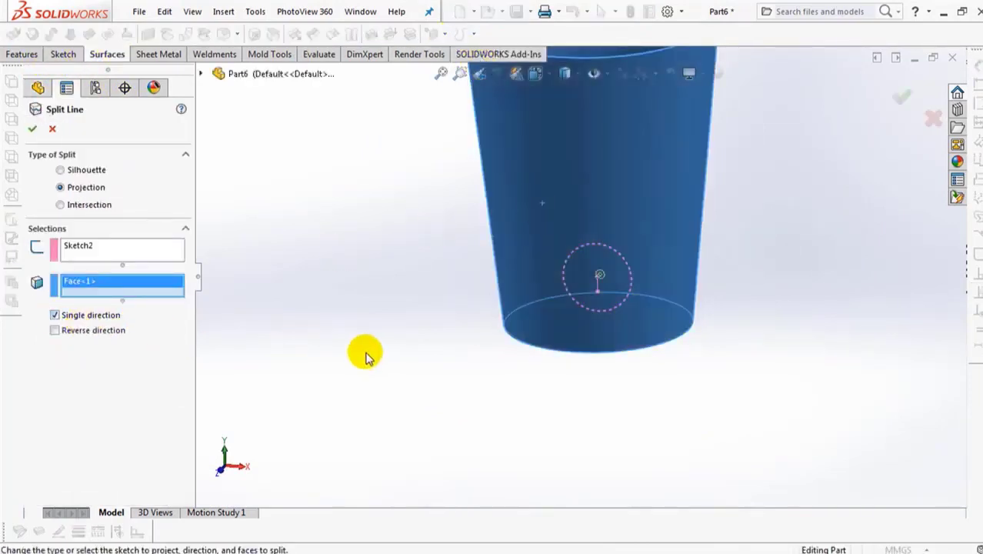
pyautogui.moveTo(208, 358); pyautogui.dragTo(216, 261, button='middle')
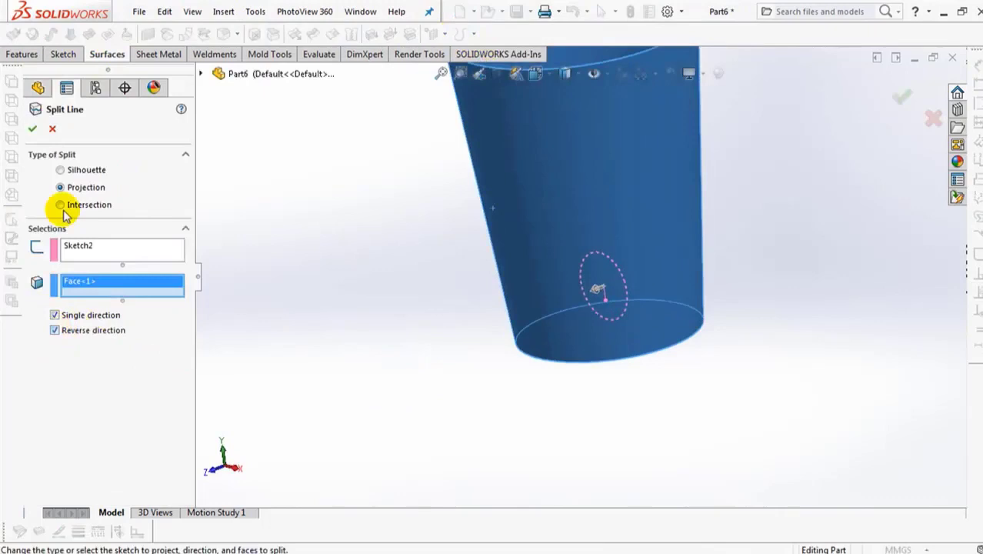
pyautogui.click(30, 132)
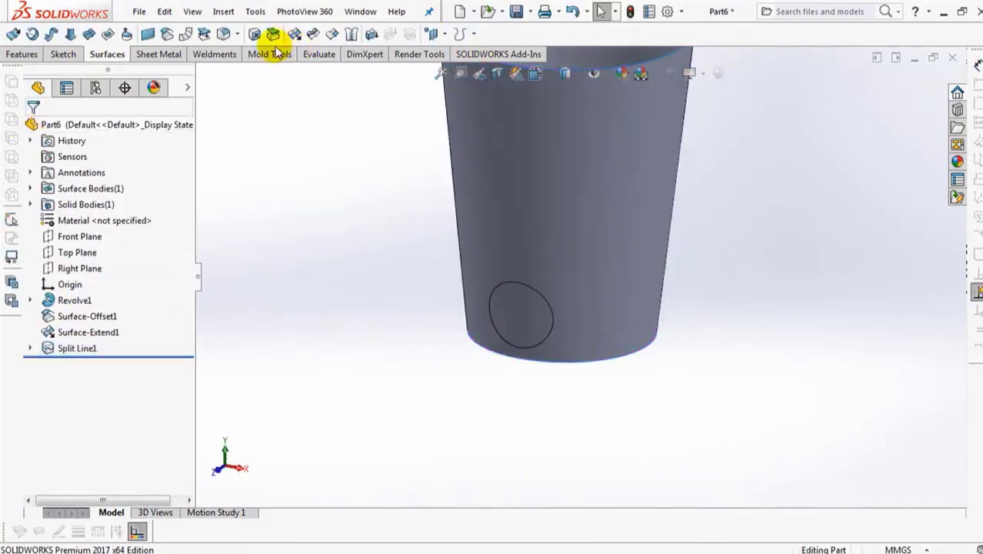
# Copy the circular split face as a surface at 0 mm offset and hide the surrounding wall surface
pyautogui.click(167, 36)
pyautogui.click(516, 310)
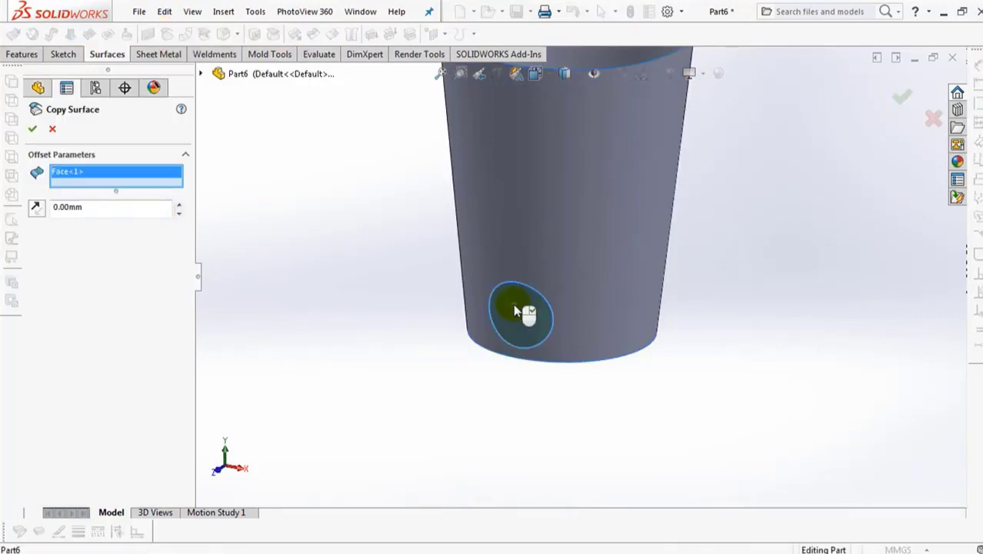
pyautogui.click(35, 132)
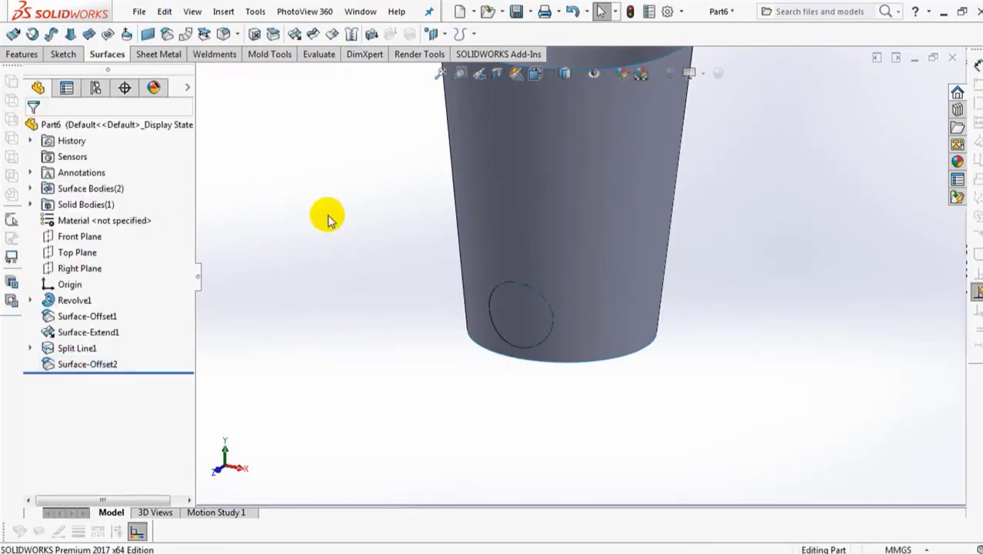
pyautogui.click(538, 202)
pyautogui.click(466, 197)
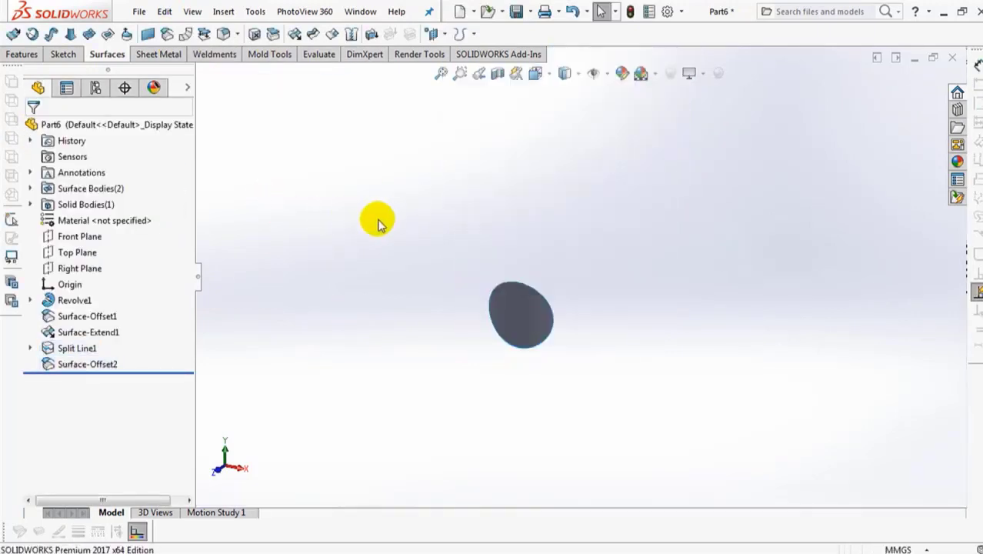
# Thicken the copied circular surface by 0.4 mm on both sides without merging the result
pyautogui.click(371, 36)
pyautogui.moveTo(109, 230); pyautogui.dragTo(36, 228)
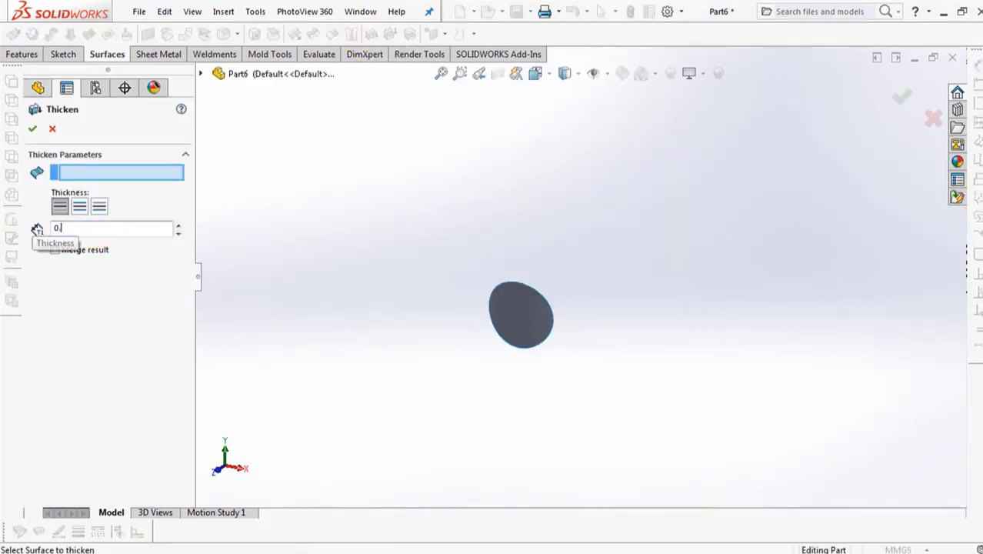
pyautogui.click(514, 313)
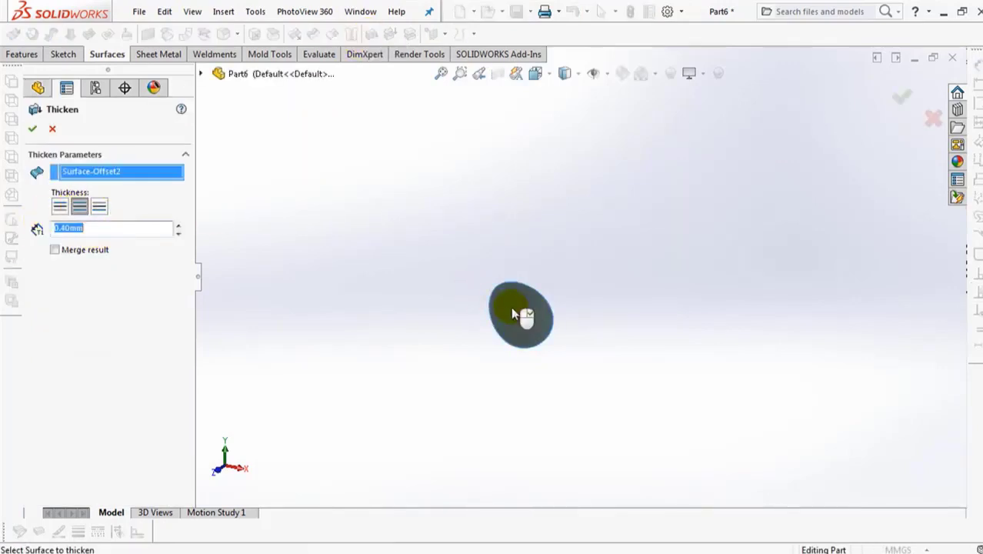
pyautogui.click(384, 296)
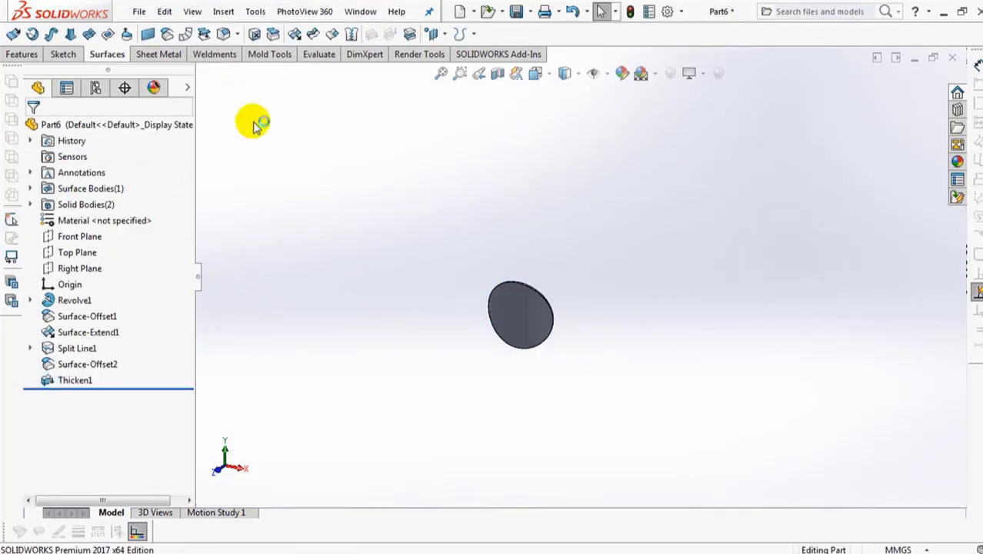
# Add a 0.9 mm dome to the thickened disc's front face and view the disc from the front
pyautogui.click(23, 55)
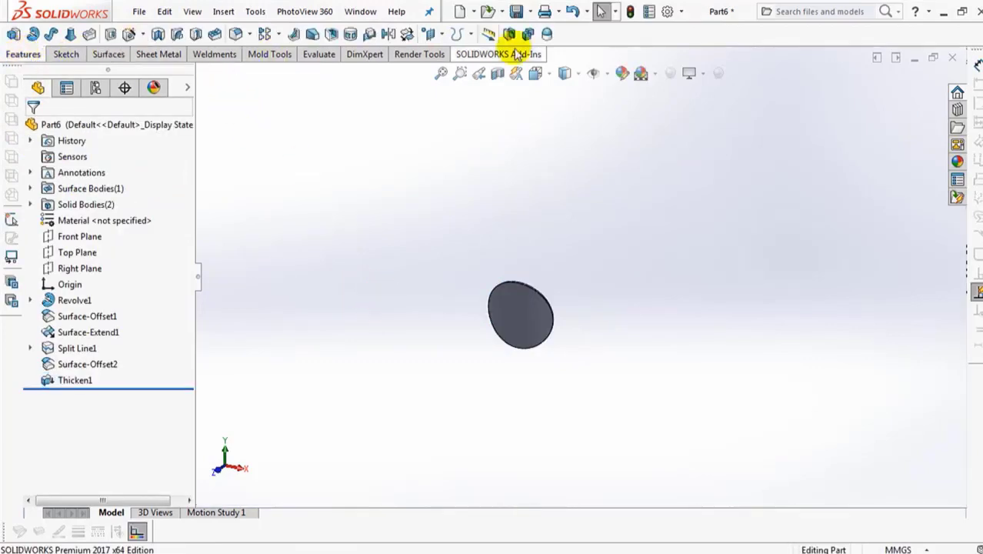
pyautogui.click(546, 34)
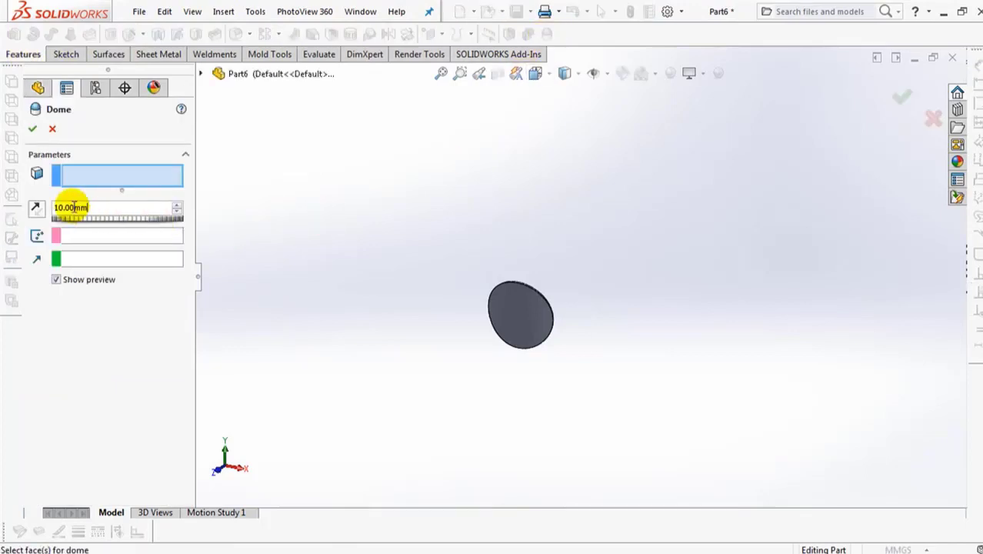
pyautogui.write('0.9')
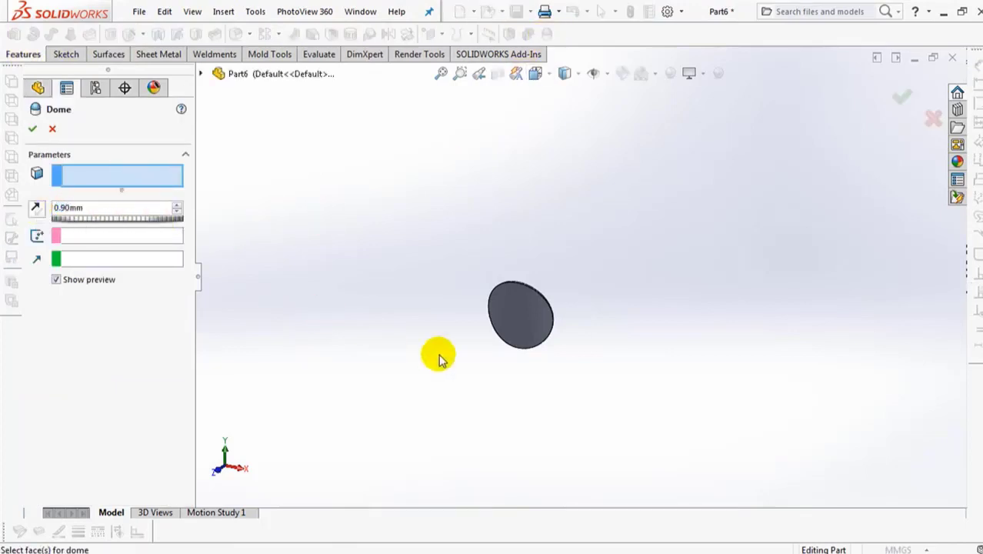
pyautogui.click(440, 73)
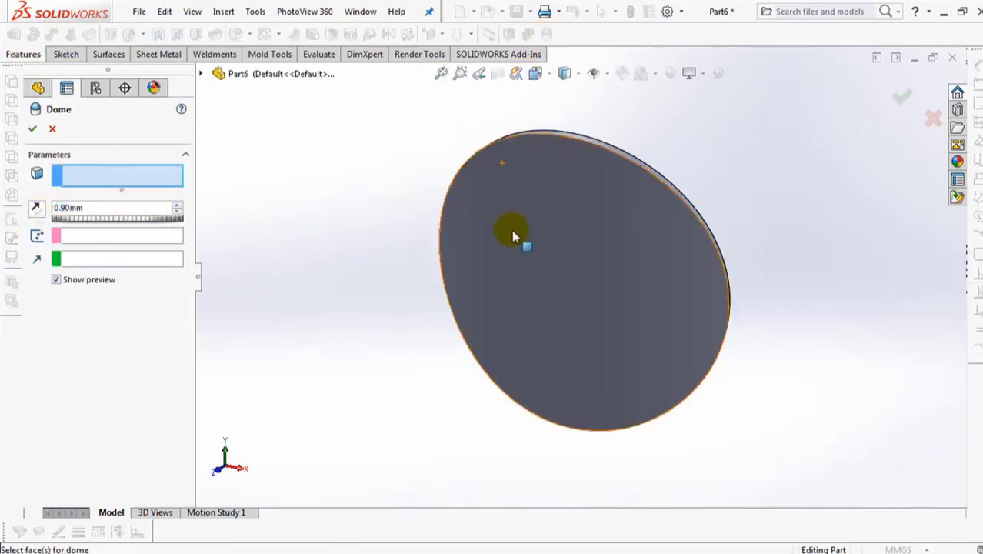
pyautogui.click(513, 230)
pyautogui.moveTo(454, 352); pyautogui.dragTo(408, 457, button='middle')
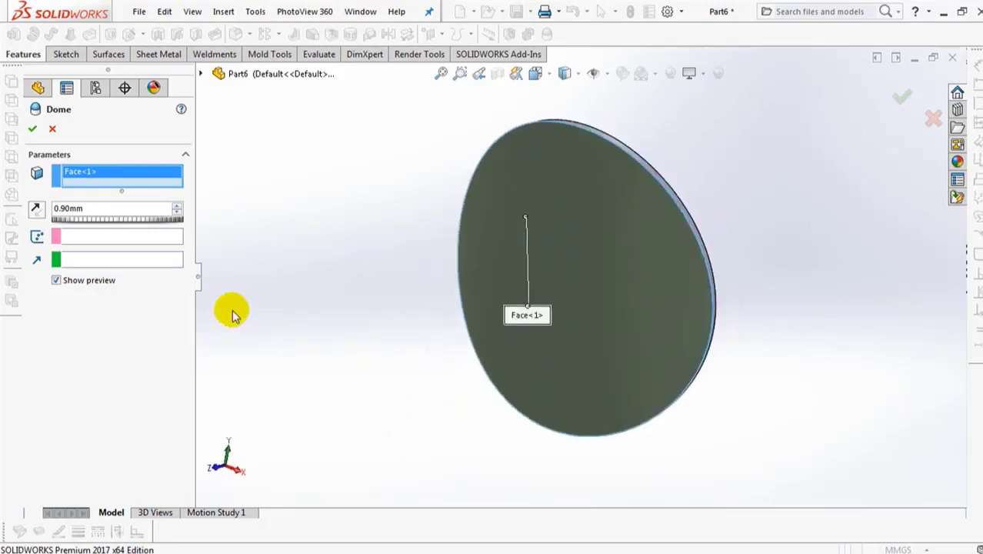
pyautogui.click(32, 129)
pyautogui.hotkey('ctrl', '1')
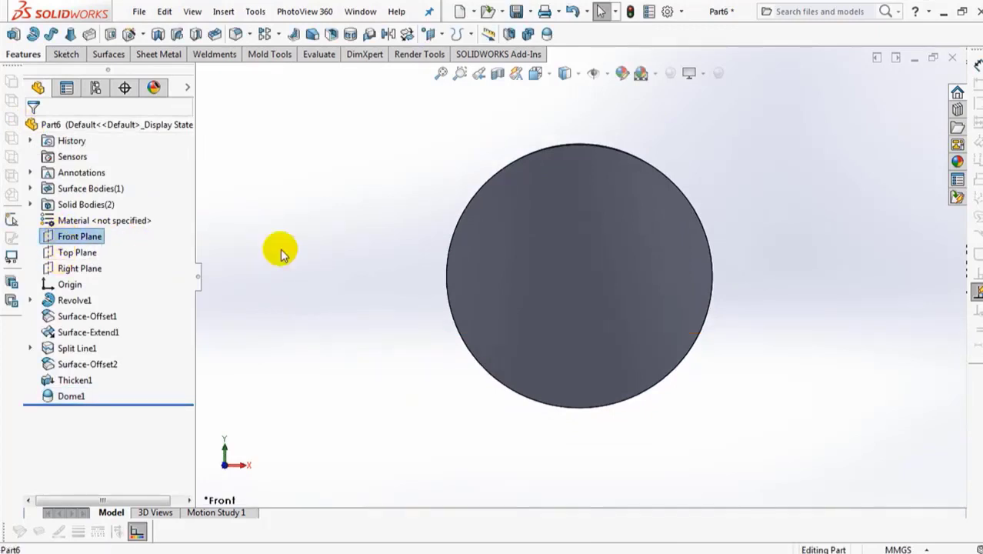
# Start a sketch on the Front Plane and show the circle sketch used by the split line
pyautogui.moveTo(346, 179)
pyautogui.keyDown('shift'); pyautogui.mouseDown(button='middle')
pyautogui.moveTo(344, 276)
pyautogui.moveTo(353, 213)
pyautogui.mouseUp(button='middle'); pyautogui.keyUp('shift')
pyautogui.moveTo(353, 213); pyautogui.dragTo(285, 317, button='right')
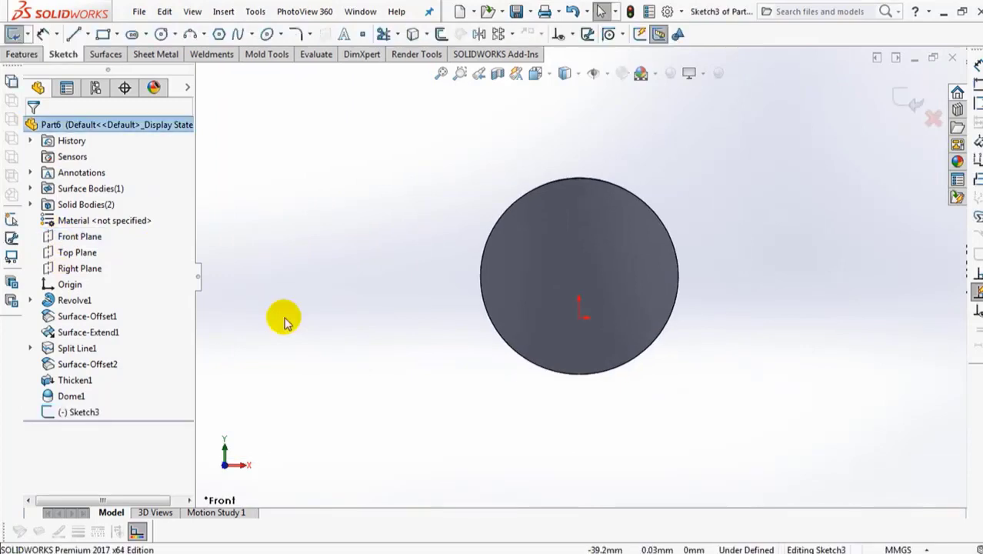
pyautogui.click(31, 347)
pyautogui.click(66, 367)
pyautogui.rightClick(65, 367)
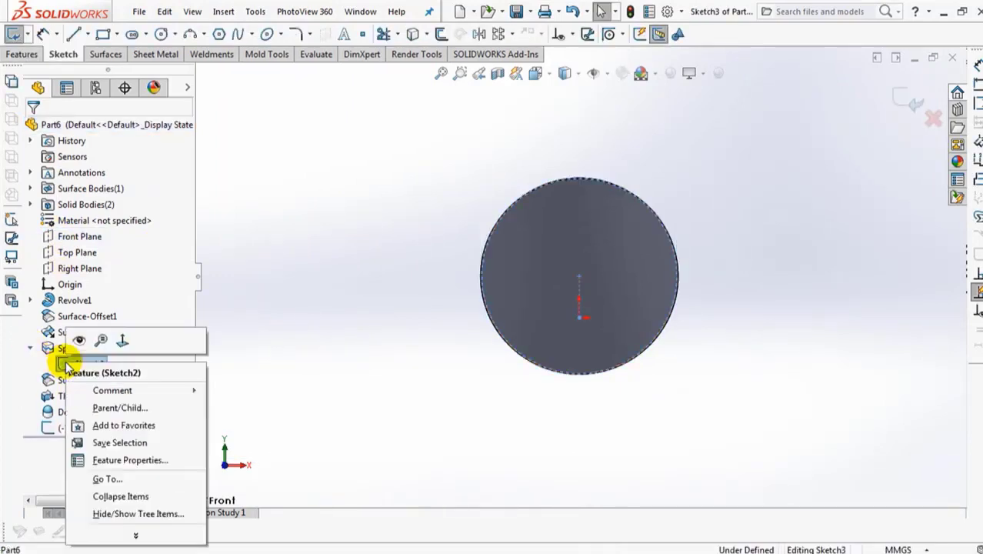
pyautogui.click(77, 340)
# Sketch a three-sided polygon as construction geometry, centred on the circle with one vertex at the circle's lowest point
pyautogui.click(219, 34)
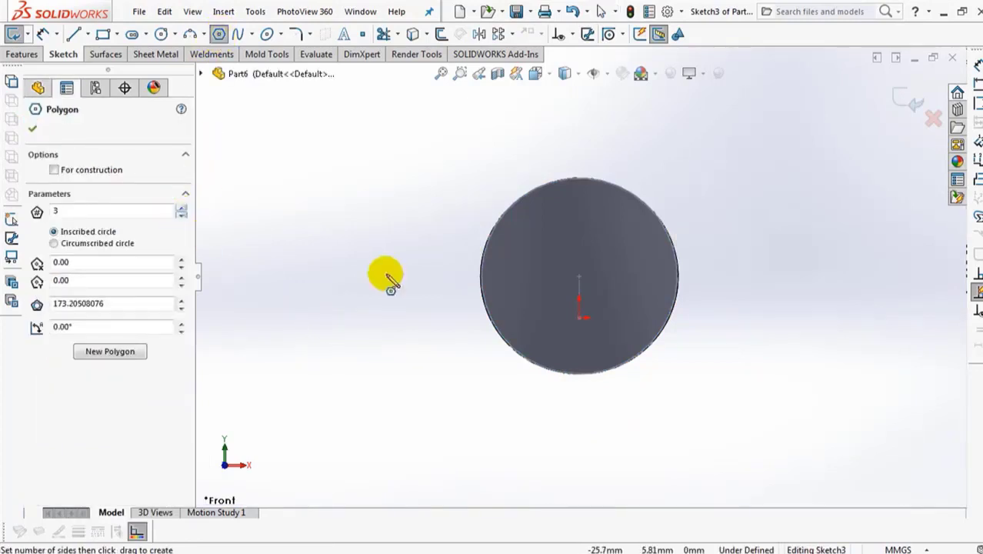
pyautogui.click(581, 278)
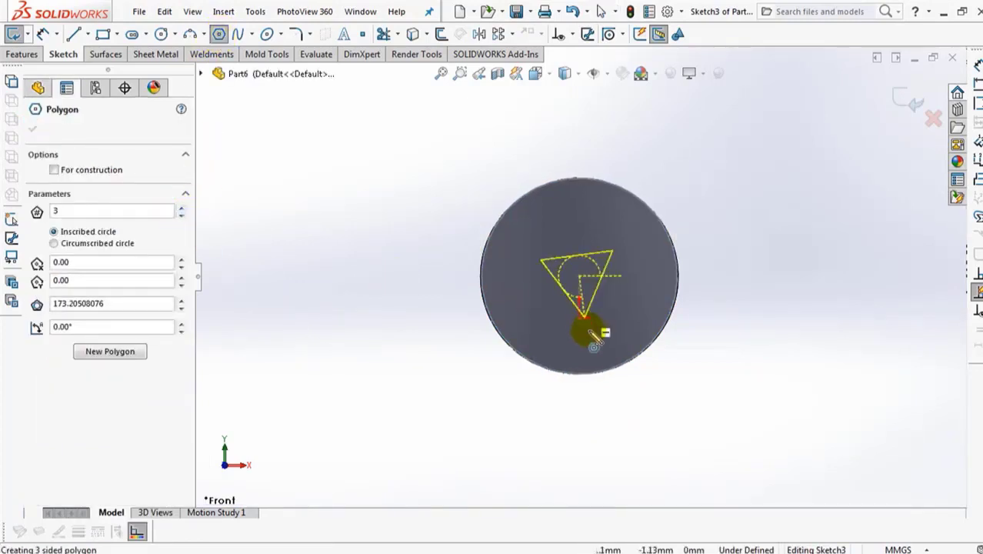
pyautogui.click(579, 375)
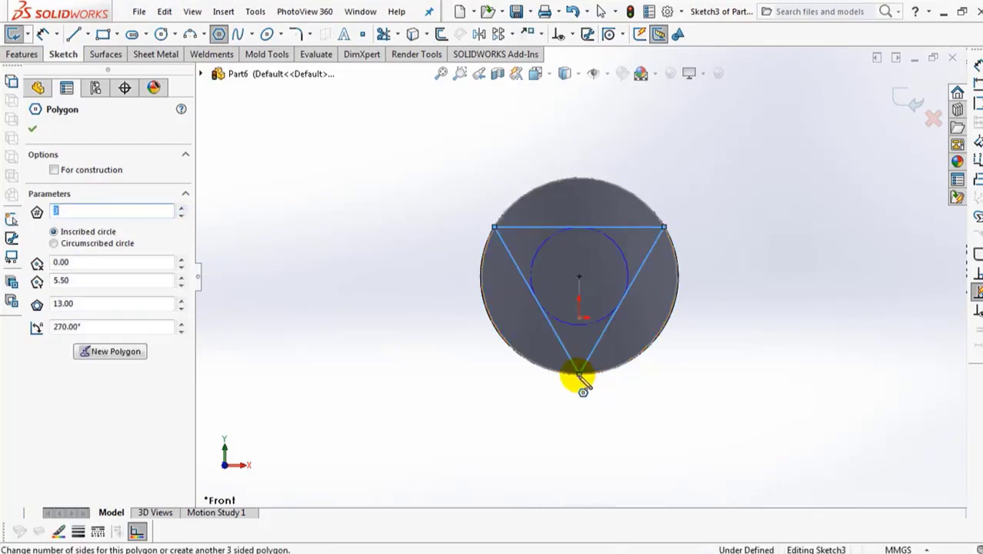
pyautogui.click(30, 131)
pyautogui.rightClick(265, 188)
pyautogui.click(289, 194)
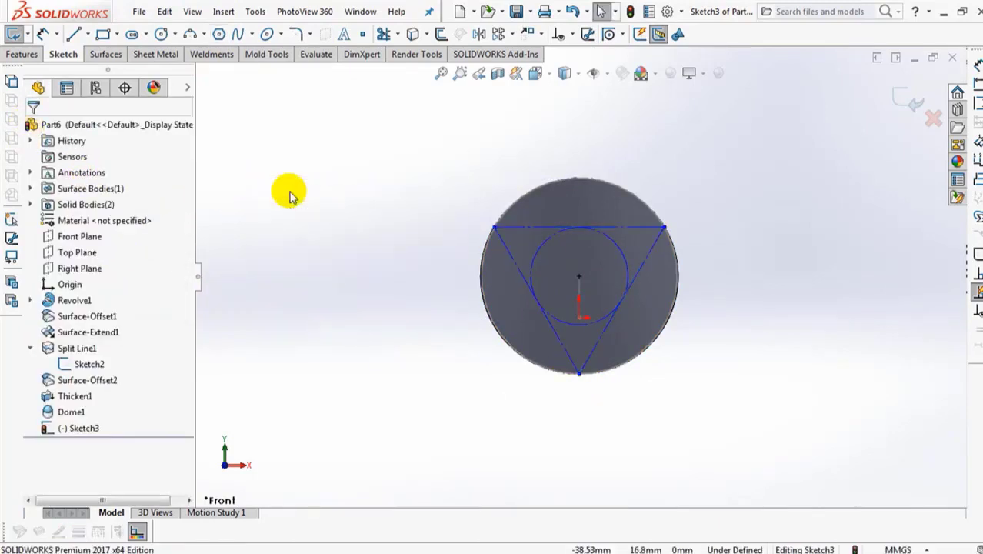
# Make the triangle's upper side horizontal and its lower vertex coincident with the reference circle
pyautogui.click(515, 226)
pyautogui.click(555, 159)
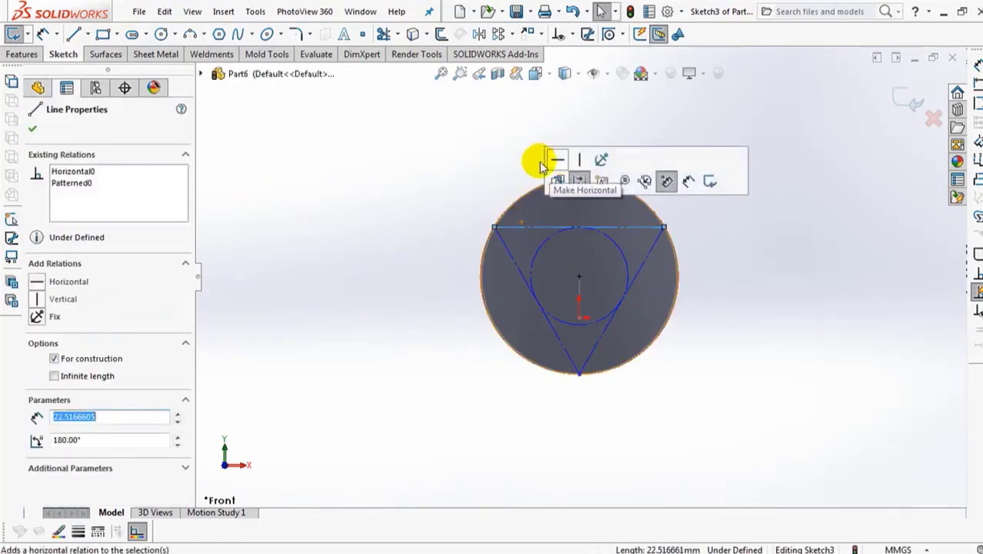
pyautogui.click(465, 162)
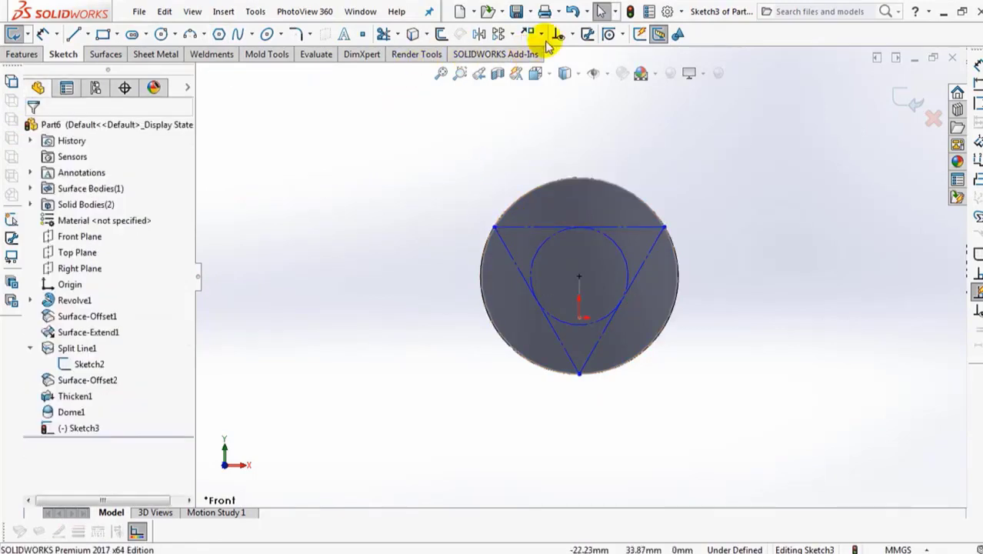
pyautogui.click(570, 34)
pyautogui.click(579, 67)
pyautogui.click(579, 374)
pyautogui.click(669, 336)
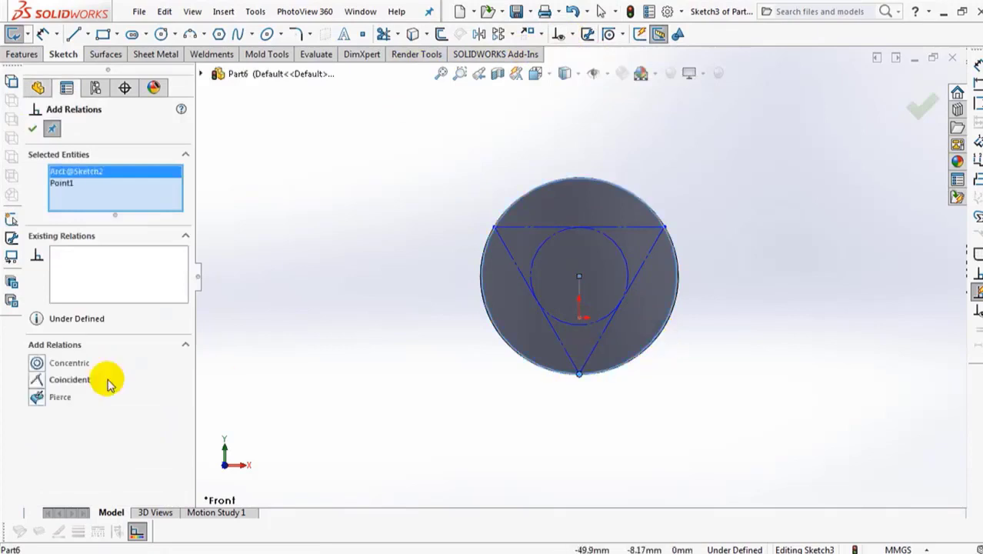
pyautogui.click(36, 380)
pyautogui.click(32, 129)
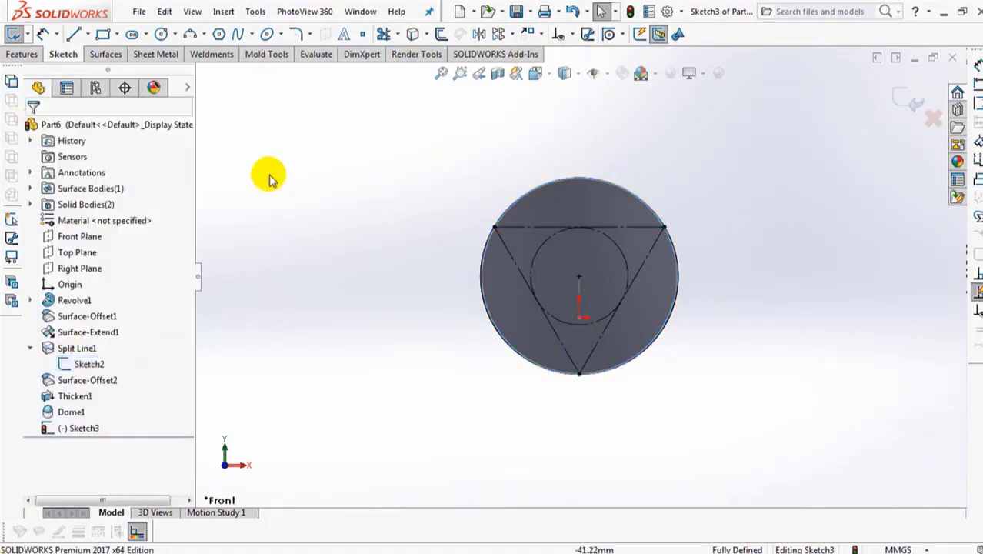
# Draw centerlines joining the circle's centre to each of the triangle's three vertices
pyautogui.click(88, 35)
pyautogui.click(106, 68)
pyautogui.click(495, 227)
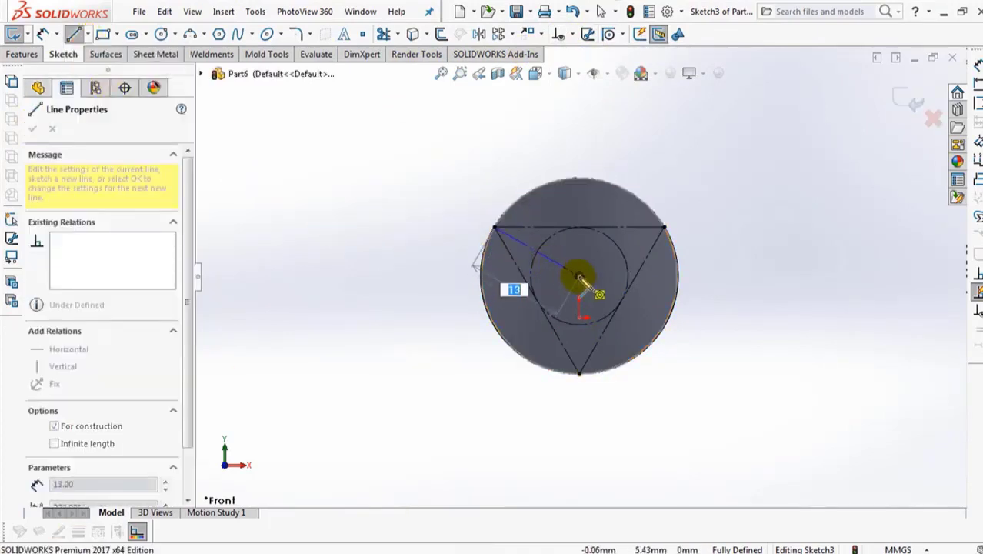
pyautogui.doubleClick(664, 227)
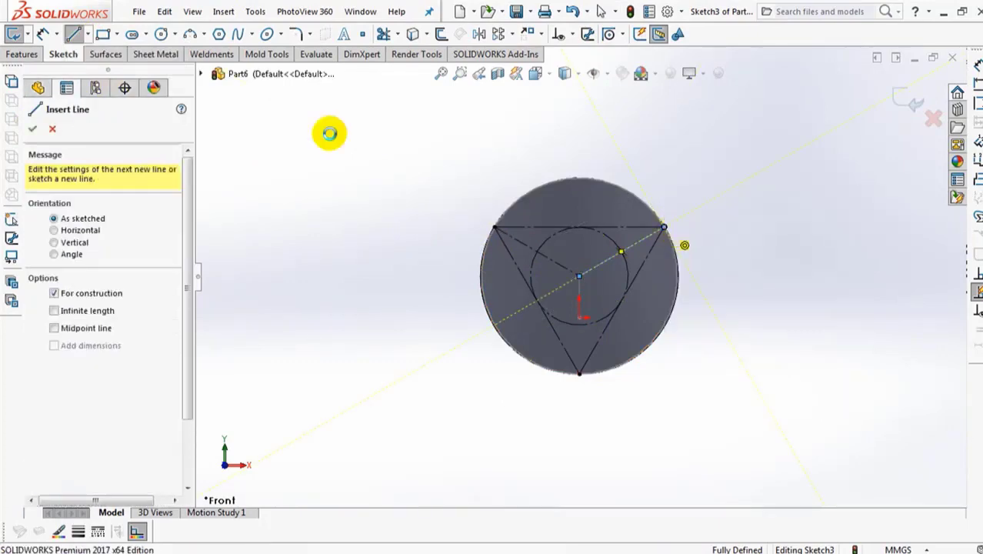
pyautogui.press('Escape')
pyautogui.click(87, 36)
pyautogui.click(99, 70)
pyautogui.click(579, 374)
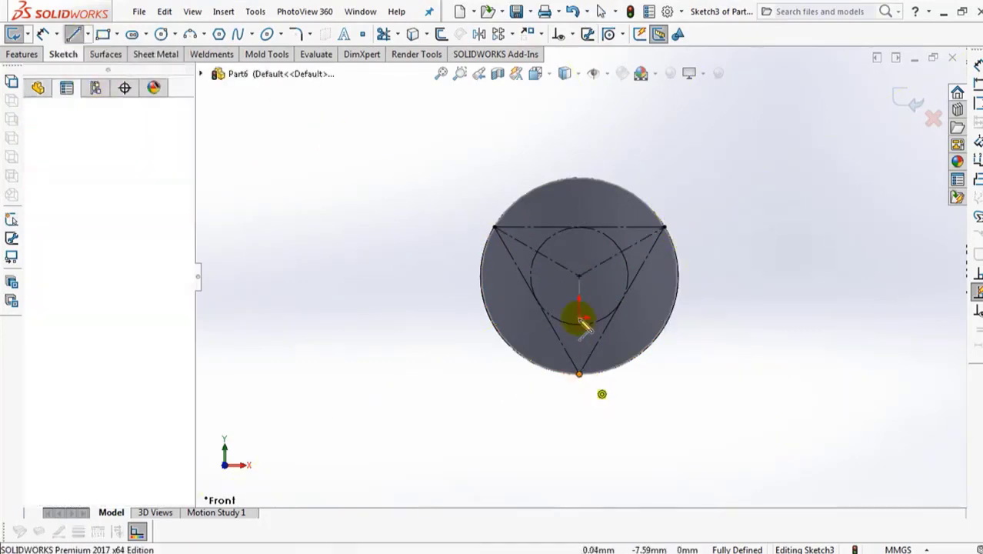
pyautogui.click(580, 276)
pyautogui.rightClick(582, 278)
pyautogui.click(611, 282)
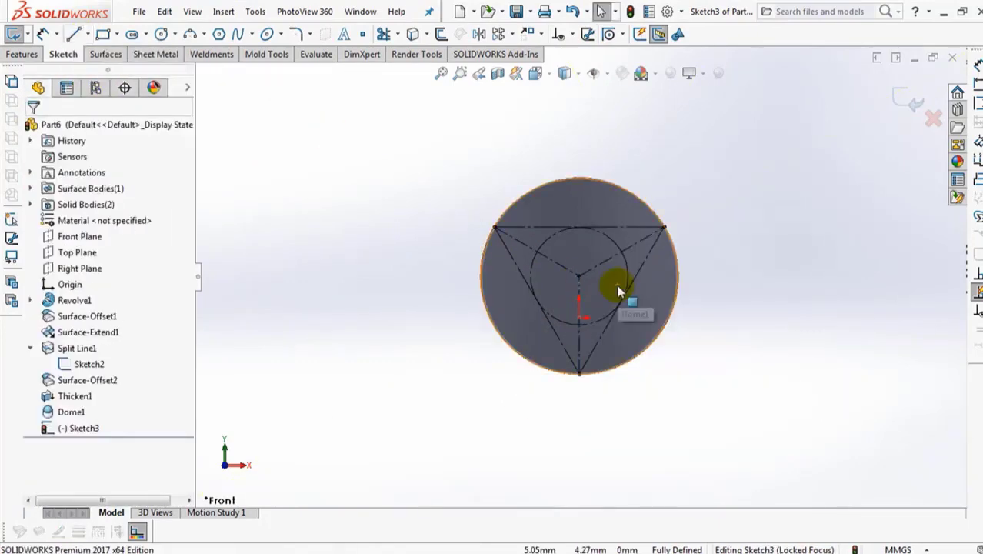
# Offset the three centerlines 3 mm bi-directionally with dimensions added
pyautogui.click(441, 34)
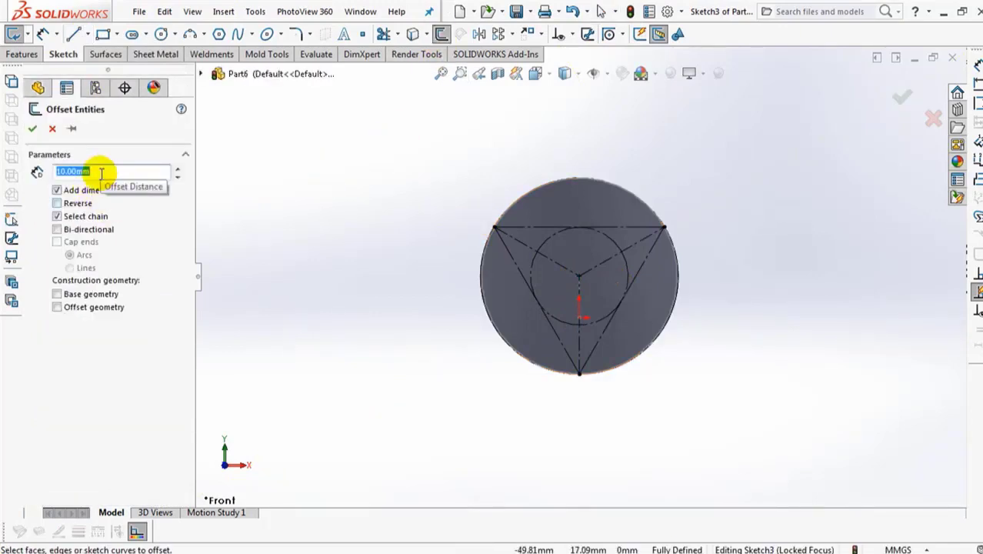
pyautogui.write('3')
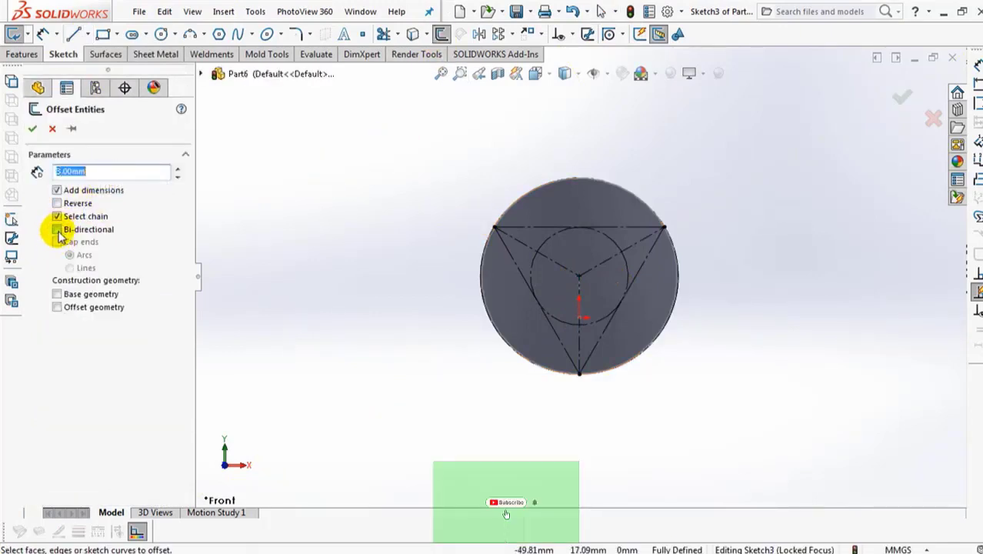
pyautogui.click(71, 129)
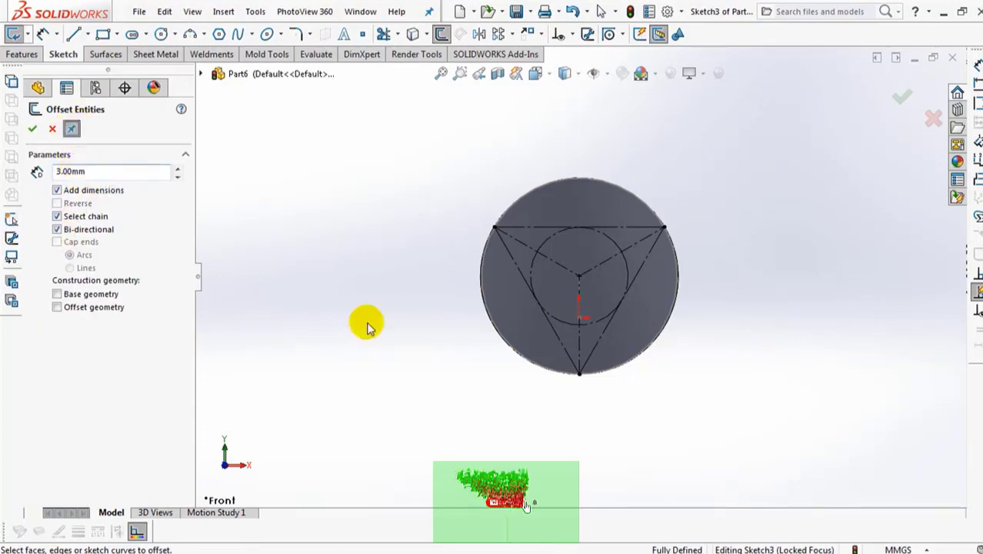
pyautogui.click(555, 262)
pyautogui.click(598, 262)
pyautogui.click(579, 340)
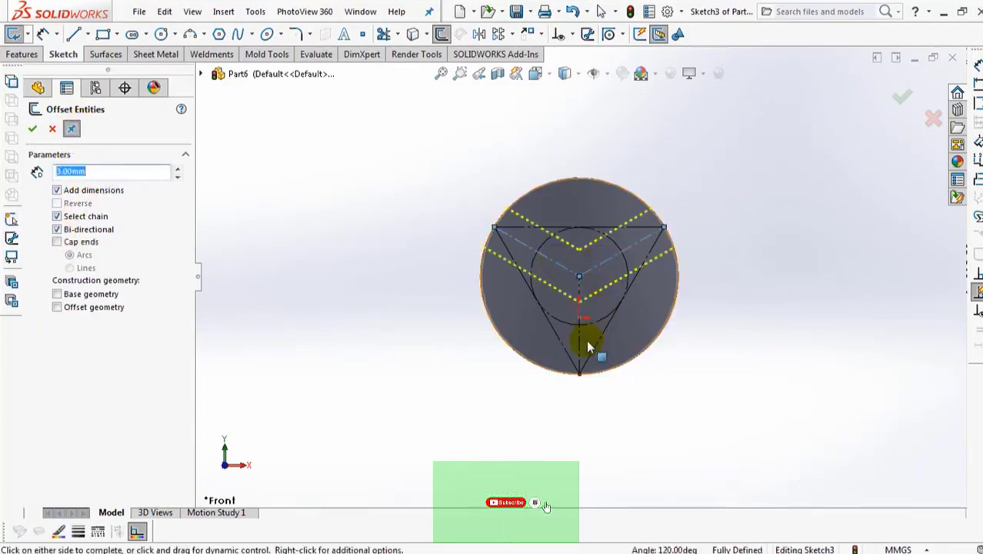
pyautogui.click(32, 131)
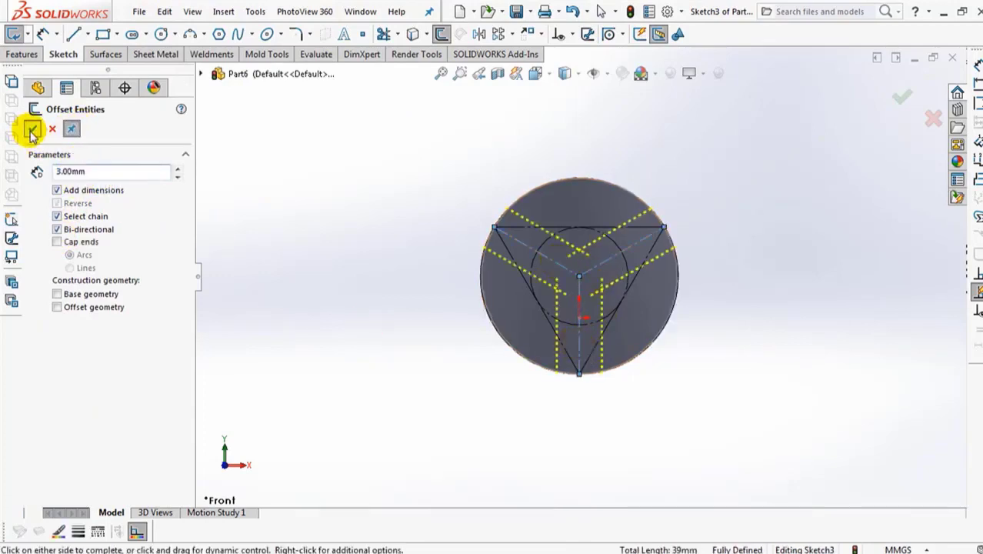
pyautogui.click(32, 129)
# Trim the offset lines to corners where neighbouring arms meet, forming a Y-shaped outline
pyautogui.click(383, 34)
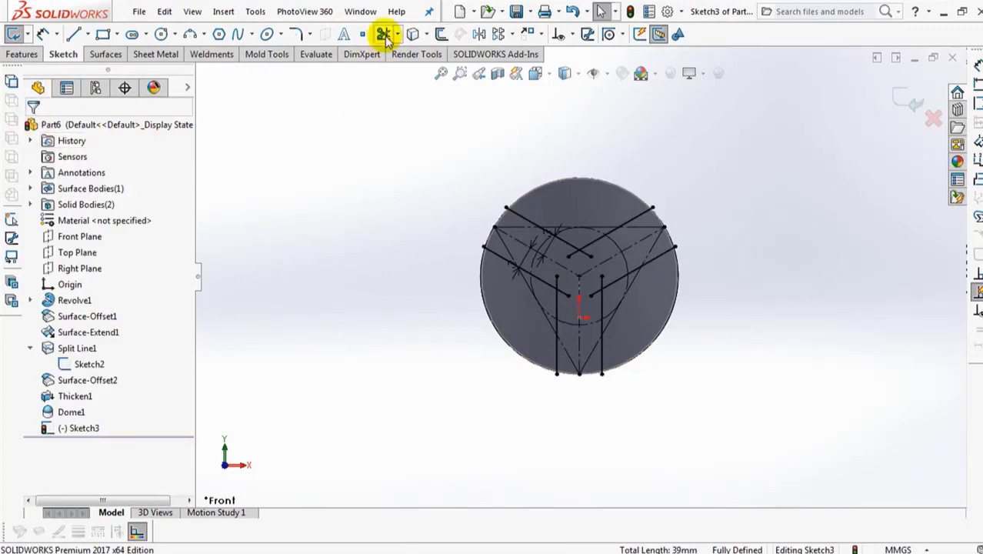
pyautogui.click(46, 274)
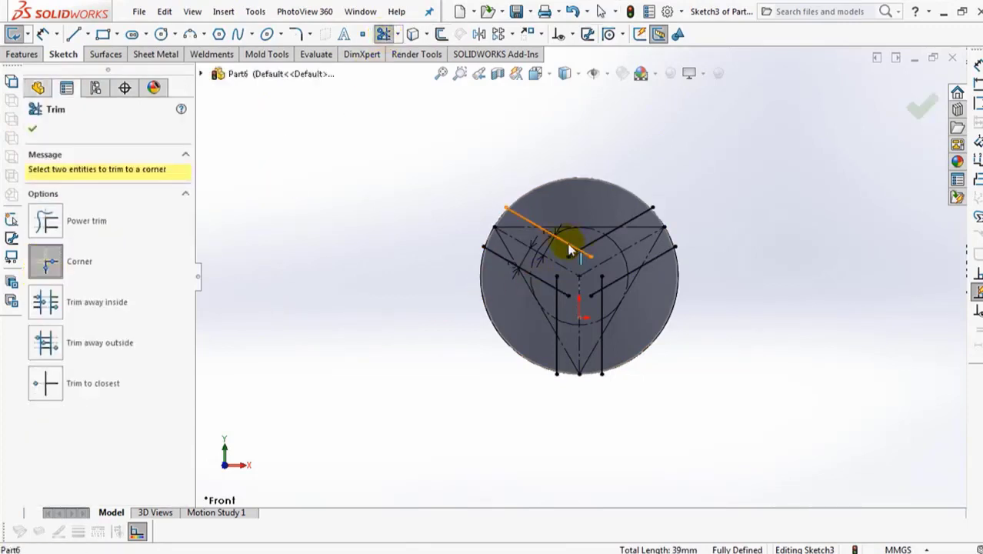
pyautogui.click(569, 250)
pyautogui.click(594, 244)
pyautogui.click(604, 310)
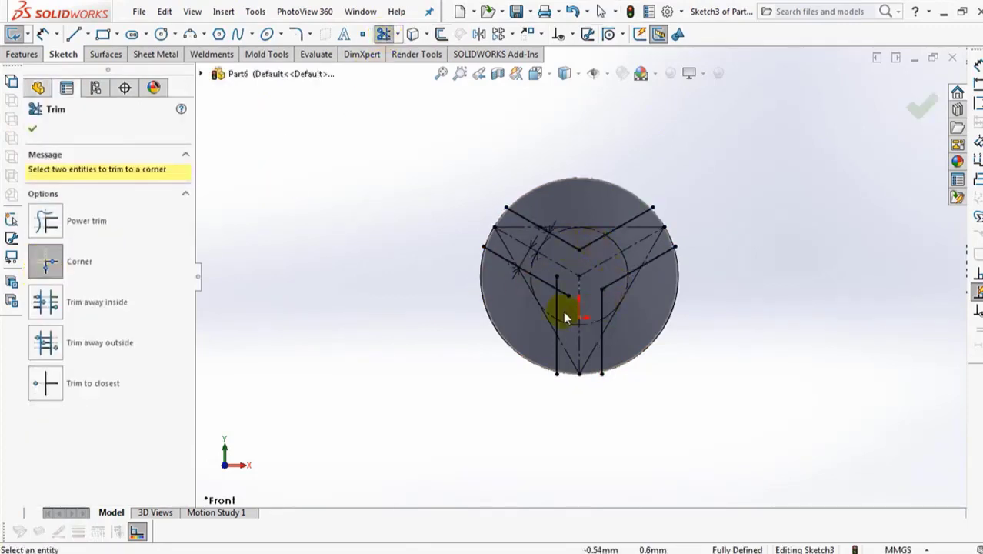
pyautogui.click(558, 301)
pyautogui.click(32, 129)
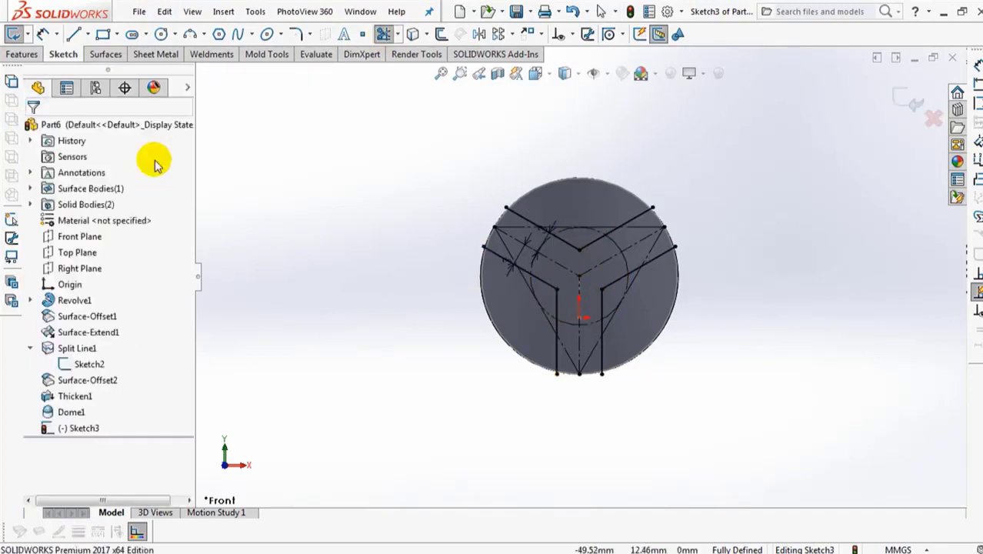
# Split the domed disc with the Y-shaped sketch and consume the three sectors between the arms
pyautogui.click(900, 96)
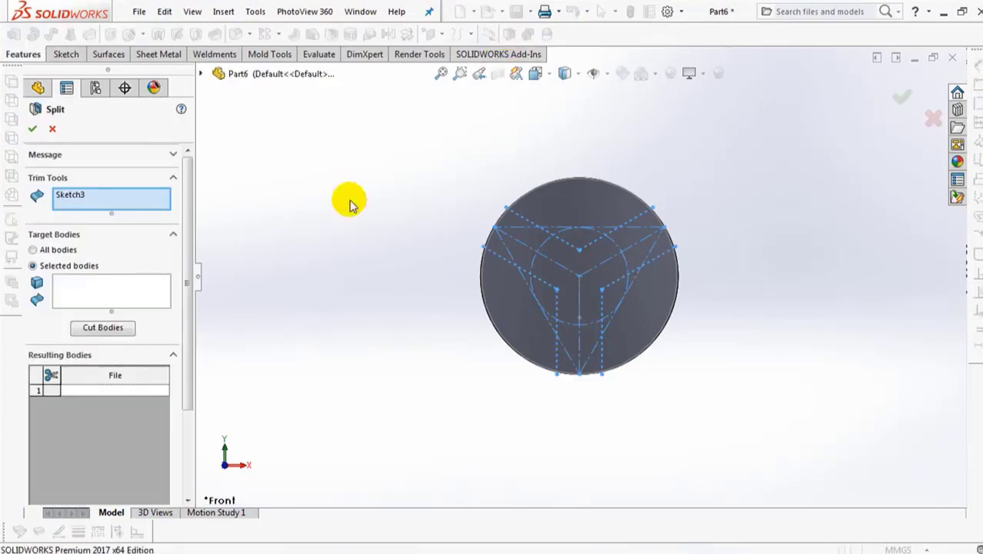
pyautogui.click(114, 299)
pyautogui.click(646, 319)
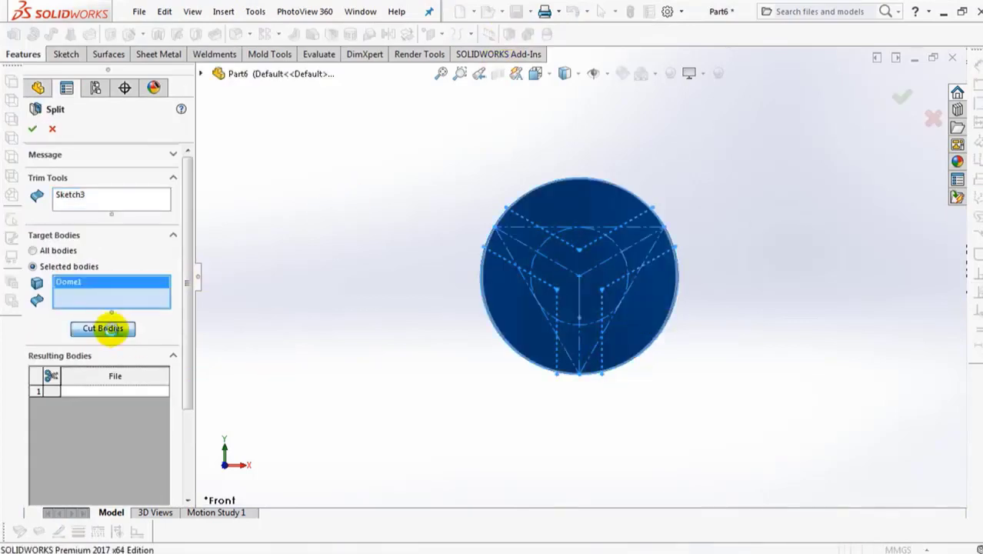
pyautogui.click(111, 329)
pyautogui.click(517, 308)
pyautogui.click(542, 204)
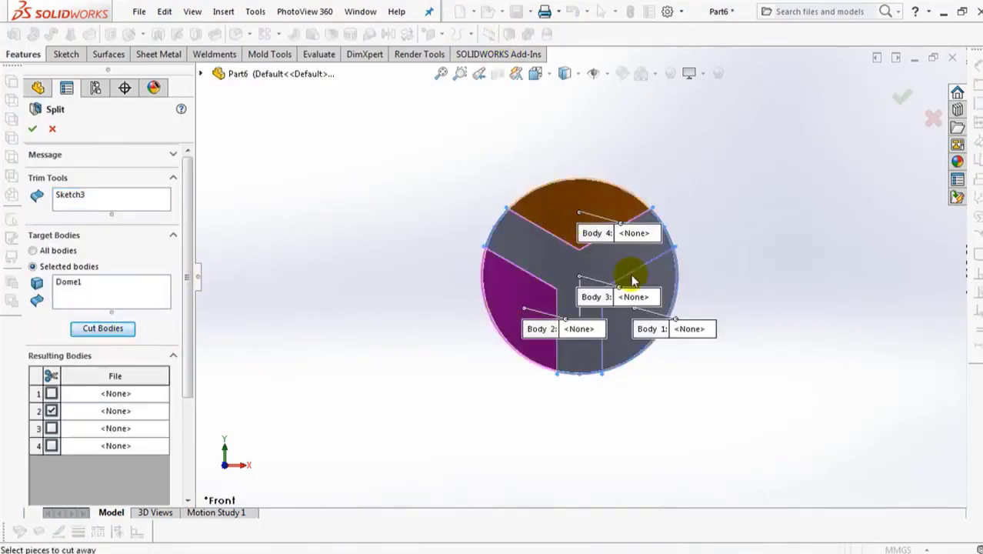
pyautogui.click(638, 296)
pyautogui.moveTo(185, 336); pyautogui.dragTo(182, 439)
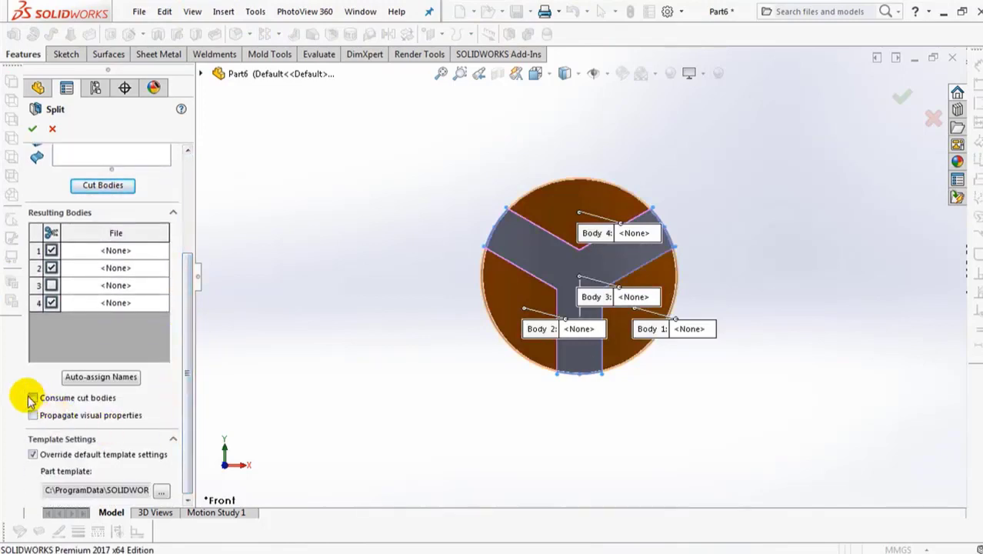
pyautogui.click(34, 131)
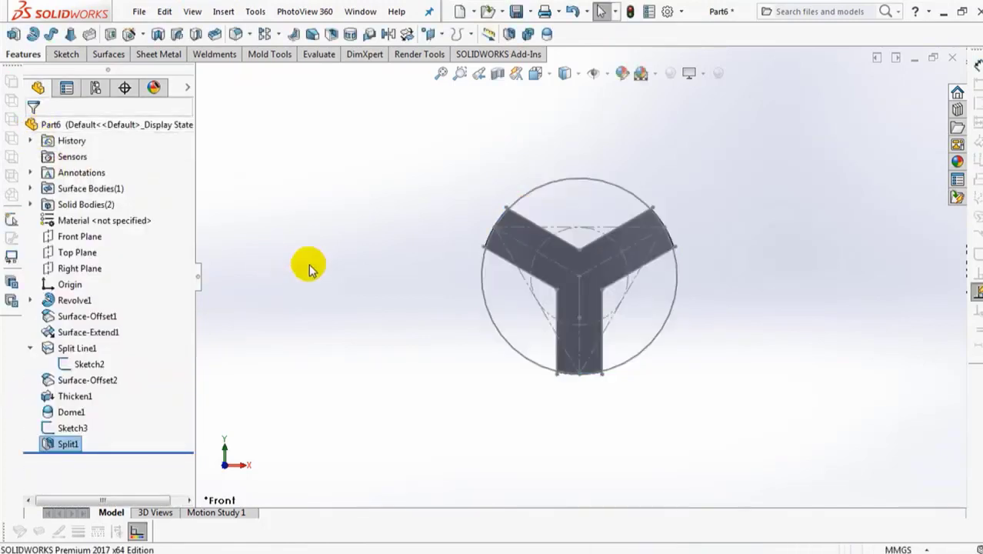
# Hide the reference circle sketch and the Y-shaped sketch
pyautogui.click(517, 347)
pyautogui.click(575, 307)
pyautogui.click(544, 316)
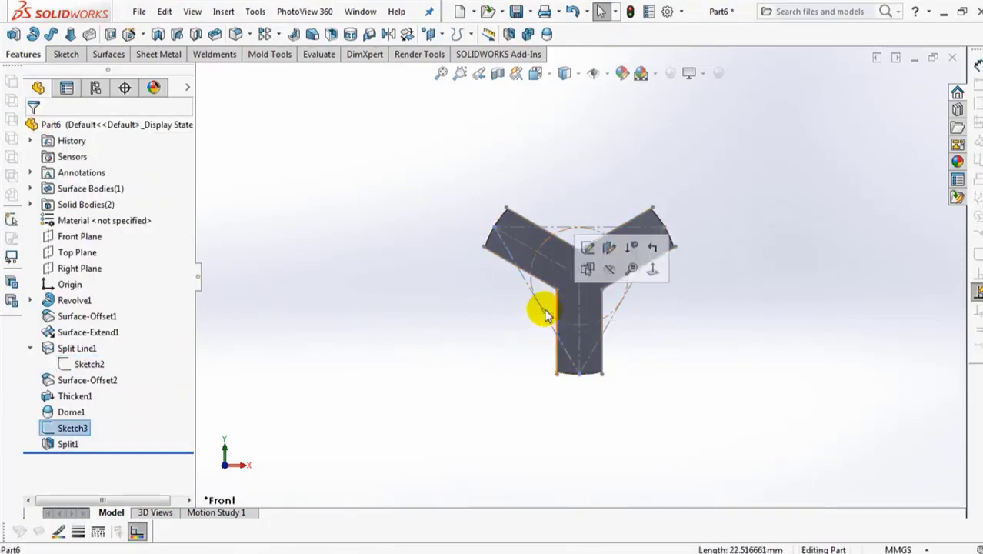
pyautogui.click(609, 269)
# Fillet the three inner corner edges between the Y-shaped body's arms with a 3 mm radius
pyautogui.moveTo(603, 267)
pyautogui.mouseDown(button='middle')
pyautogui.moveTo(574, 308)
pyautogui.moveTo(441, 206)
pyautogui.mouseUp(button='middle')
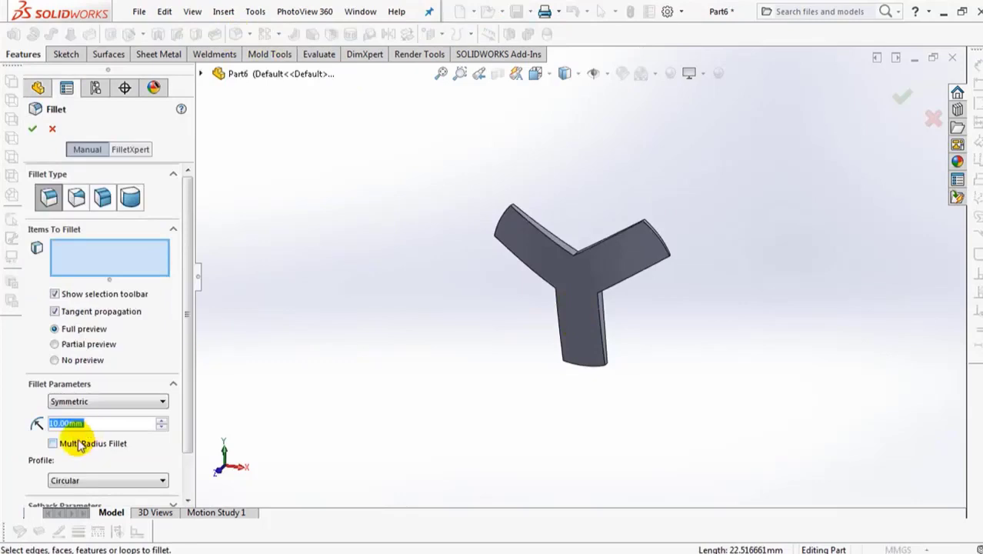
pyautogui.write('3')
pyautogui.press('Return')
pyautogui.moveTo(410, 272); pyautogui.dragTo(642, 323, button='middle')
pyautogui.click(582, 246)
pyautogui.moveTo(564, 350); pyautogui.dragTo(564, 329, button='middle')
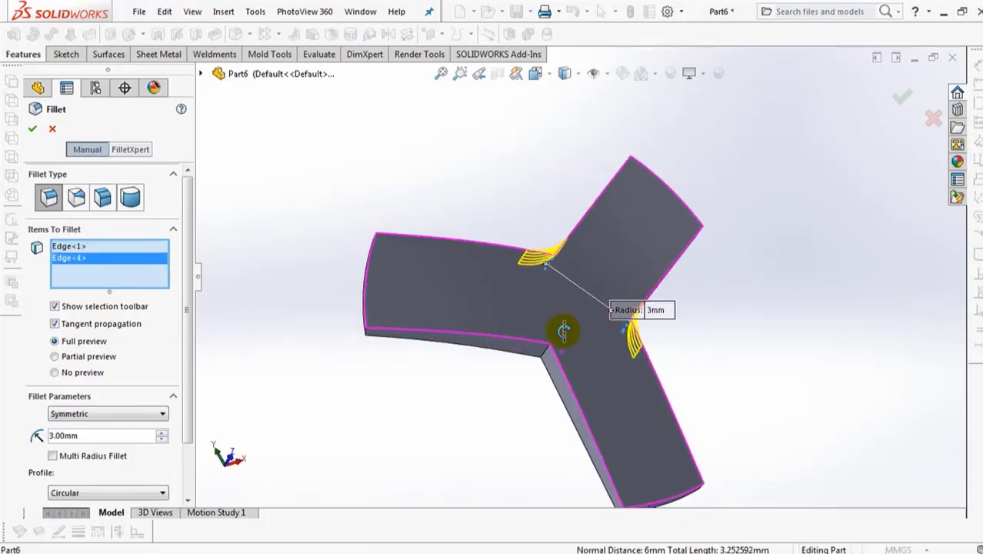
pyautogui.click(548, 349)
pyautogui.click(32, 129)
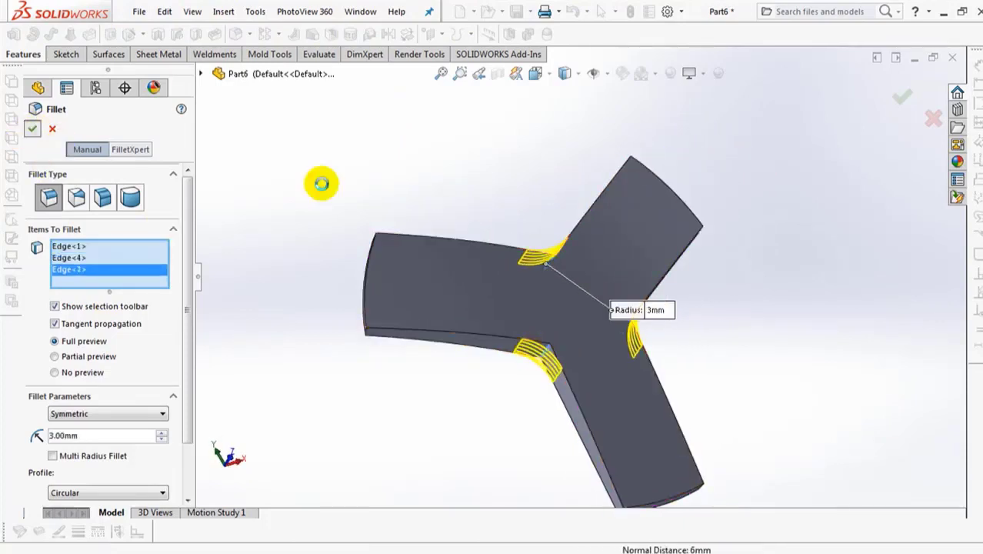
# Fillet the three tangent outer-face edge chains between the Y-shaped body's arms with a 0.5 mm radius
pyautogui.click(236, 34)
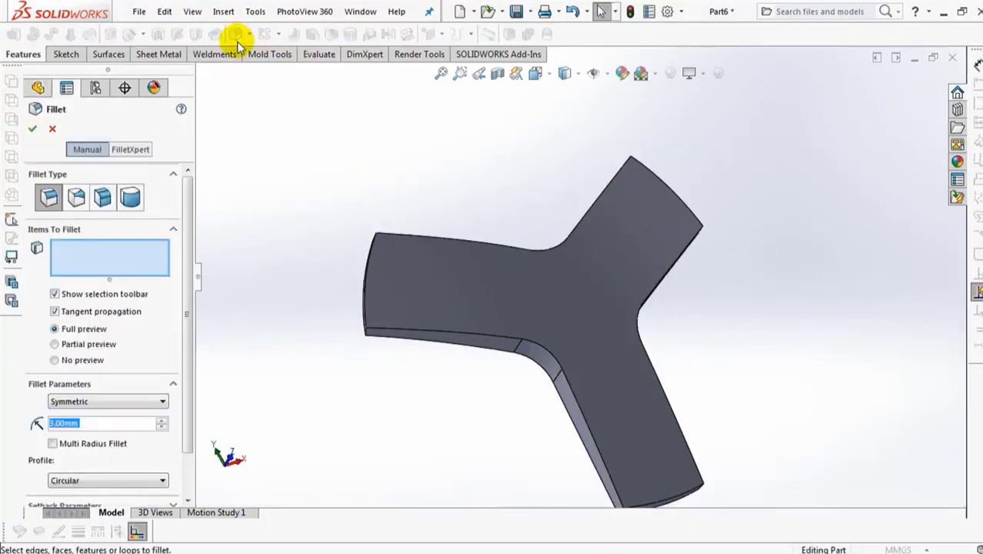
pyautogui.write('0.5')
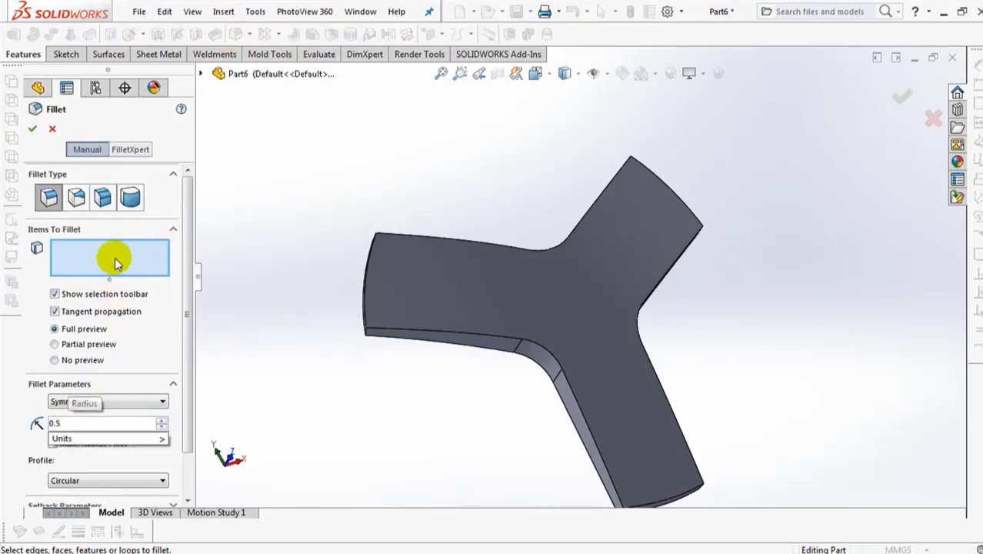
pyautogui.press('Return')
pyautogui.click(536, 341)
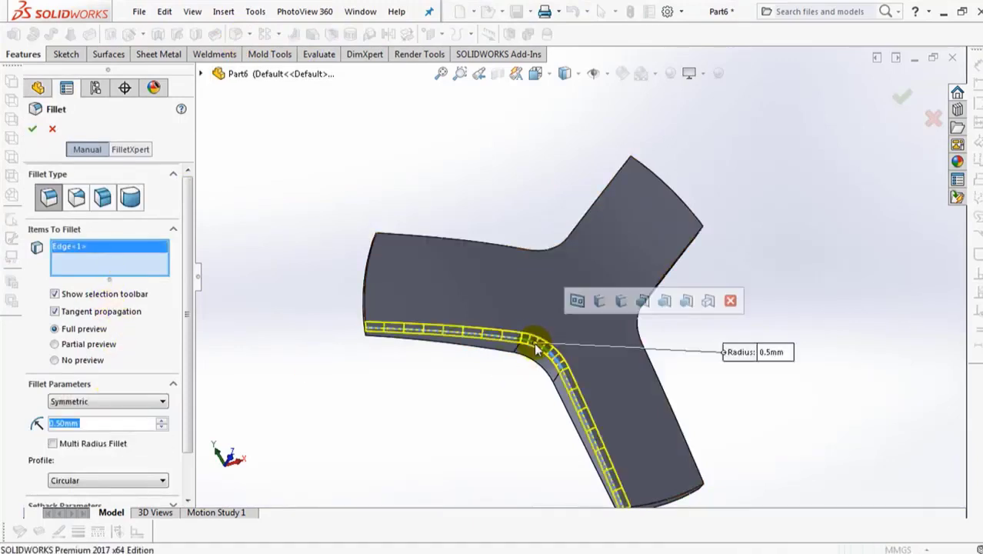
pyautogui.click(535, 253)
pyautogui.moveTo(534, 254); pyautogui.dragTo(576, 302, button='middle')
pyautogui.click(650, 312)
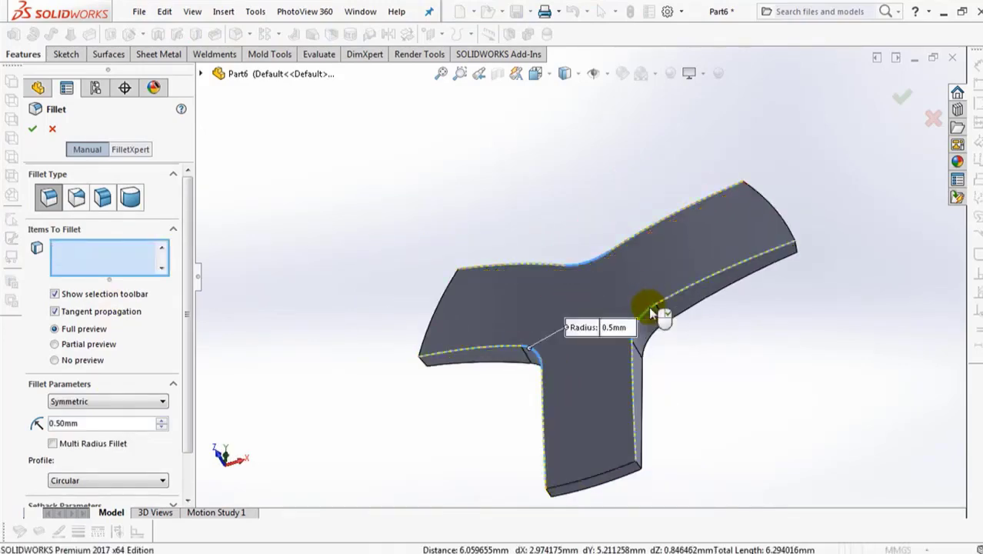
pyautogui.click(34, 132)
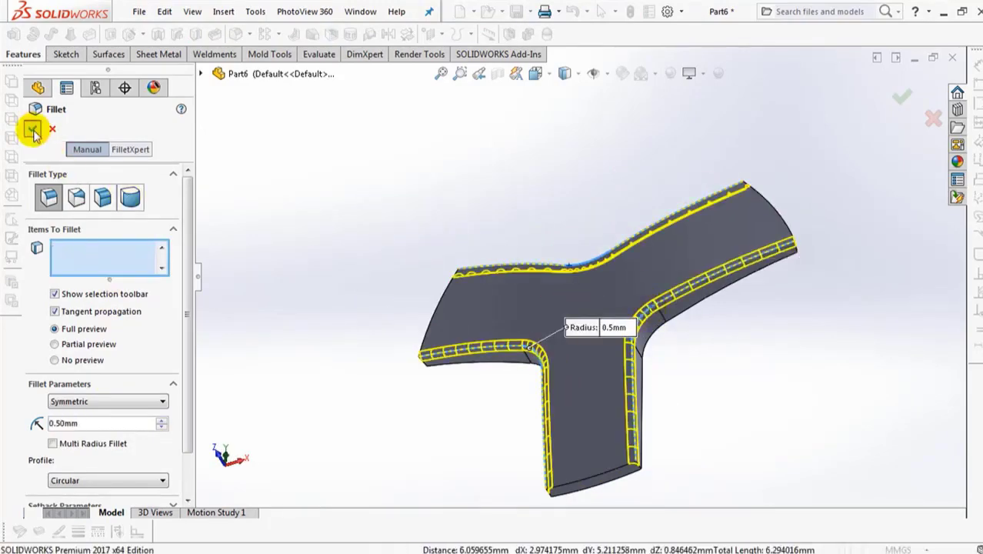
# Show the hidden cup-wall surface body around the Y-shaped emblem
pyautogui.moveTo(492, 254); pyautogui.dragTo(467, 279, button='middle')
pyautogui.click(31, 188)
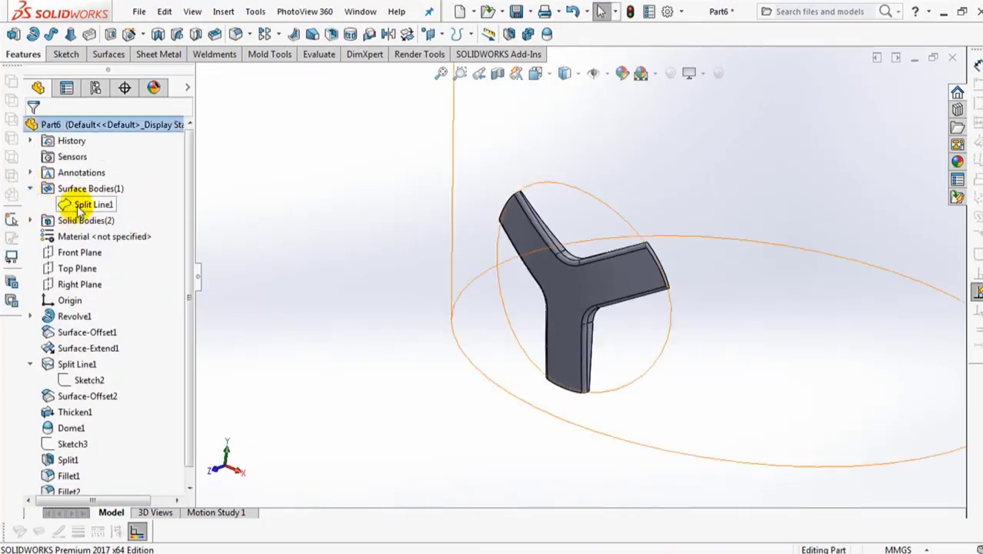
pyautogui.click(87, 204)
pyautogui.click(61, 187)
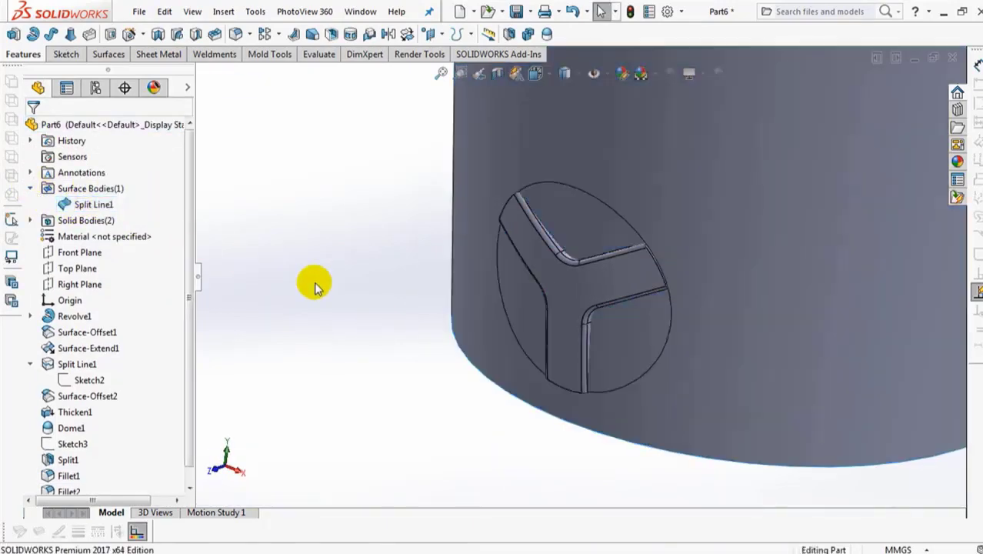
# Delete the circular split face behind the Y-shaped emblem from the cup-wall surface, using the plain Delete option
pyautogui.click(112, 58)
pyautogui.click(253, 34)
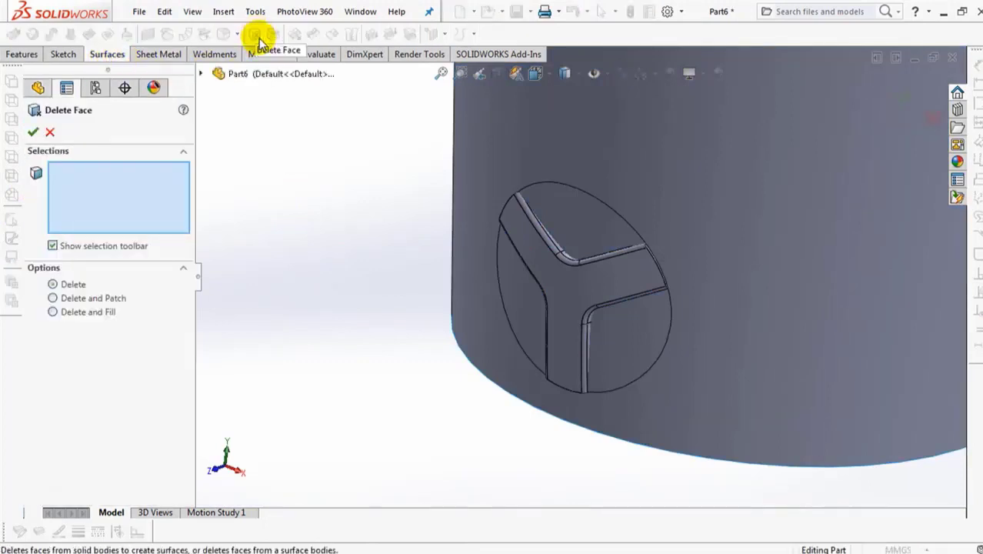
pyautogui.click(566, 223)
pyautogui.click(32, 134)
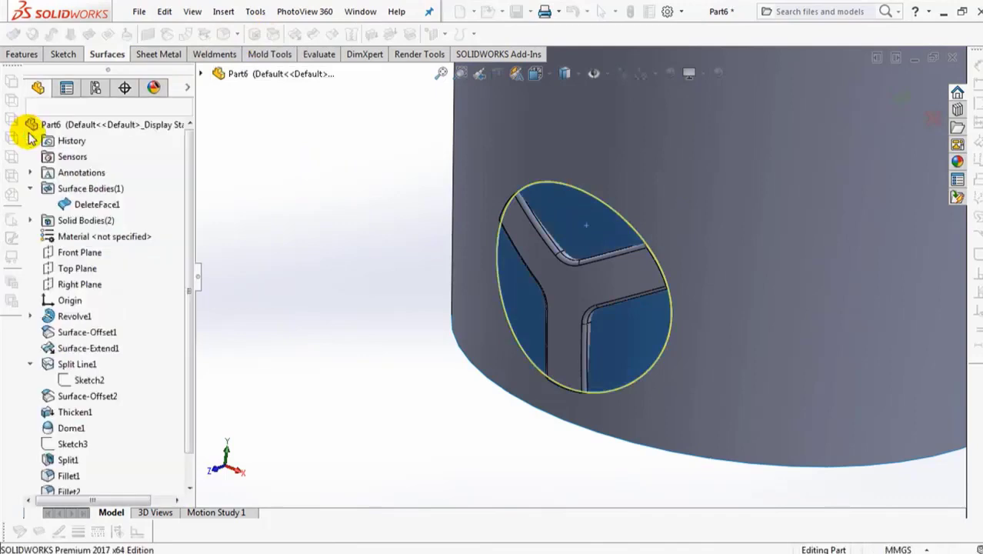
# Extend the upper edge of the cup-wall surface by 15 mm, using the Same surface extension type
pyautogui.hotkey('ctrl', '7')
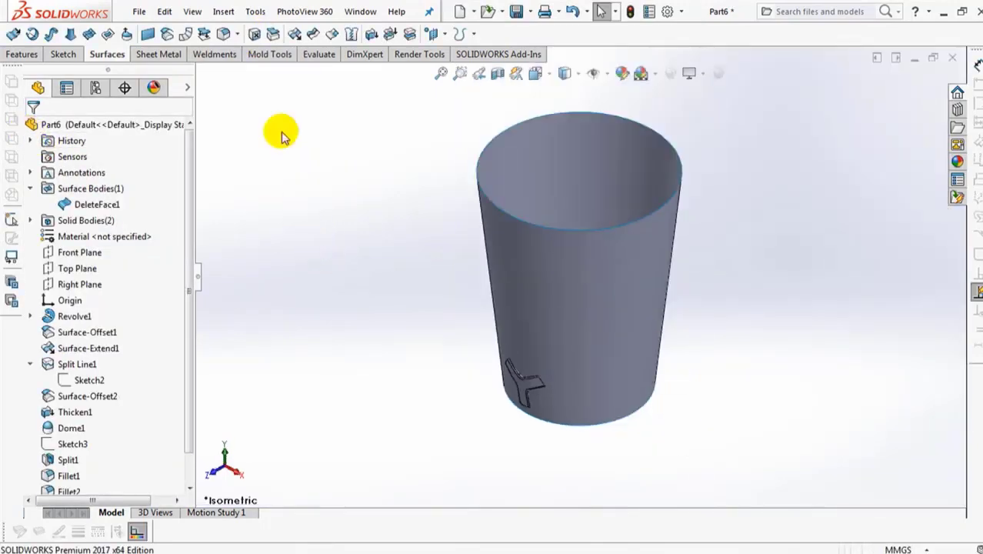
pyautogui.click(294, 34)
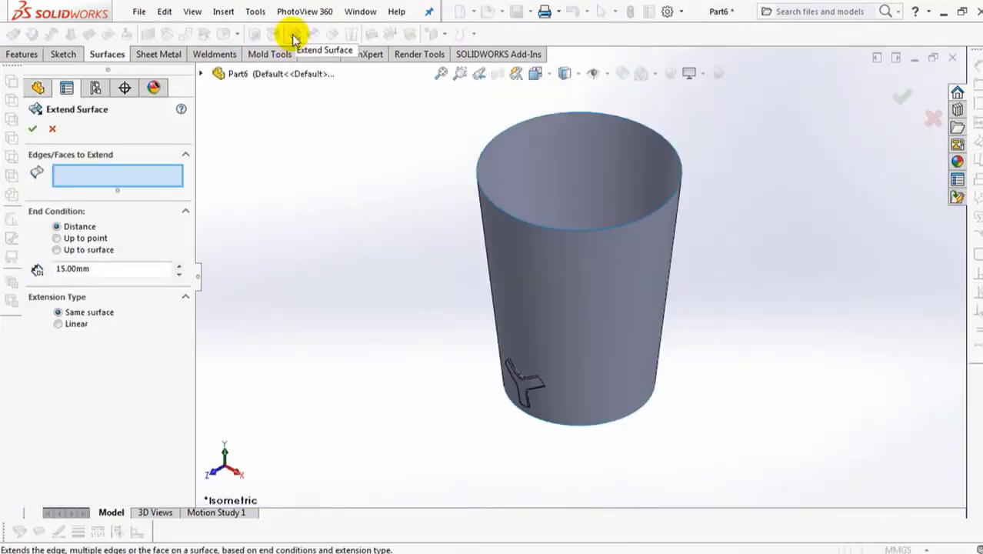
pyautogui.click(510, 219)
pyautogui.click(32, 128)
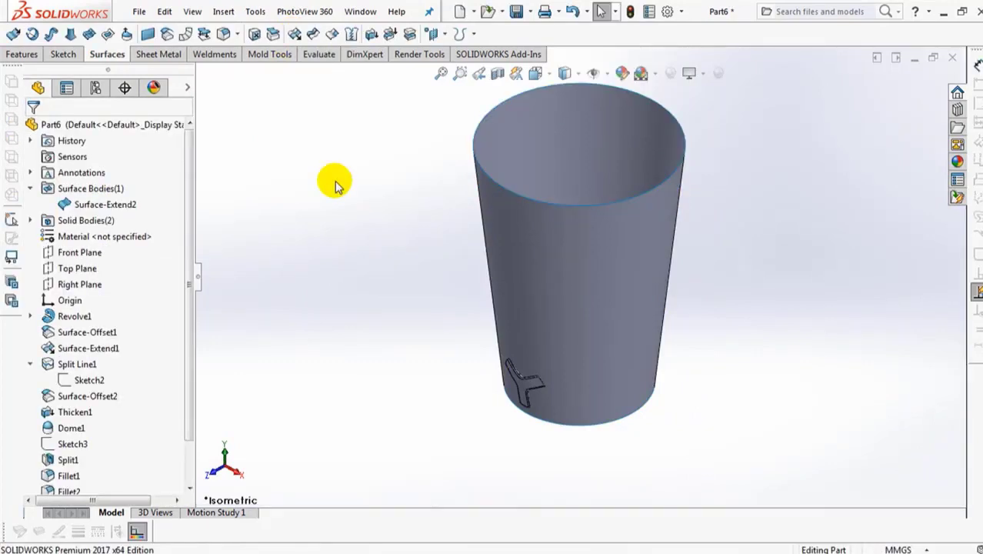
# Sketch a vertical line on the Front Plane through the cup's centre, running past both the upper and lower edges
pyautogui.hotkey('ctrl', '1')
pyautogui.click(80, 253)
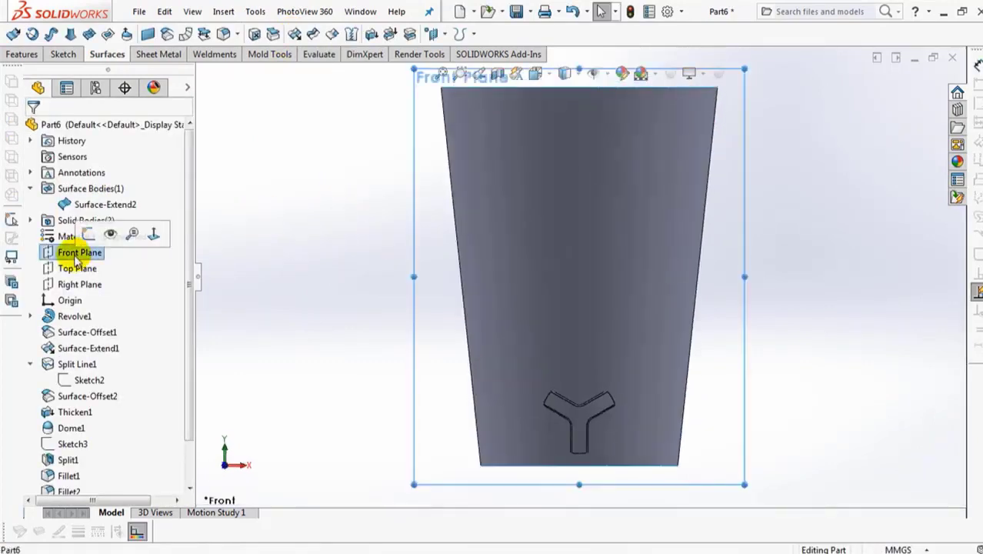
pyautogui.click(92, 237)
pyautogui.click(73, 34)
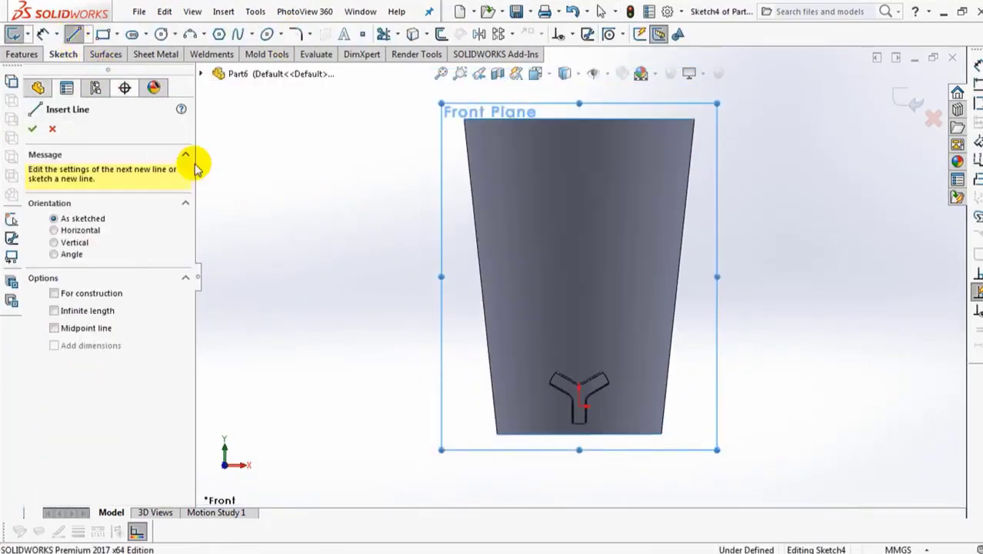
pyautogui.click(579, 444)
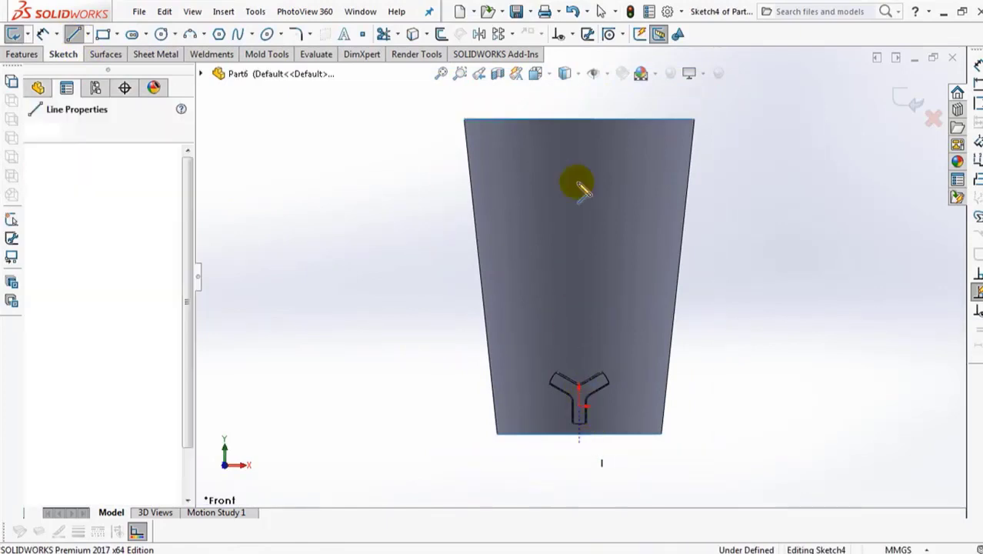
pyautogui.click(579, 101)
pyautogui.rightClick(581, 102)
pyautogui.click(607, 113)
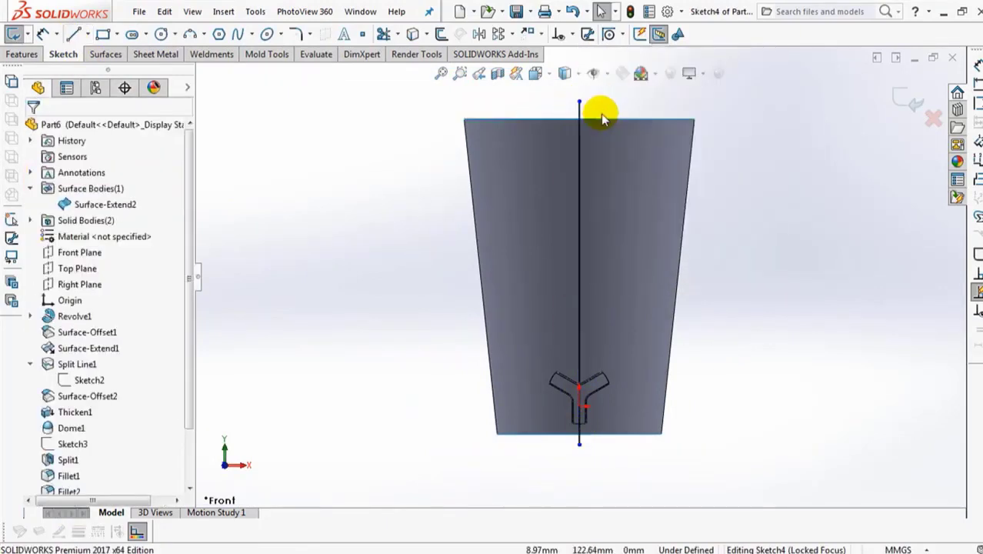
pyautogui.click(906, 97)
# Project the vertical line sketch onto the conical cup-wall surface as a curve passing through the emblem
pyautogui.moveTo(876, 145)
pyautogui.mouseDown(button='middle')
pyautogui.moveTo(787, 201)
pyautogui.moveTo(780, 224)
pyautogui.mouseUp(button='middle')
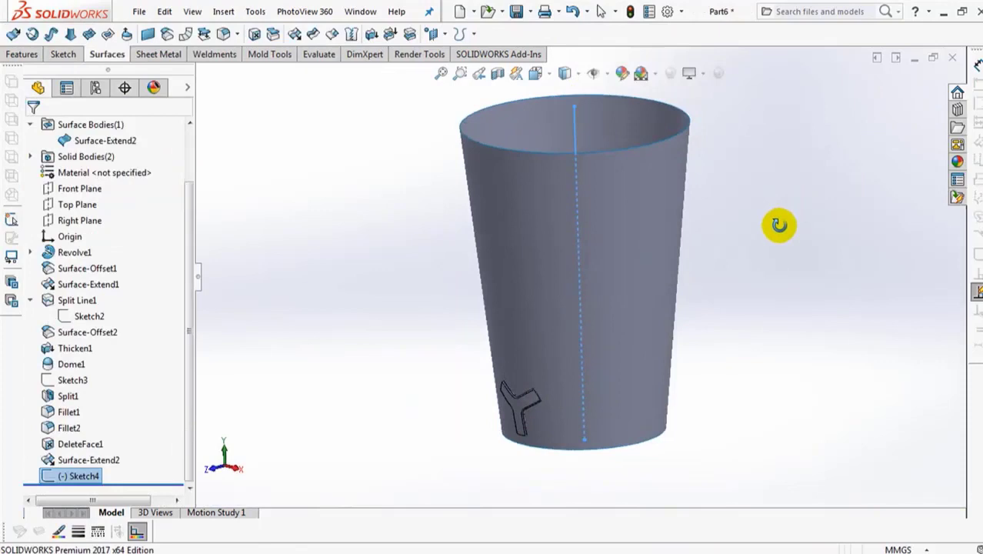
pyautogui.click(460, 34)
pyautogui.click(496, 71)
pyautogui.click(481, 215)
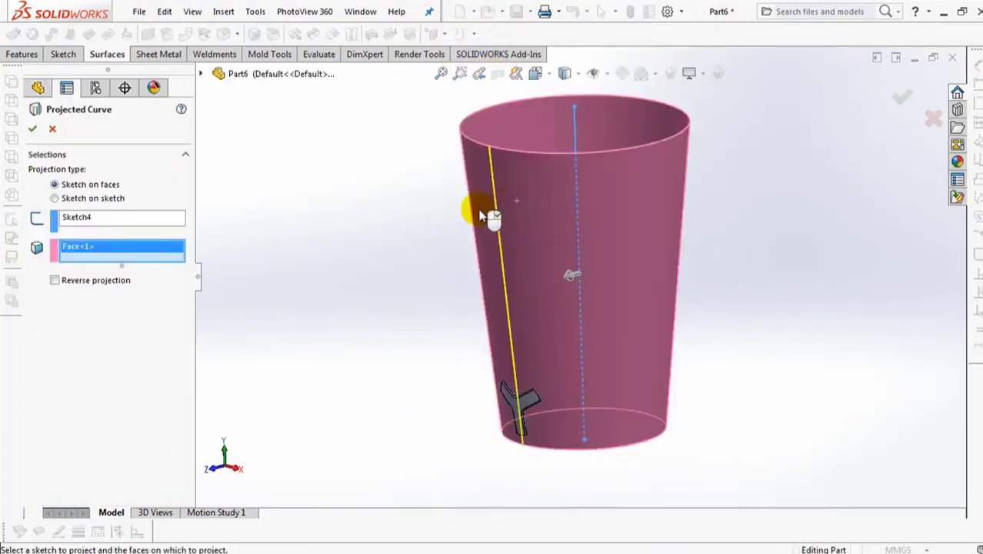
pyautogui.click(30, 129)
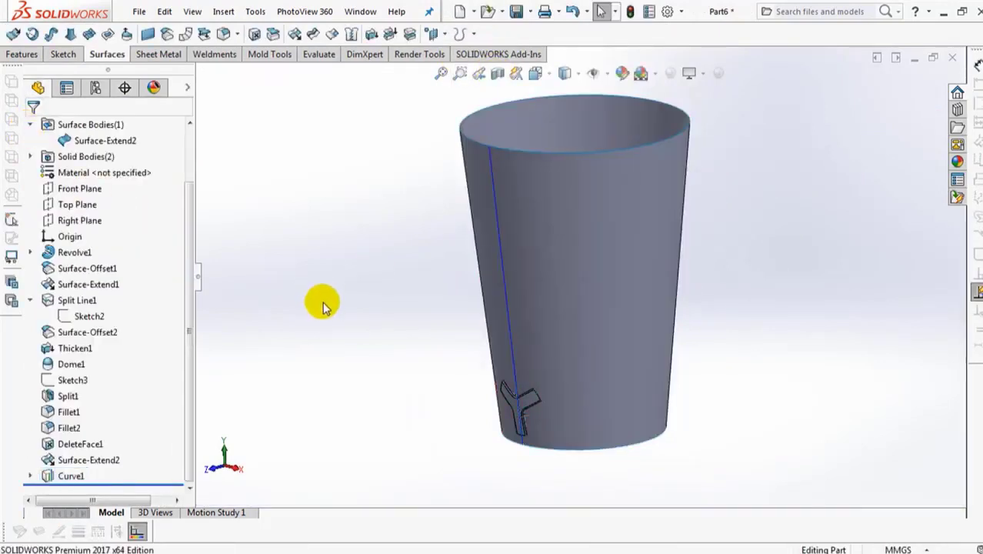
# Set up a curve driven pattern along the projected curve with 14 instances spaced 7.5 mm apart
pyautogui.moveTo(331, 310); pyautogui.dragTo(342, 296, button='middle')
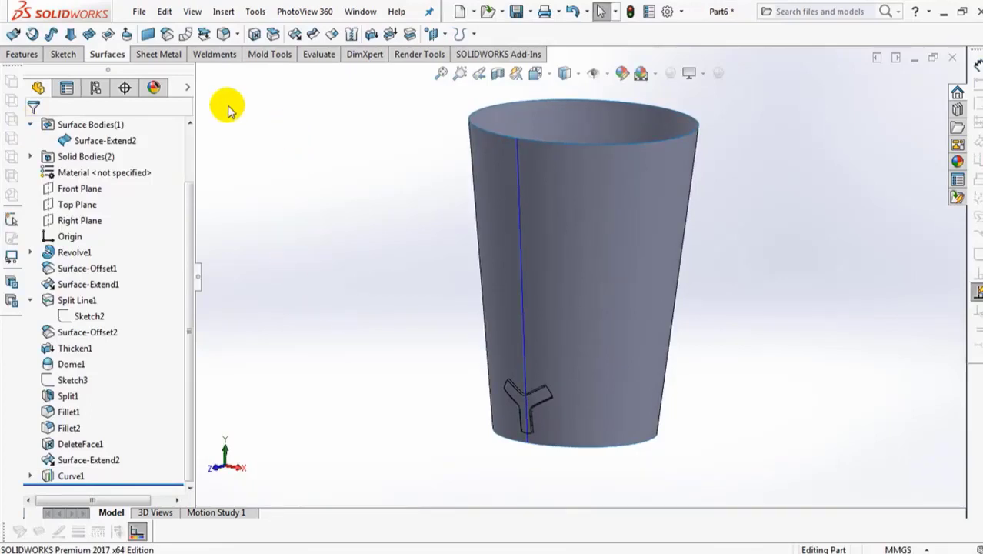
pyautogui.click(22, 54)
pyautogui.click(278, 35)
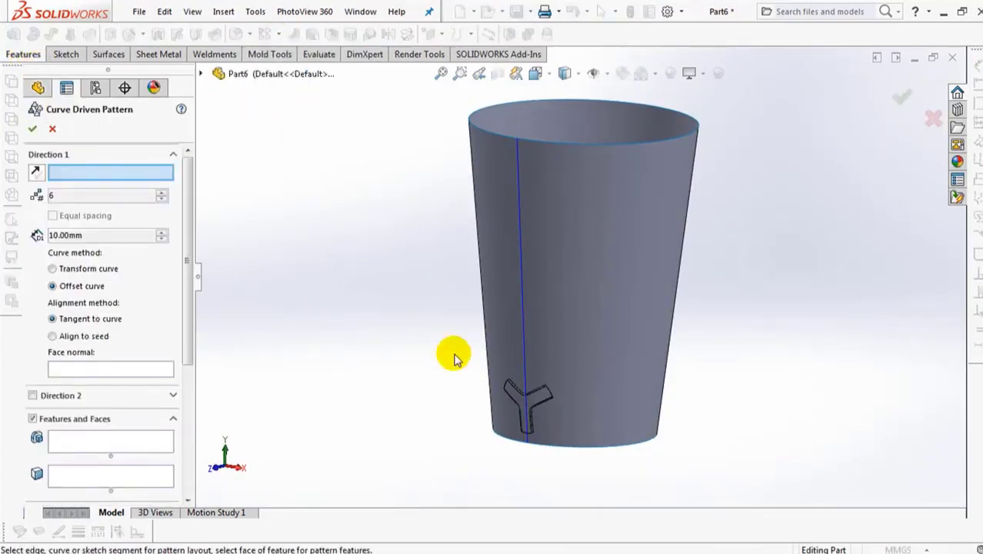
pyautogui.click(528, 383)
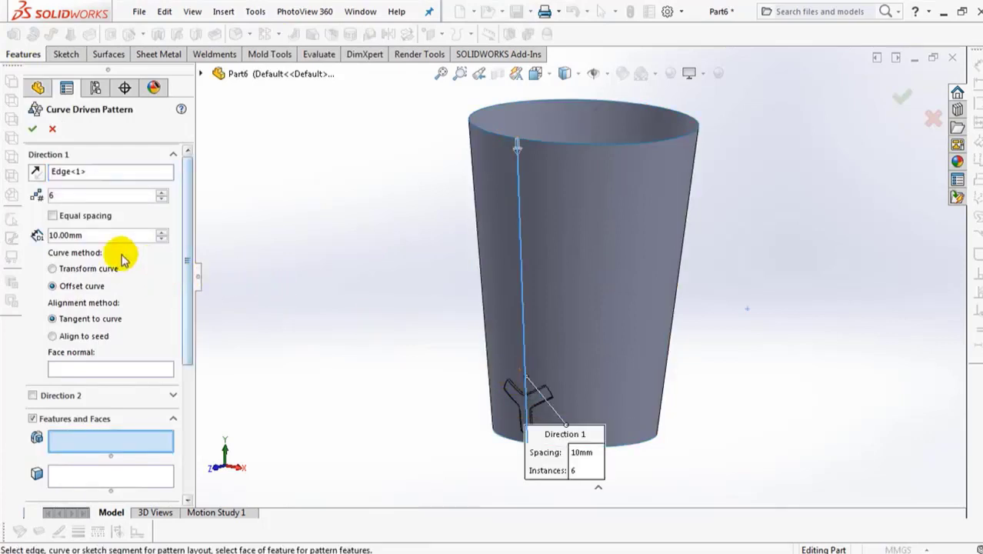
pyautogui.doubleClick(77, 236)
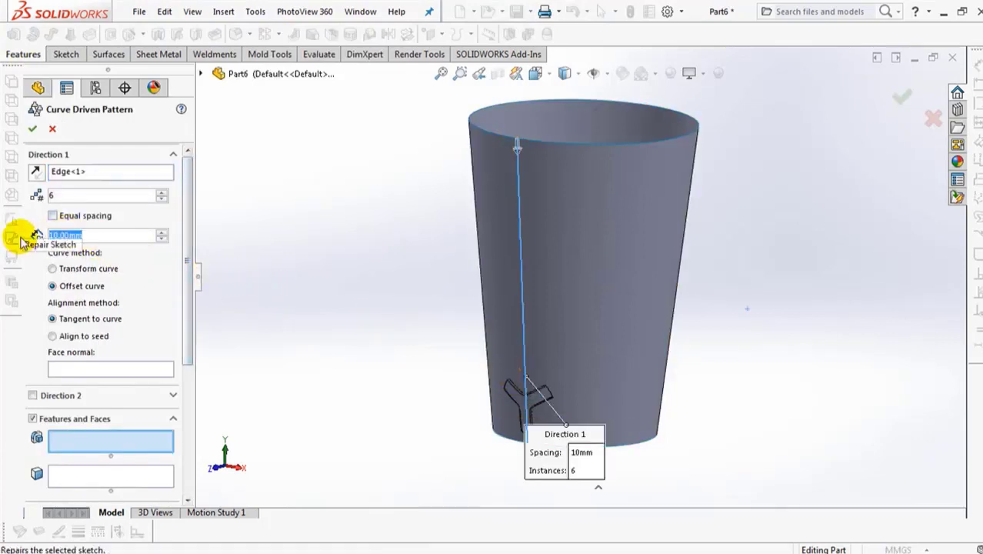
pyautogui.write('7.5')
pyautogui.click(60, 195)
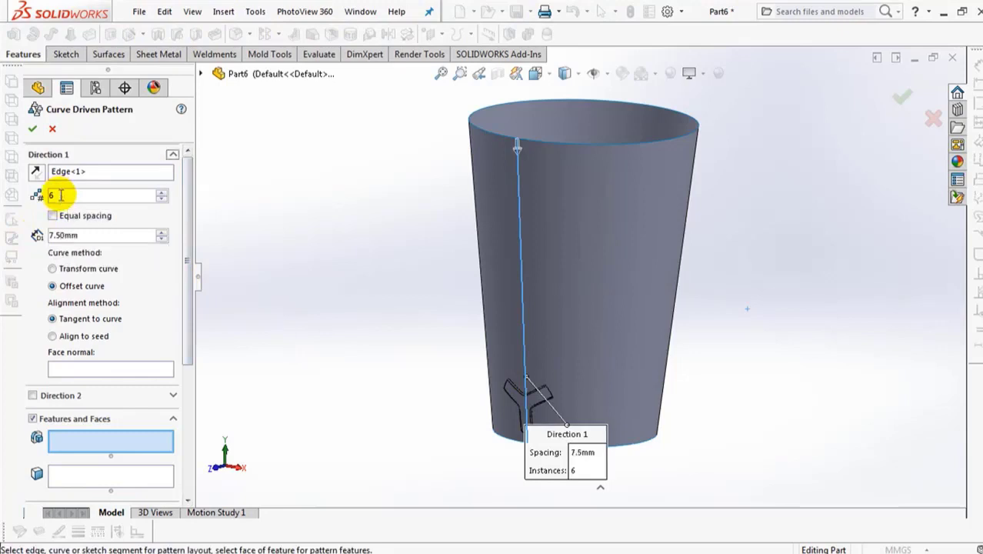
pyautogui.write('14')
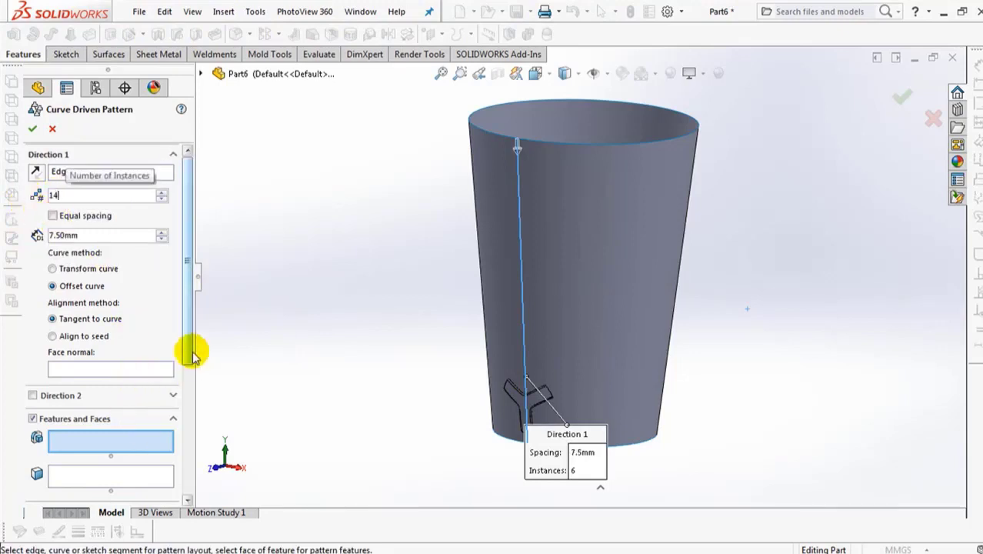
# Choose the filleted Y-shaped body as the body to pattern and reverse the direction so the copies run up the wall
pyautogui.moveTo(192, 347); pyautogui.dragTo(193, 417)
pyautogui.click(33, 394)
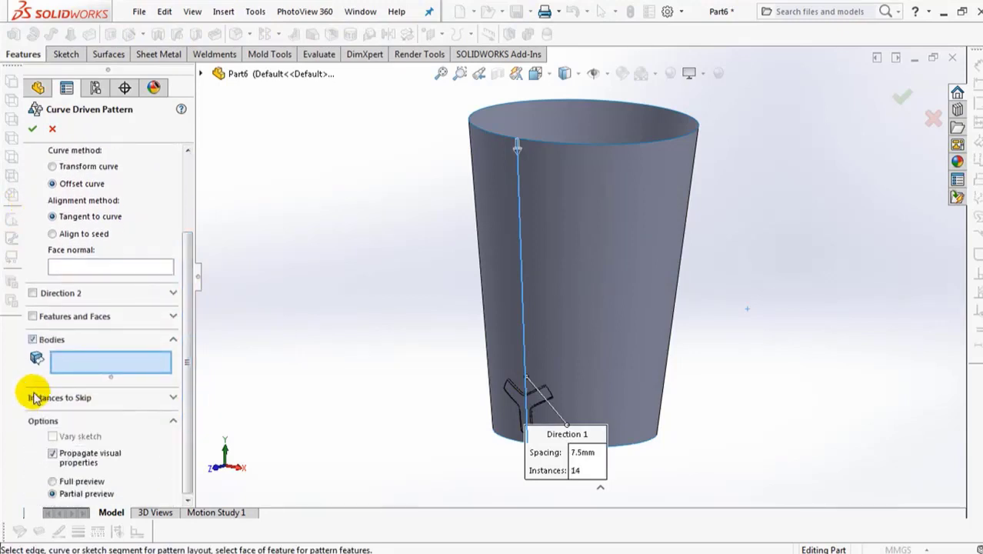
pyautogui.click(520, 403)
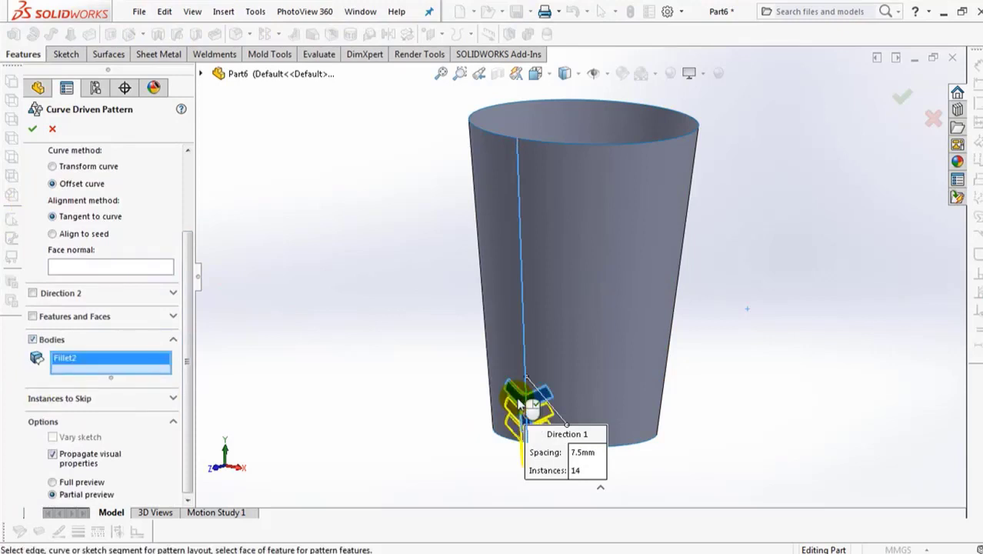
pyautogui.moveTo(193, 333); pyautogui.dragTo(192, 231)
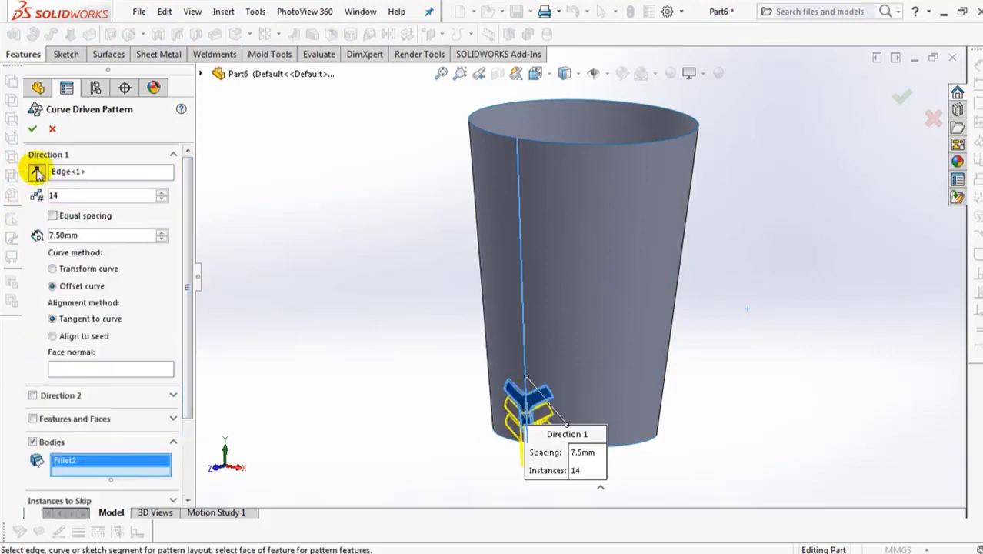
pyautogui.click(36, 172)
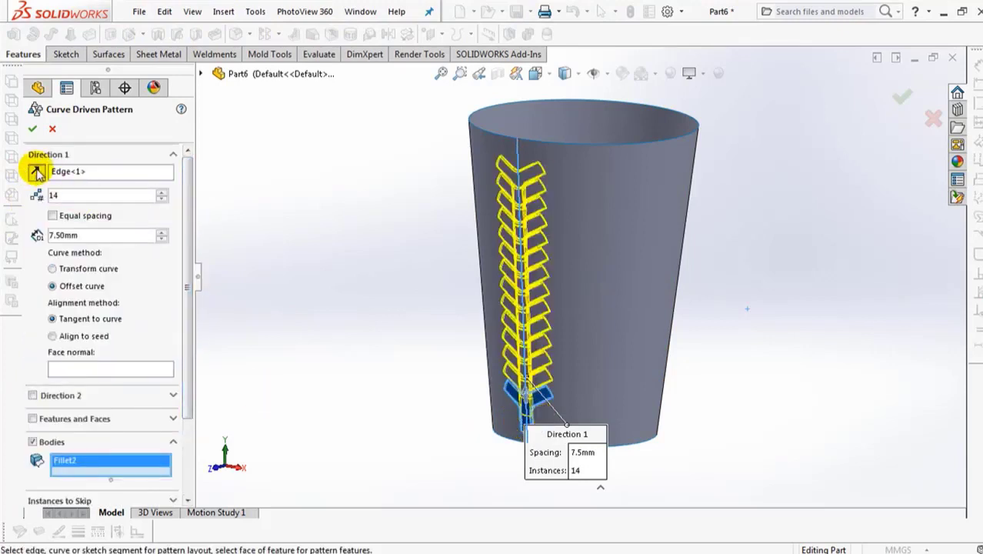
# Create the pattern with Offset curve and Tangent to curve, using the conical cup-wall face as the face normal
pyautogui.click(52, 287)
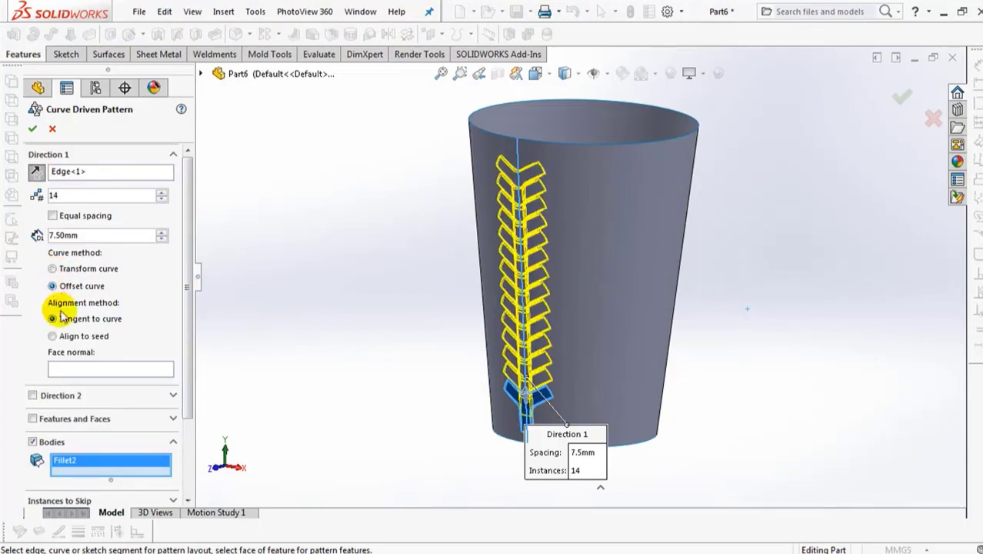
pyautogui.click(52, 336)
pyautogui.click(53, 319)
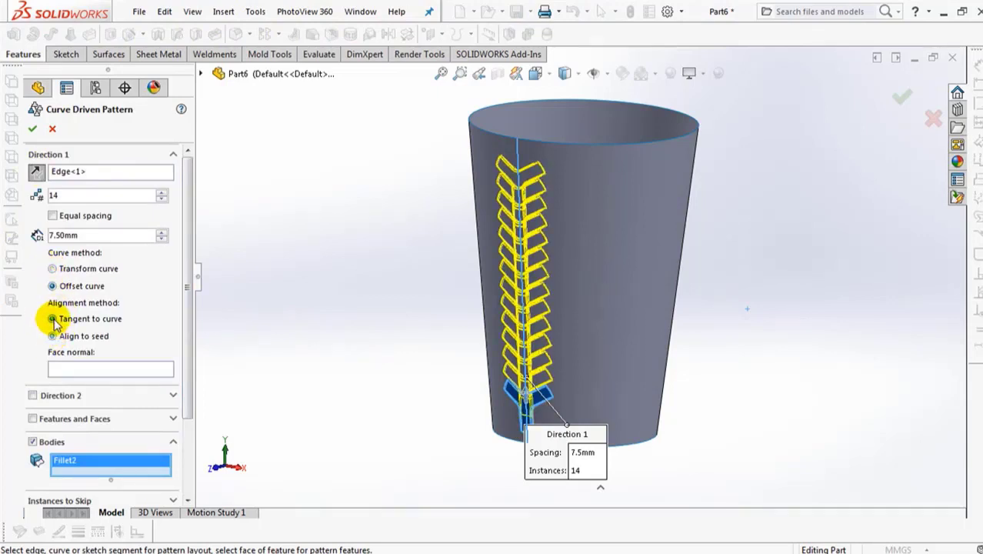
pyautogui.click(80, 372)
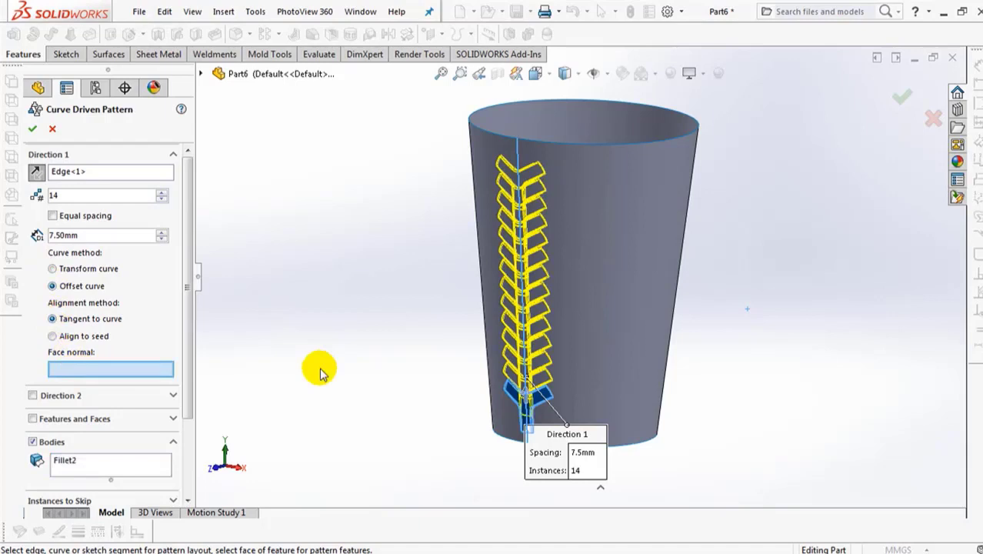
pyautogui.click(592, 273)
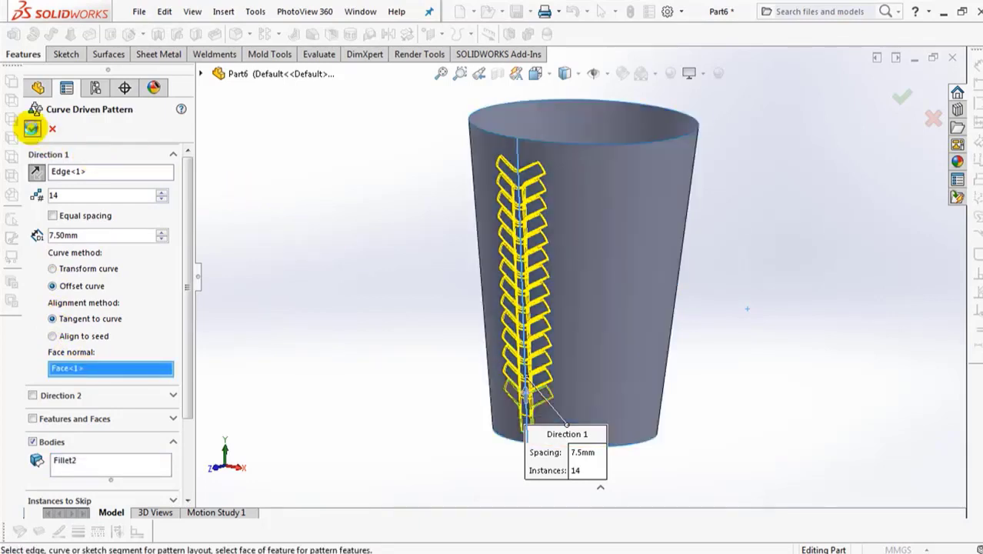
pyautogui.click(32, 128)
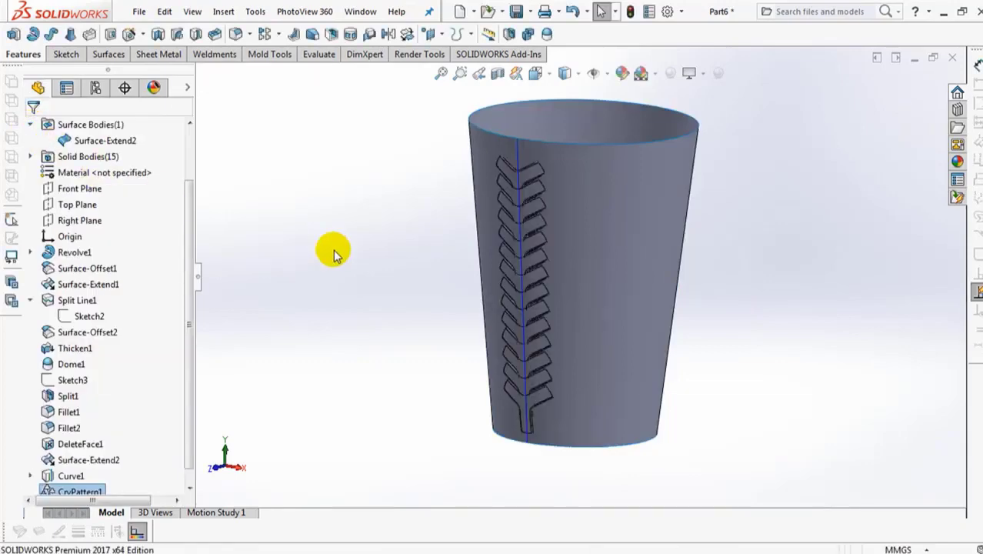
pyautogui.scroll(-6, 562, 271)
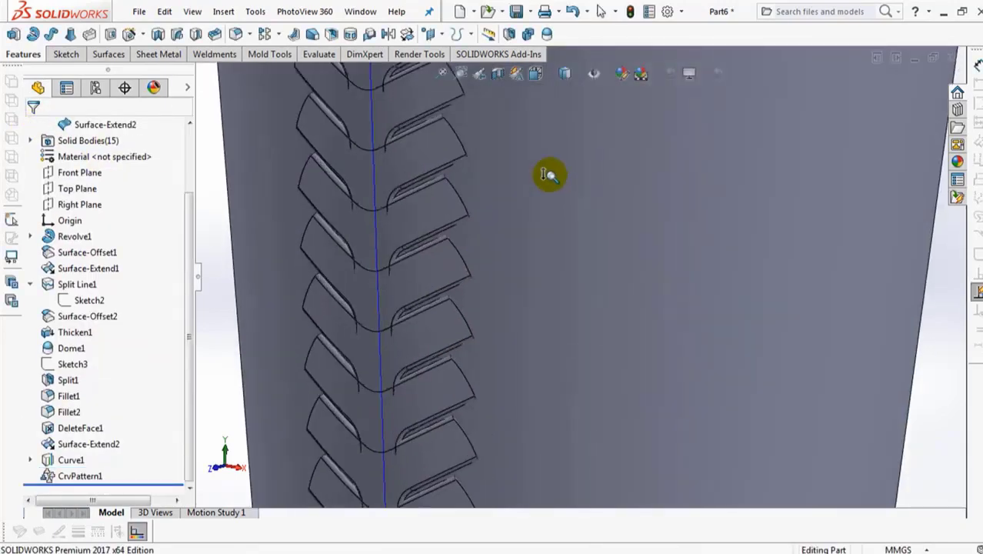
# Hide the projected curve running through the patterned emblems on the cup wall
pyautogui.moveTo(530, 240); pyautogui.dragTo(506, 162, button='middle')
pyautogui.scroll(5, 503, 215)
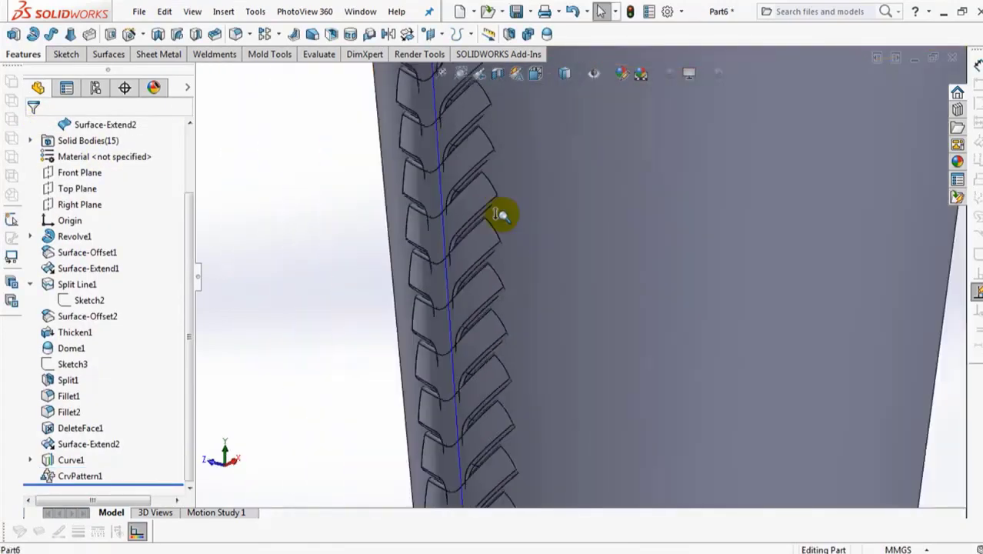
pyautogui.keyDown('ctrl'); pyautogui.moveTo(578, 349); pyautogui.dragTo(567, 215, button='middle'); pyautogui.keyUp('ctrl')
pyautogui.scroll(3, 568, 217)
pyautogui.moveTo(311, 206); pyautogui.dragTo(376, 258, button='middle')
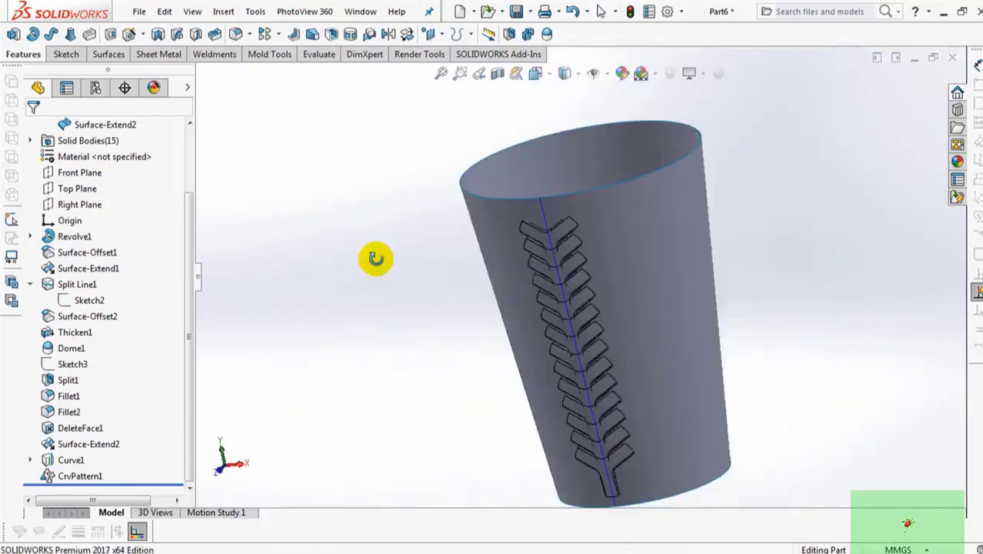
pyautogui.click(543, 215)
pyautogui.click(588, 181)
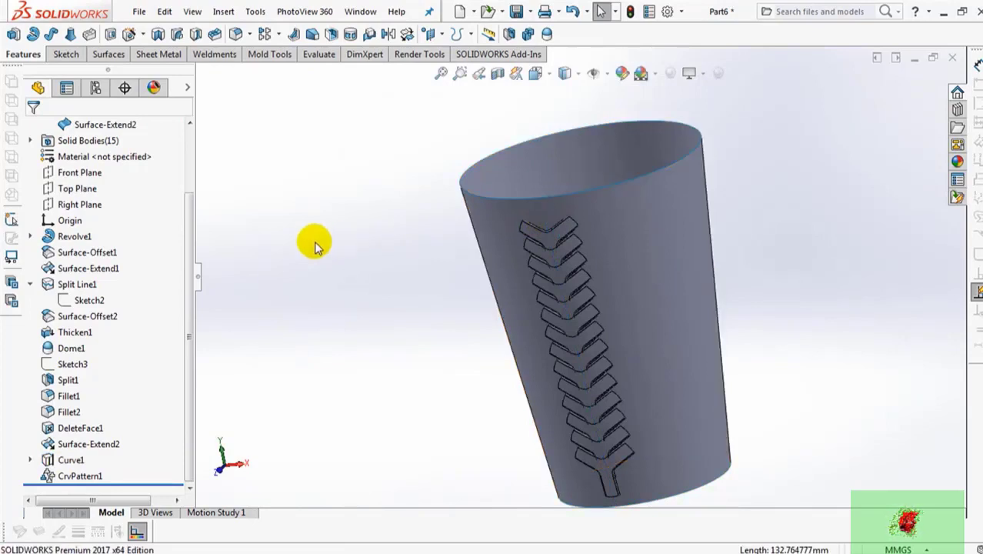
# Combine every second emblem, starting with the lowest original one, into one body using Add, seven bodies in total
pyautogui.click(528, 34)
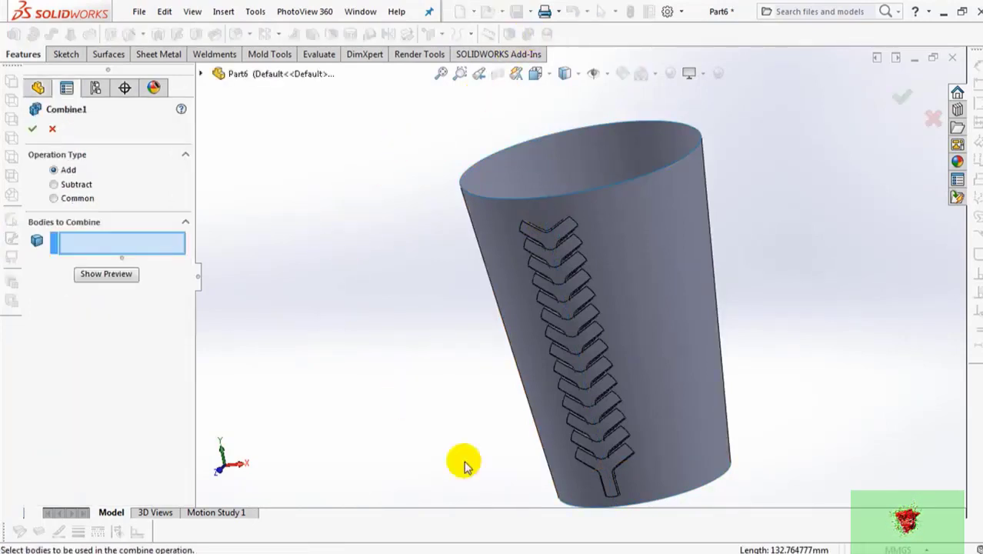
pyautogui.click(596, 465)
pyautogui.click(590, 427)
pyautogui.click(593, 388)
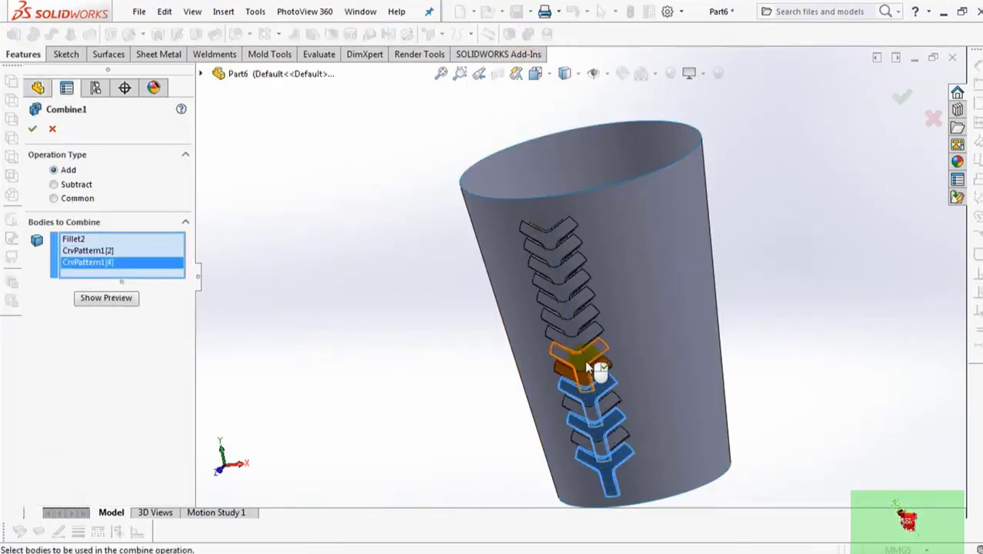
pyautogui.click(583, 354)
pyautogui.click(577, 323)
pyautogui.click(565, 296)
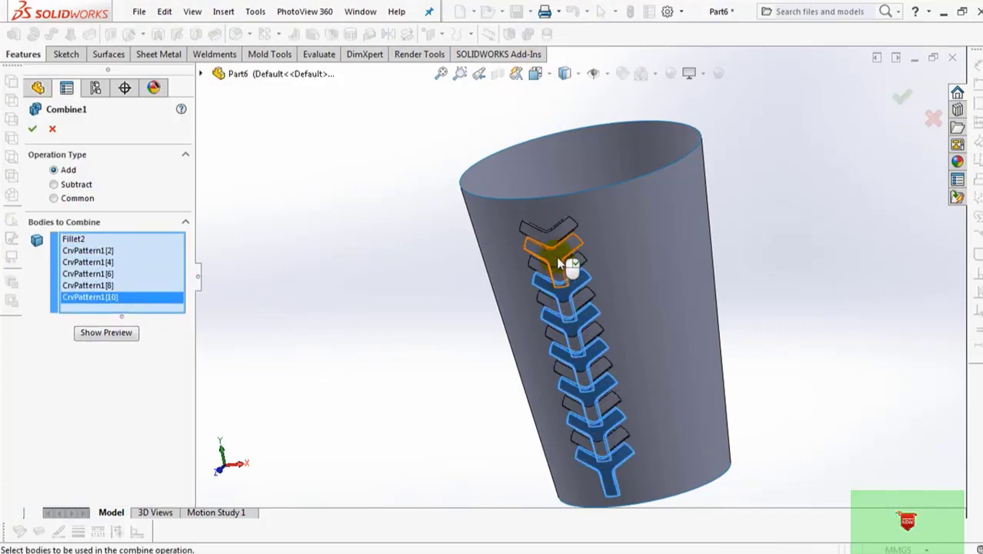
pyautogui.click(557, 256)
pyautogui.click(106, 344)
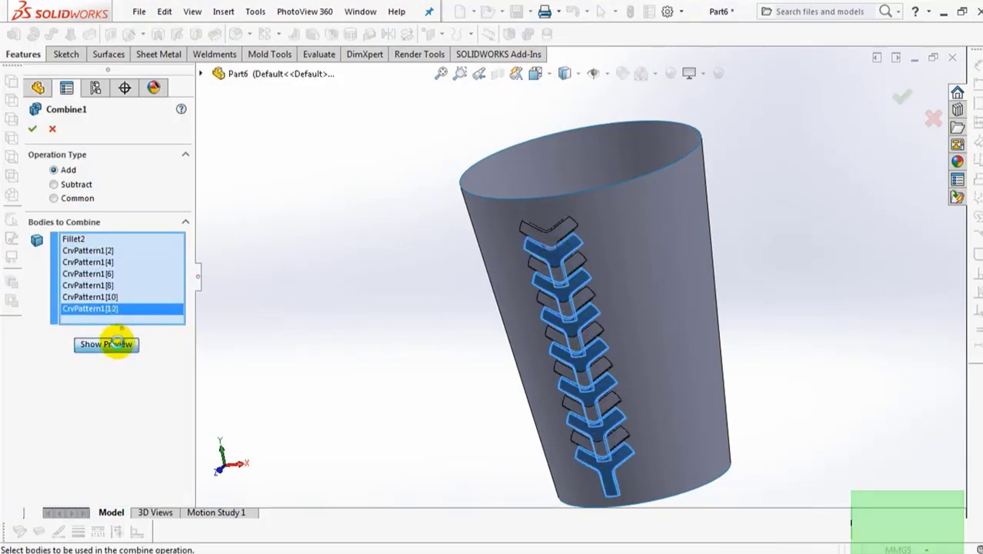
pyautogui.click(33, 131)
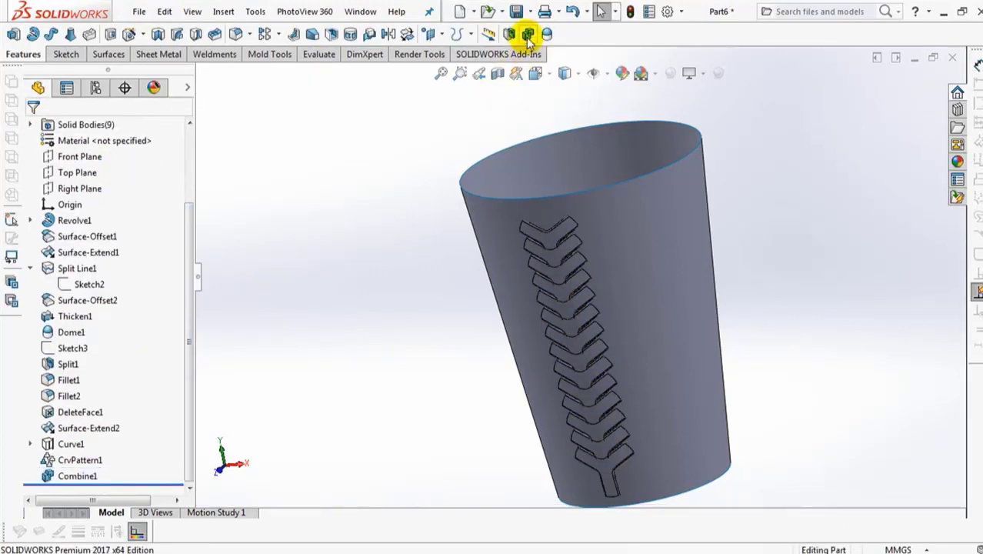
# Combine the remaining seven alternate emblems, up to the topmost one, into a second body using Add
pyautogui.click(523, 33)
pyautogui.click(605, 445)
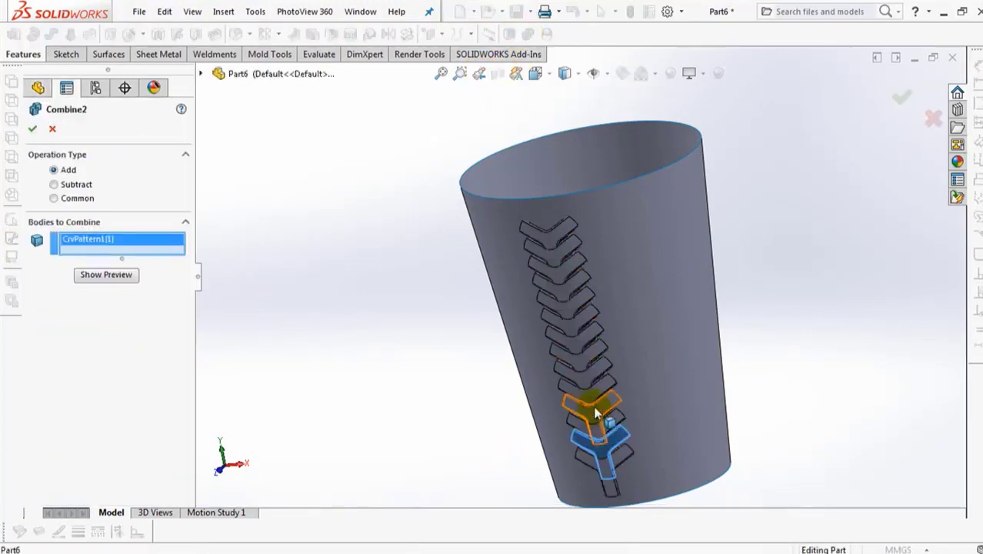
pyautogui.click(597, 408)
pyautogui.click(589, 372)
pyautogui.click(582, 344)
pyautogui.click(582, 310)
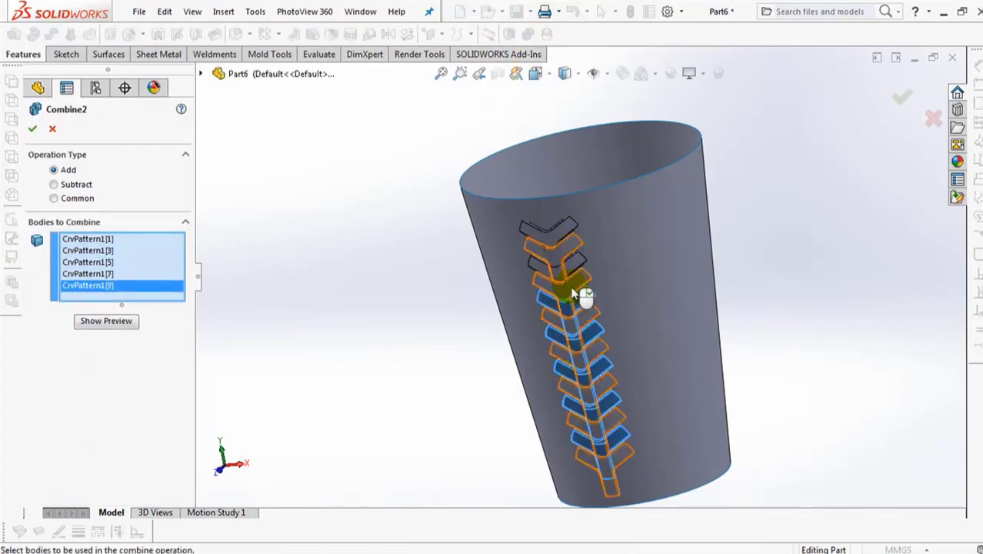
pyautogui.click(569, 272)
pyautogui.click(558, 244)
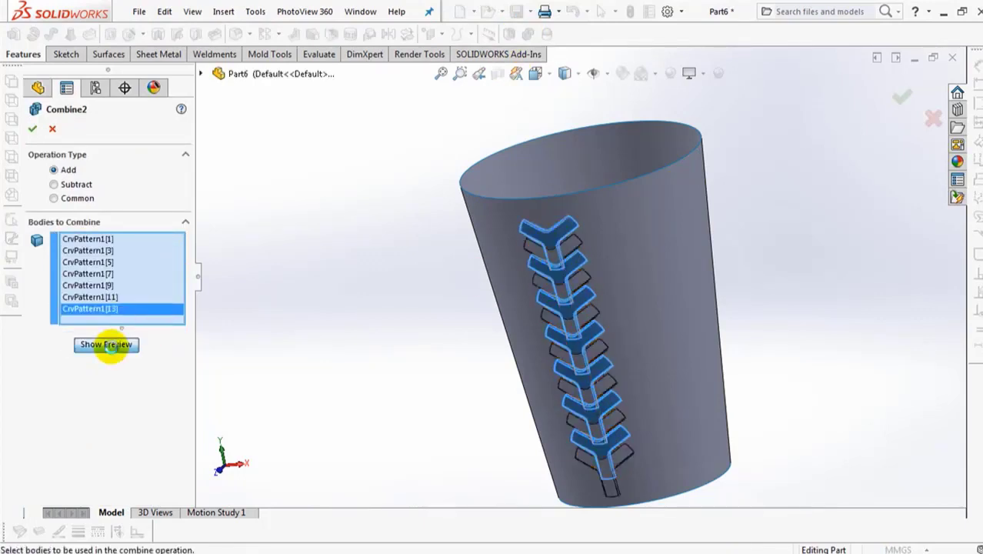
pyautogui.click(107, 345)
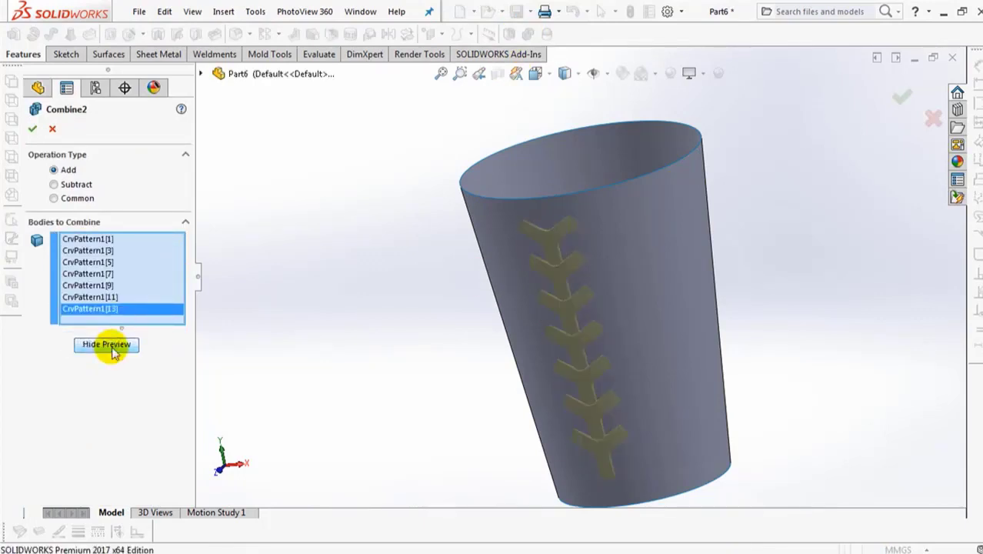
pyautogui.click(33, 129)
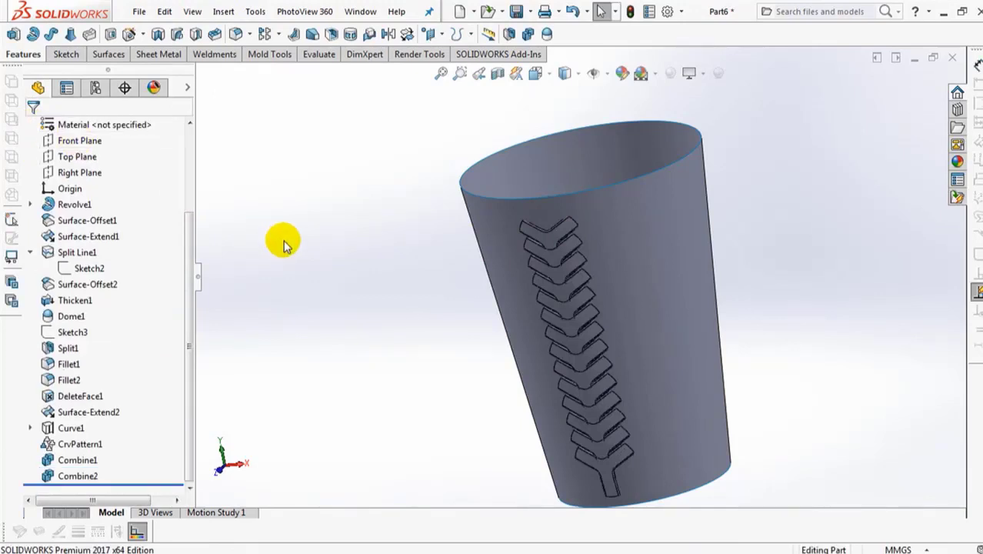
# Create a reference axis from the conical cup-wall surface
pyautogui.click(443, 34)
pyautogui.click(454, 68)
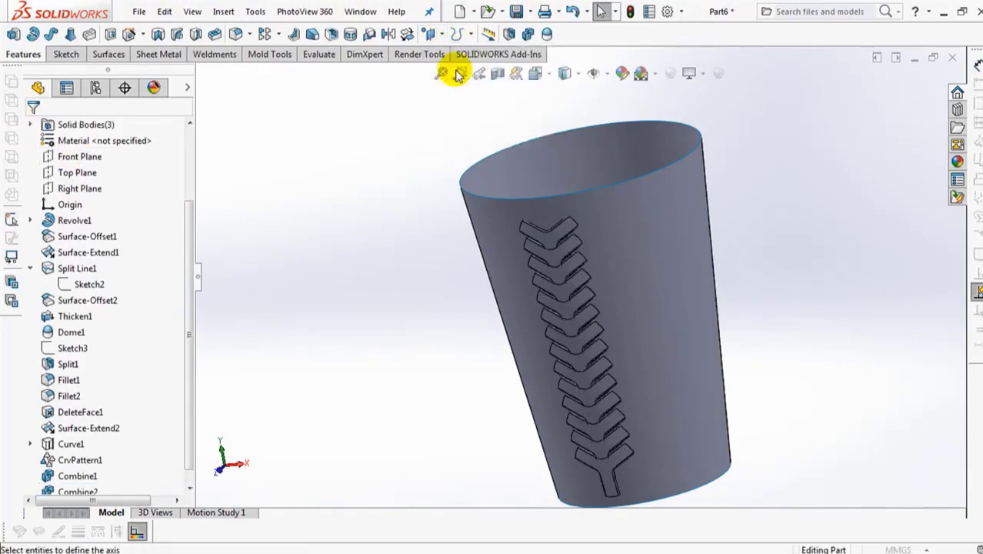
pyautogui.click(646, 229)
pyautogui.click(32, 129)
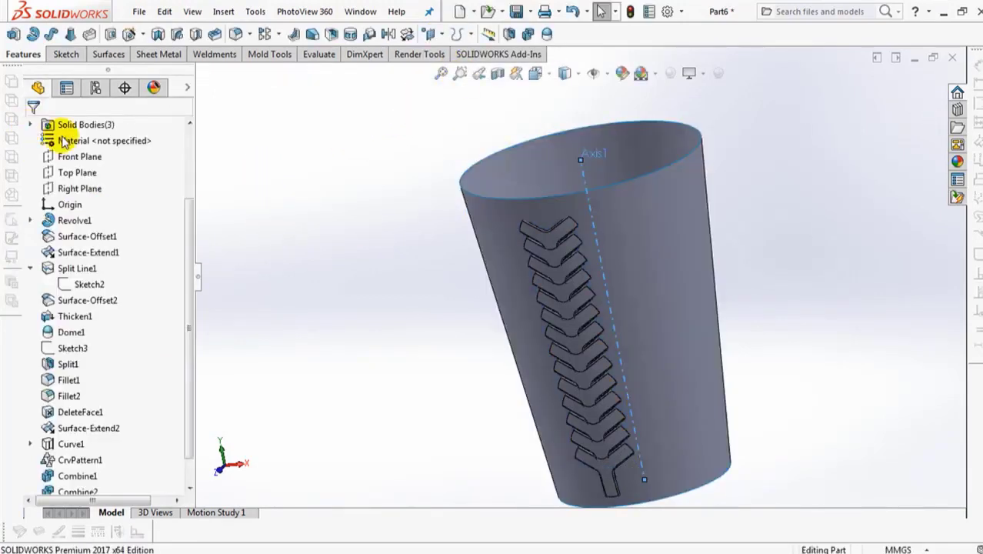
# Rotate the combined column containing the lowest emblem by -18 degrees about the cup axis, with Copy turned off
pyautogui.click(407, 33)
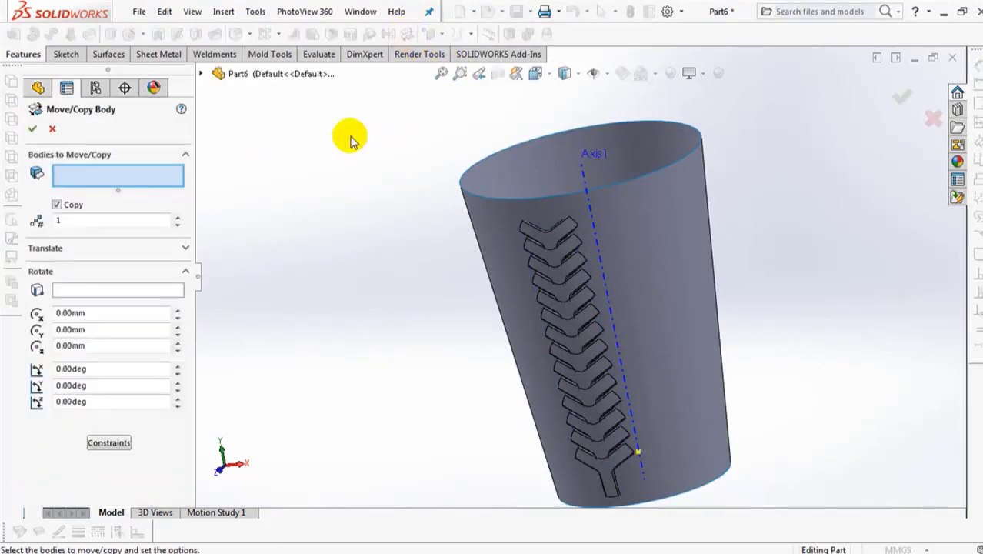
pyautogui.click(604, 471)
pyautogui.click(57, 206)
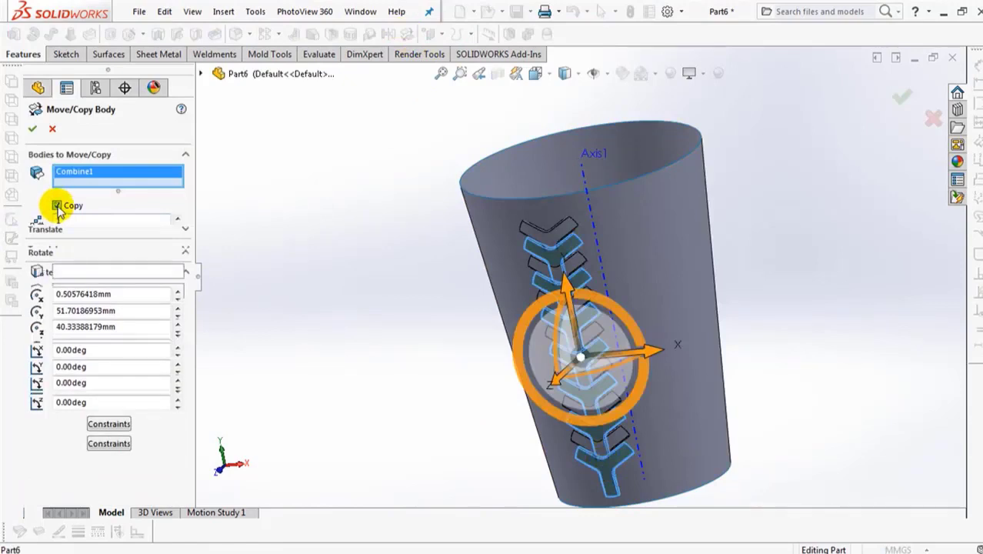
pyautogui.click(100, 273)
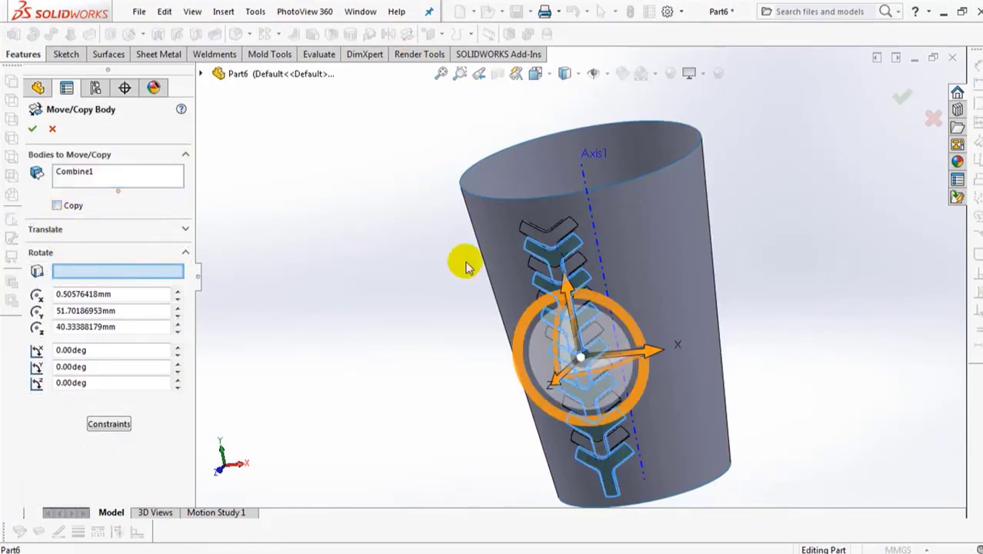
pyautogui.click(597, 245)
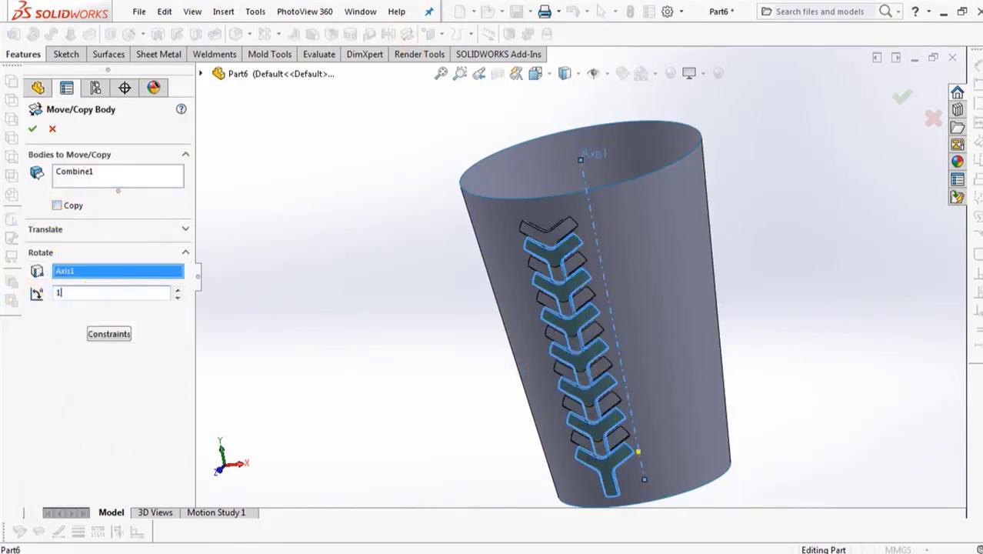
pyautogui.write('18')
pyautogui.press('Tab')
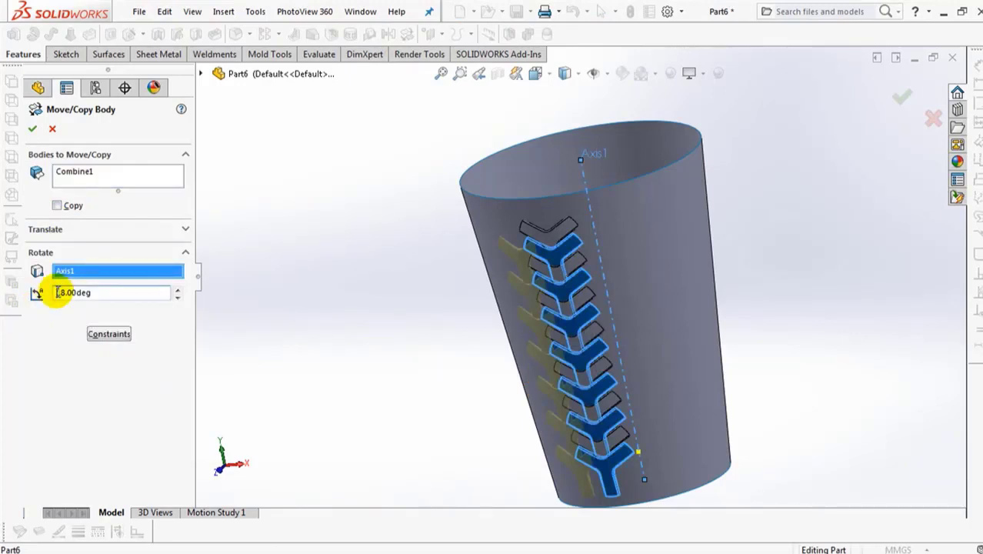
pyautogui.write('-')
pyautogui.press('Tab')
pyautogui.click(33, 129)
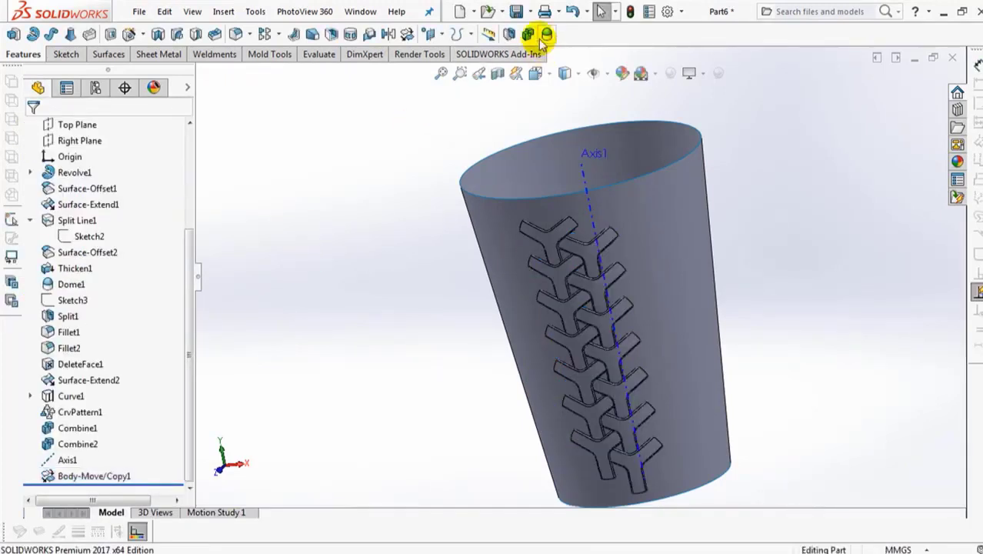
# Combine the two interlocking emblem columns into a single body using Add
pyautogui.click(546, 34)
pyautogui.click(539, 230)
pyautogui.click(606, 245)
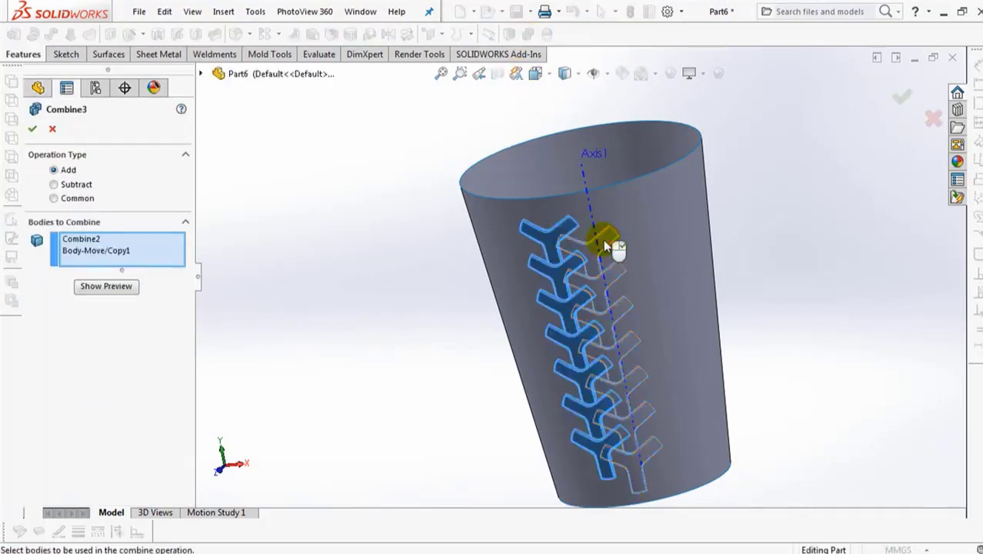
pyautogui.click(132, 291)
pyautogui.click(110, 289)
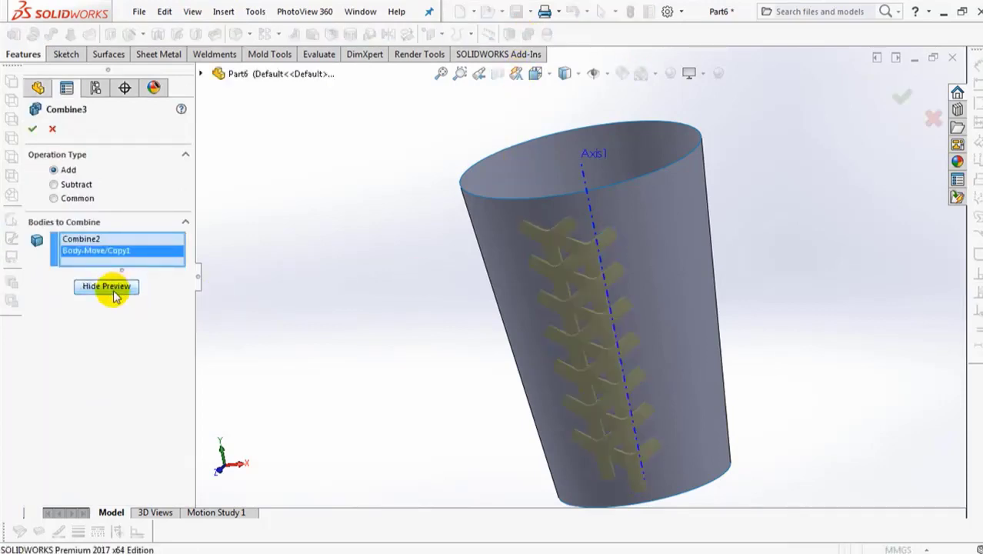
pyautogui.click(33, 131)
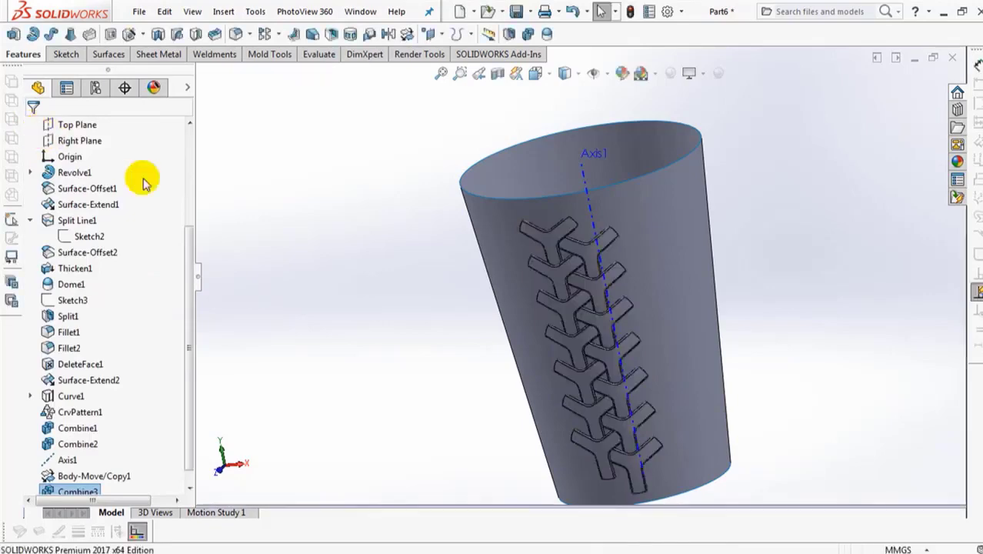
# Hide the conical cup-wall surface and show the revolved cup body
pyautogui.click(506, 220)
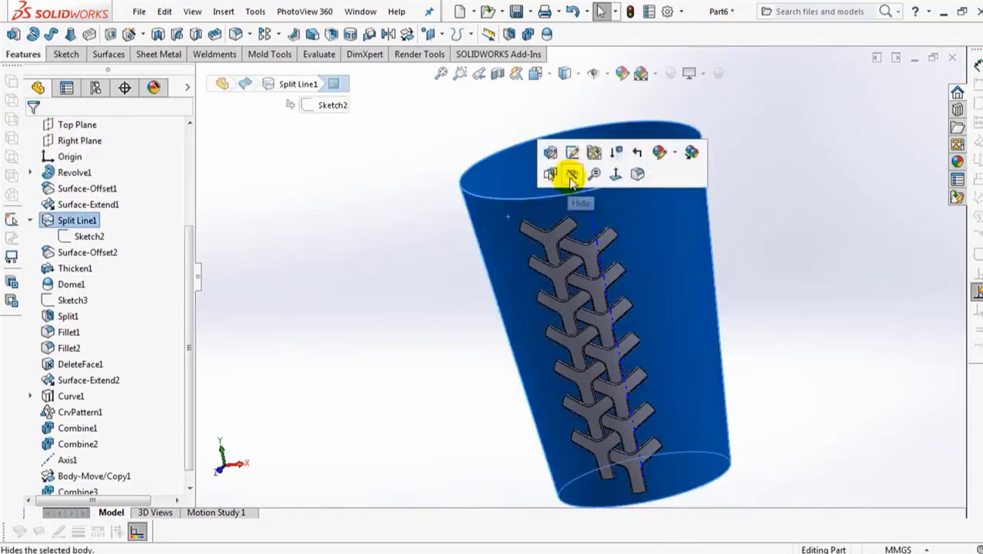
pyautogui.click(566, 174)
pyautogui.moveTo(192, 282); pyautogui.dragTo(226, 197)
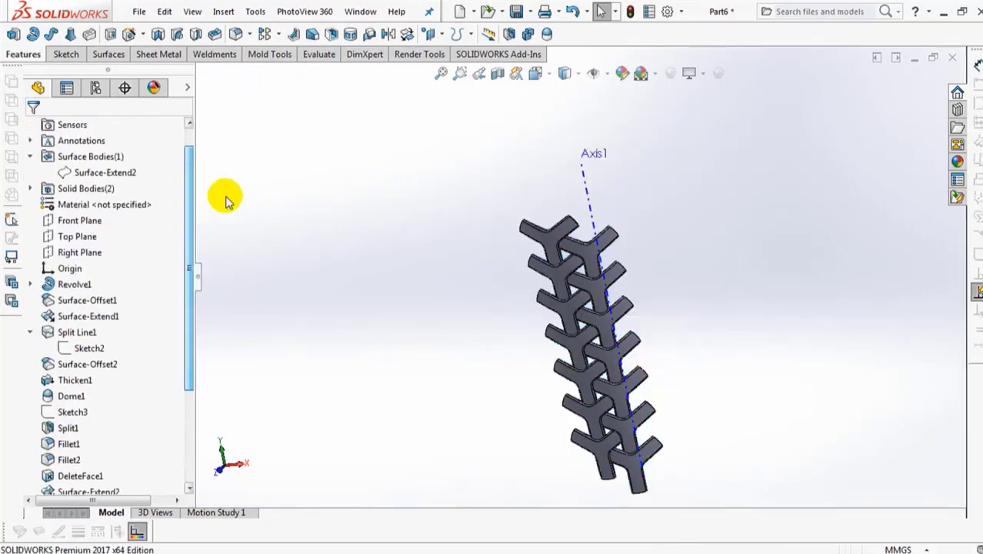
pyautogui.click(31, 188)
pyautogui.click(77, 203)
pyautogui.click(94, 190)
pyautogui.click(313, 221)
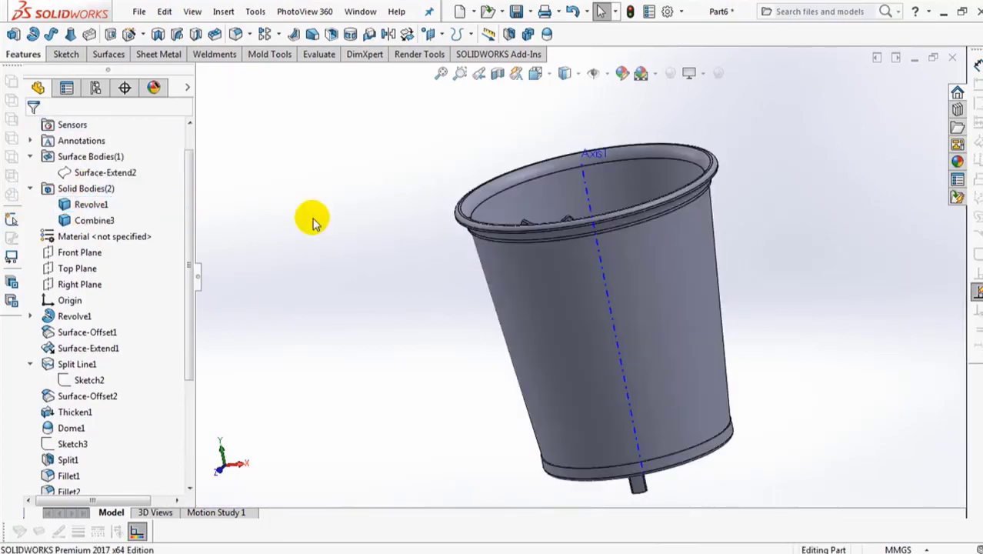
# Create a sketch on the Front Plane by converting the cup wall's circular edges below the rim and above the foot into lines
pyautogui.hotkey('ctrl', '1')
pyautogui.click(80, 253)
pyautogui.click(92, 232)
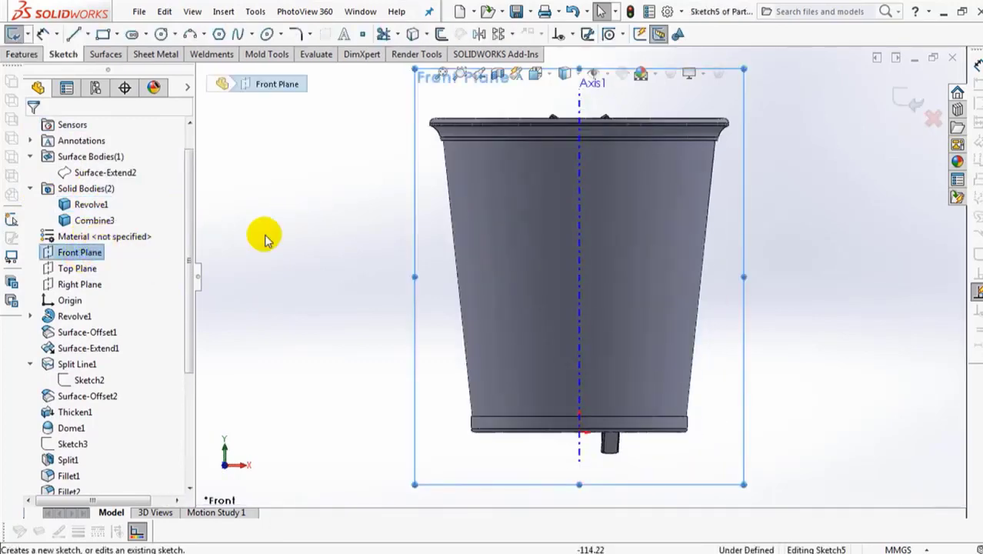
pyautogui.click(410, 33)
pyautogui.click(462, 141)
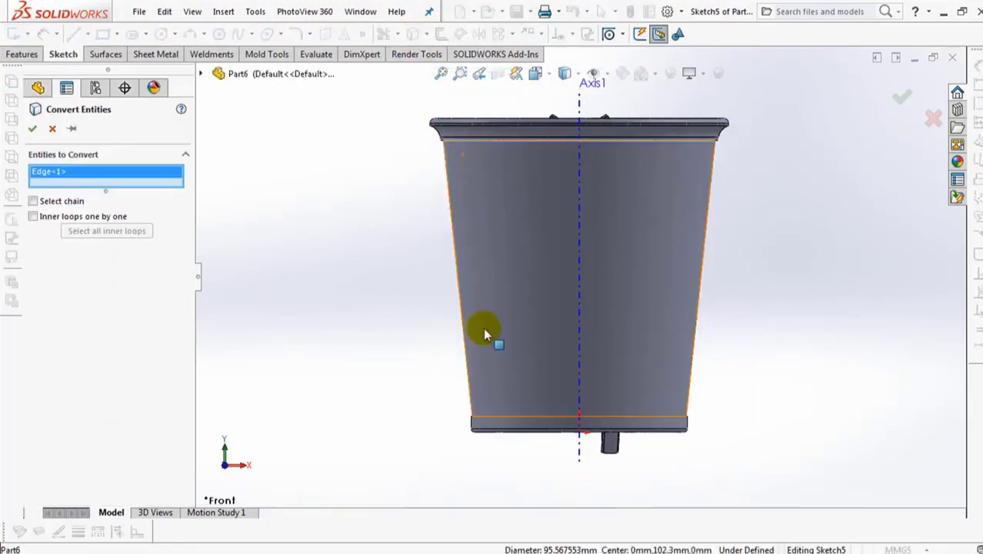
pyautogui.click(490, 422)
pyautogui.click(30, 129)
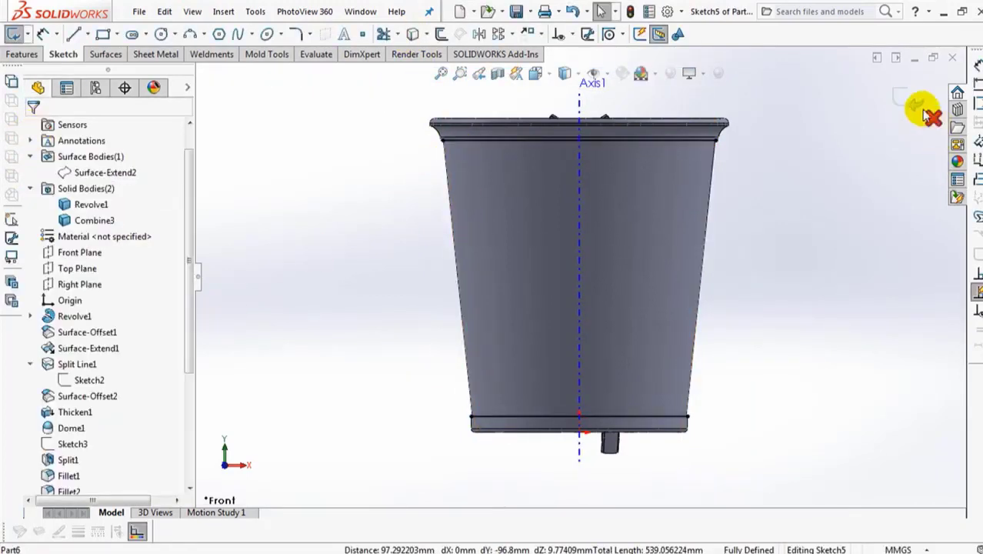
pyautogui.click(901, 95)
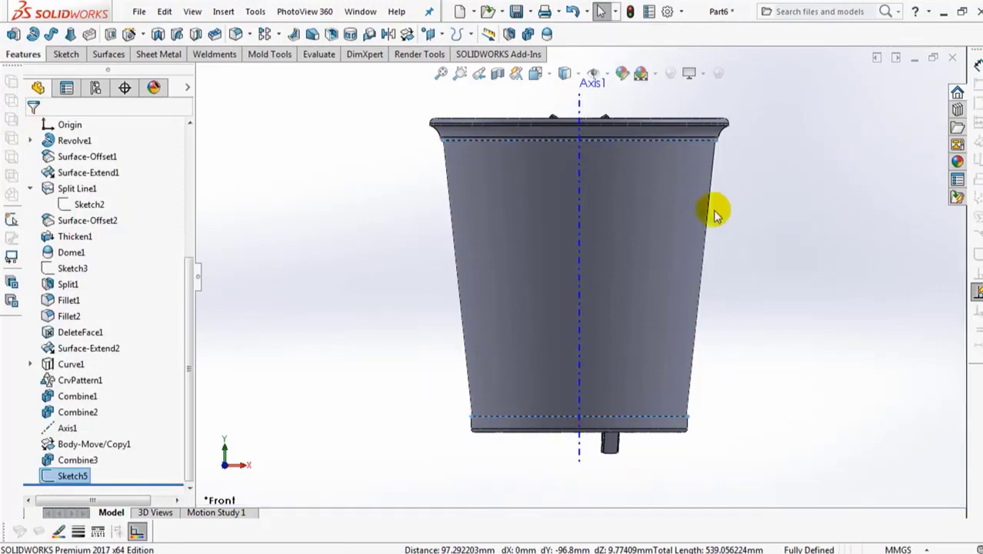
# Hide the revolved cup body and split the combined emblem column along the two sketched lines, consuming the pieces above and below them
pyautogui.click(713, 213)
pyautogui.click(726, 181)
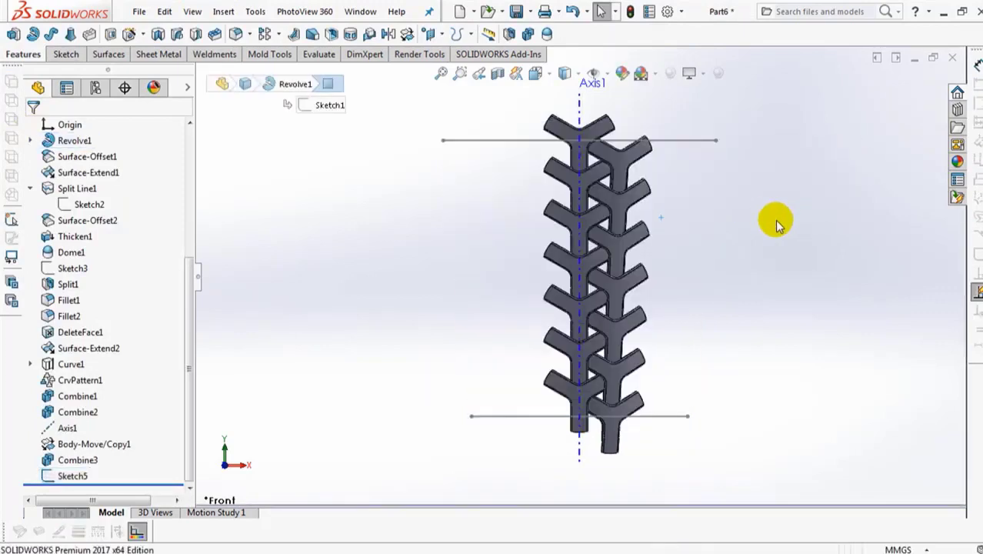
pyautogui.click(49, 476)
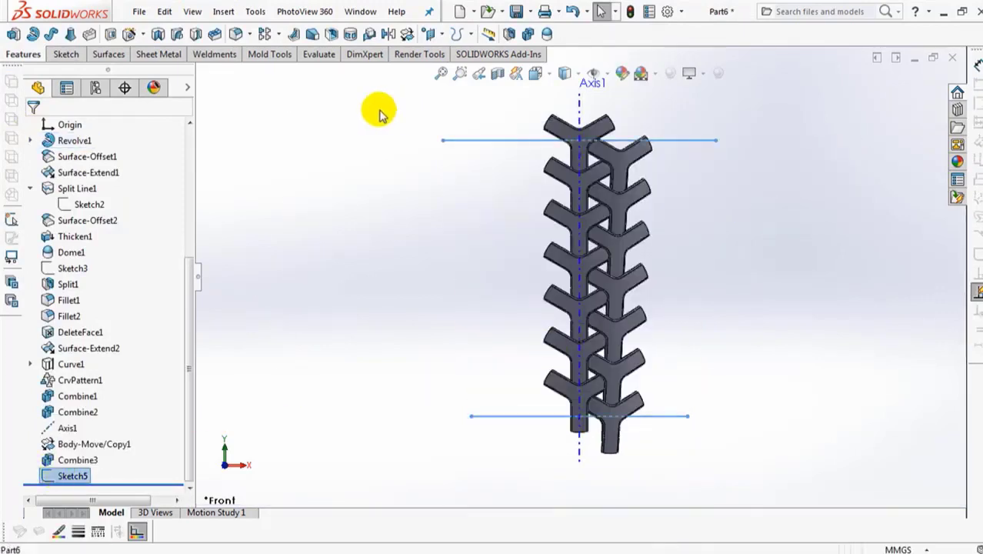
pyautogui.click(510, 34)
pyautogui.click(610, 250)
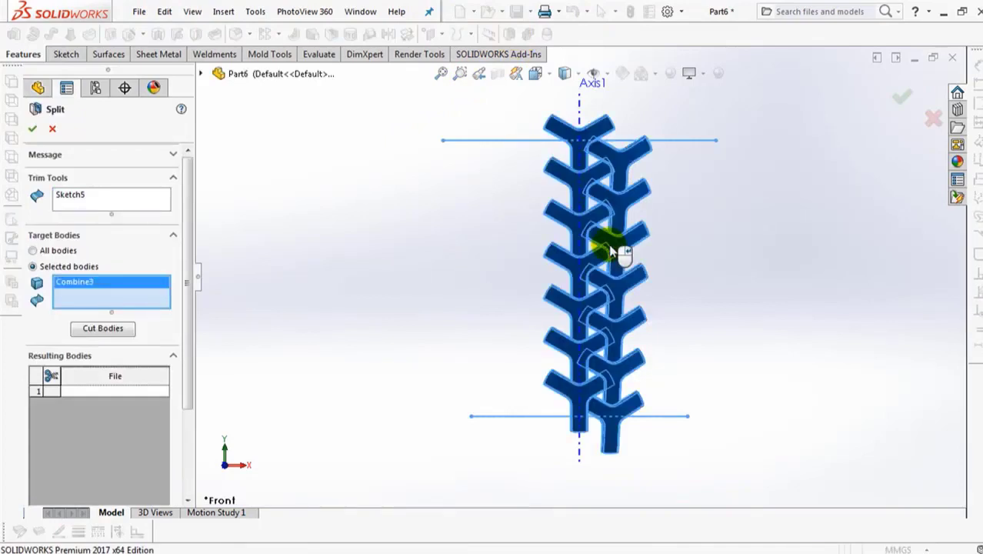
pyautogui.click(103, 328)
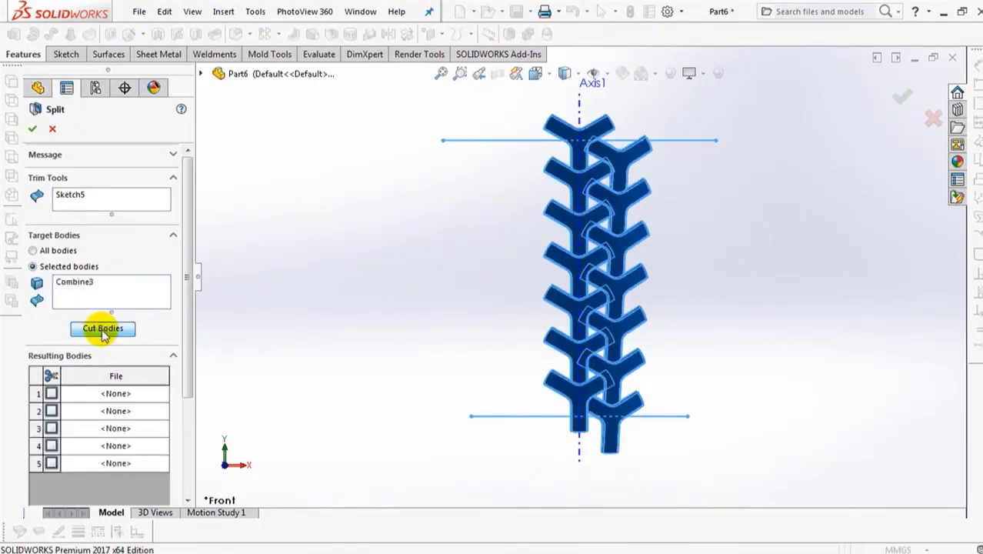
pyautogui.click(51, 411)
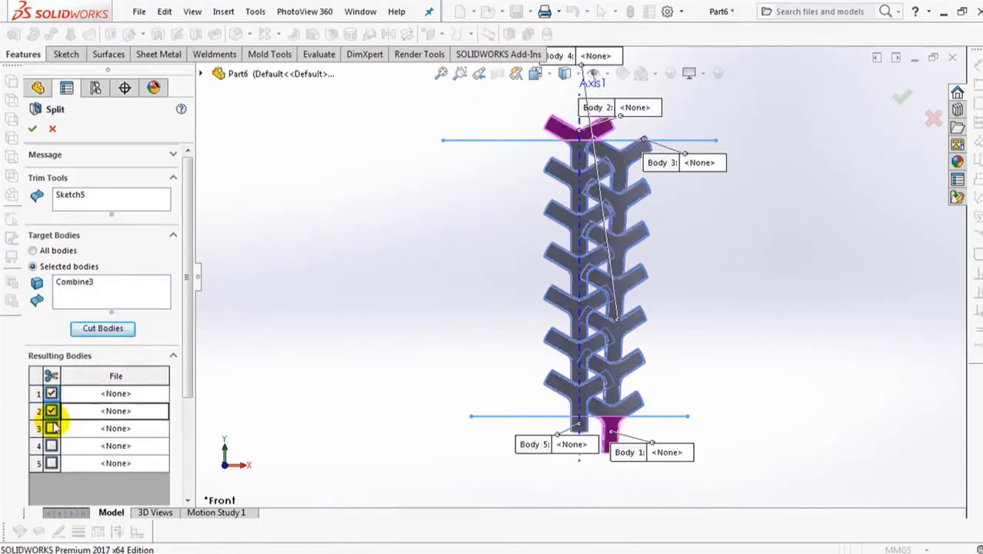
pyautogui.click(51, 445)
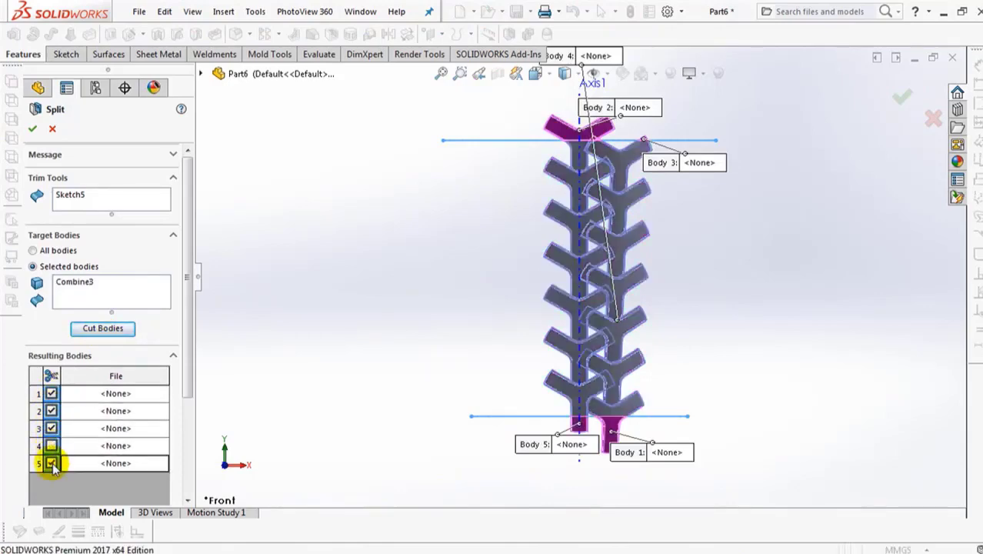
pyautogui.scroll(-3, 187, 417)
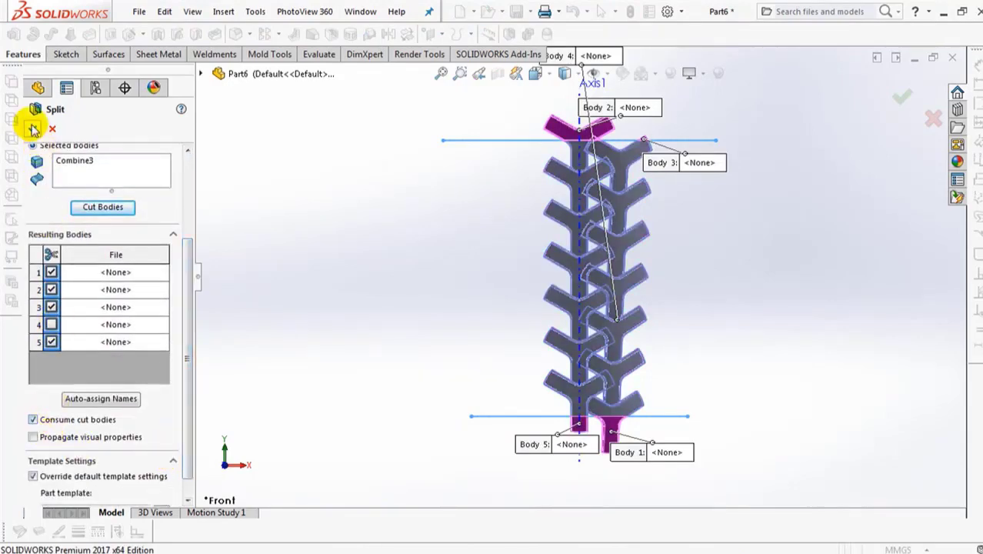
pyautogui.click(34, 129)
# Circular-pattern the trimmed emblem column body about the cup axis with 10 equally spaced instances over 360 degrees
pyautogui.moveTo(340, 329); pyautogui.dragTo(458, 378, button='middle')
pyautogui.keyDown('shift'); pyautogui.moveTo(604, 359); pyautogui.dragTo(566, 224, button='middle'); pyautogui.keyUp('shift')
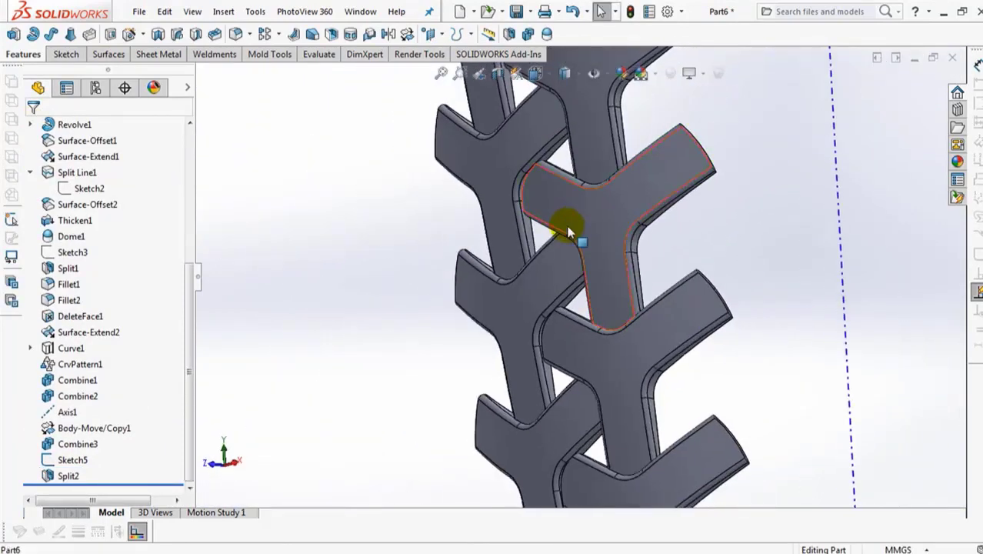
pyautogui.hotkey('ctrl', '7')
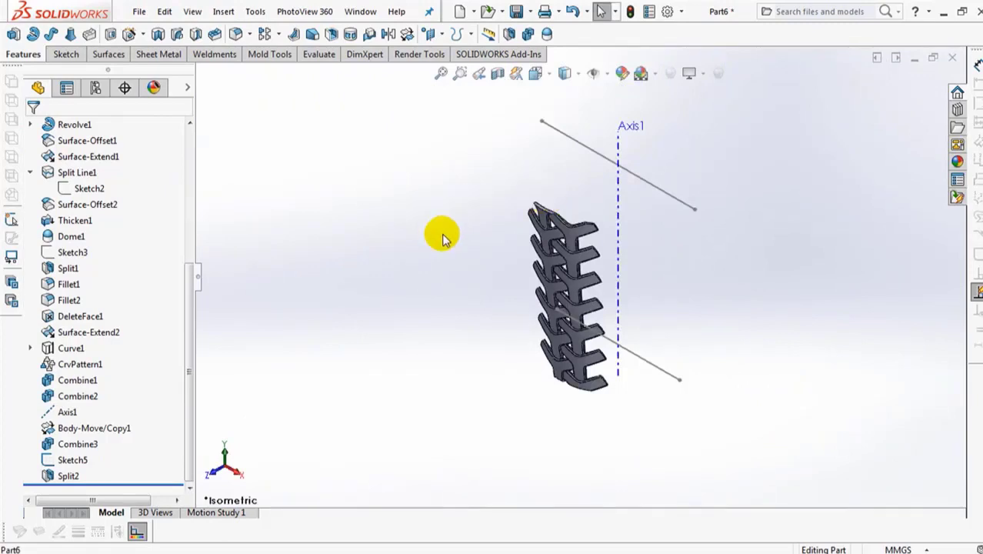
pyautogui.moveTo(450, 320); pyautogui.dragTo(455, 286, button='middle')
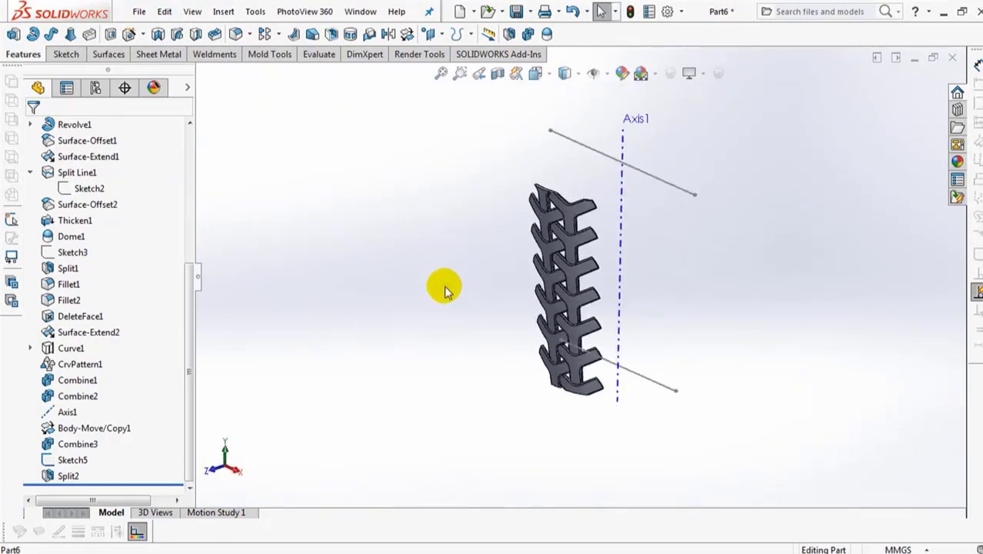
pyautogui.click(279, 35)
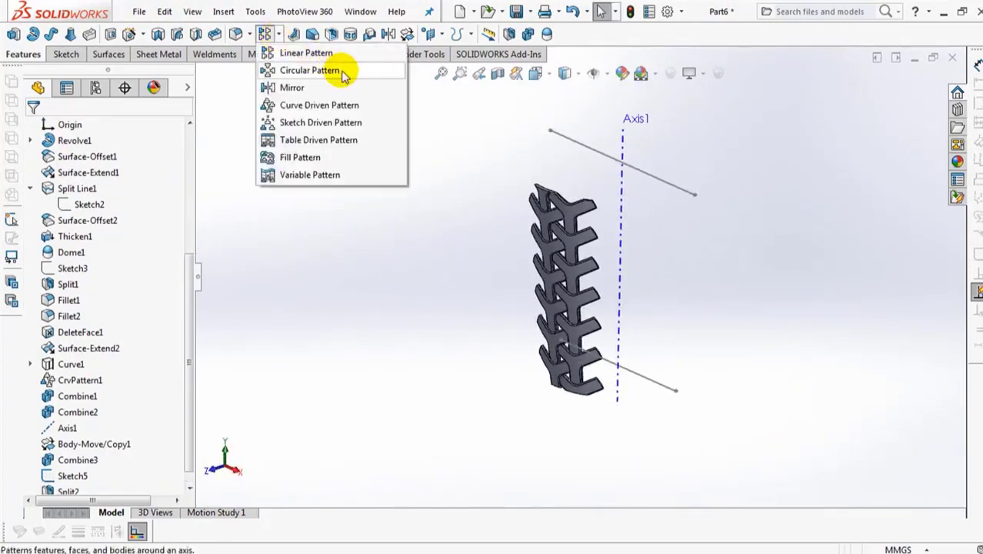
pyautogui.click(323, 68)
pyautogui.click(83, 175)
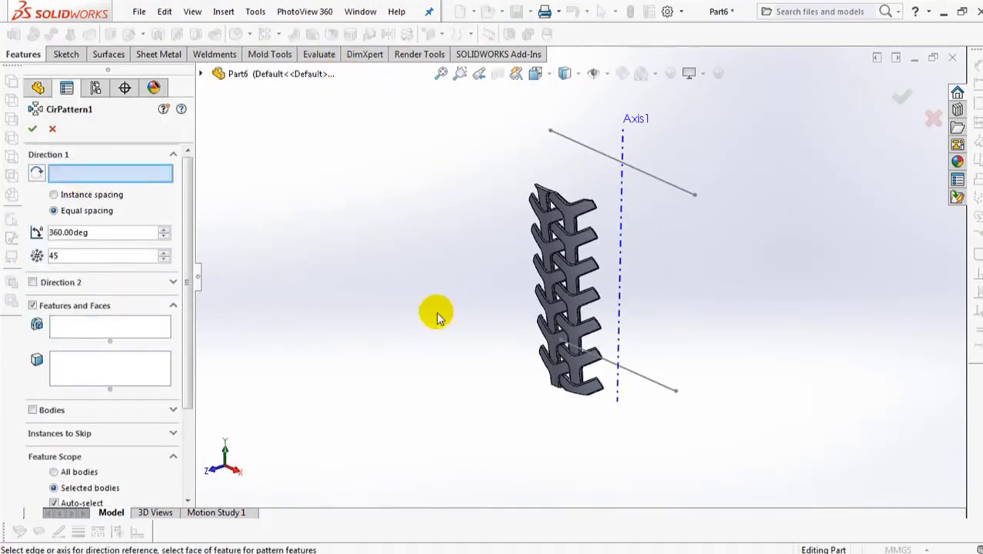
pyautogui.click(621, 256)
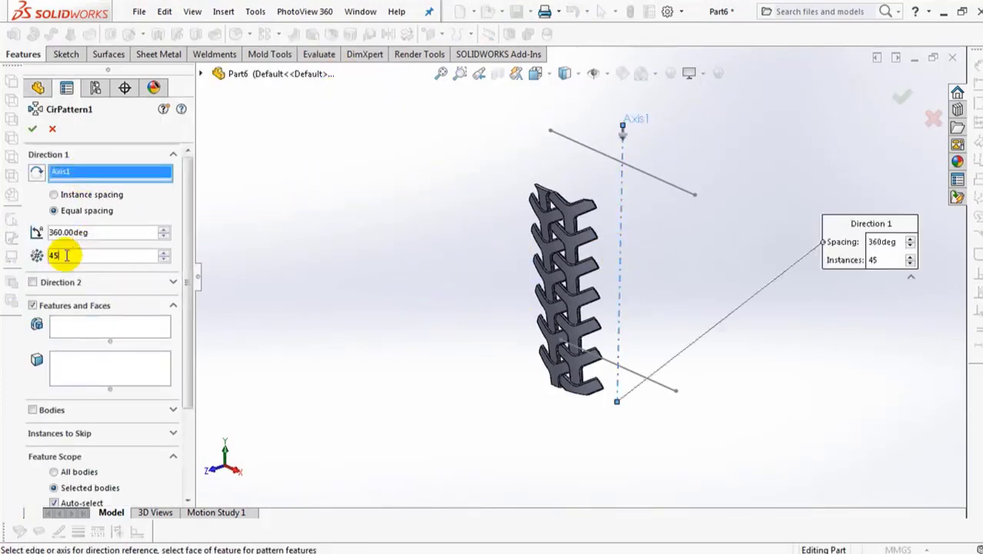
pyautogui.write('10')
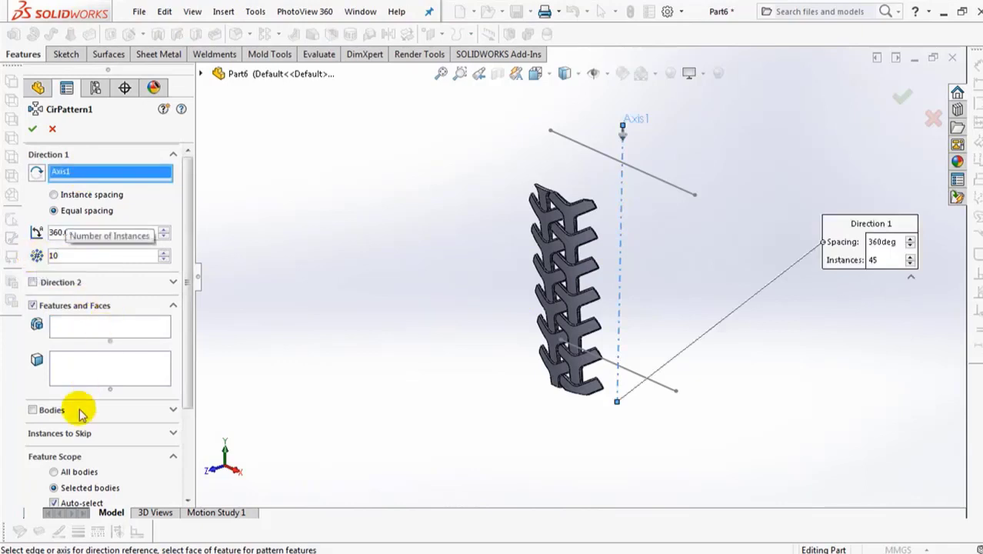
pyautogui.click(32, 410)
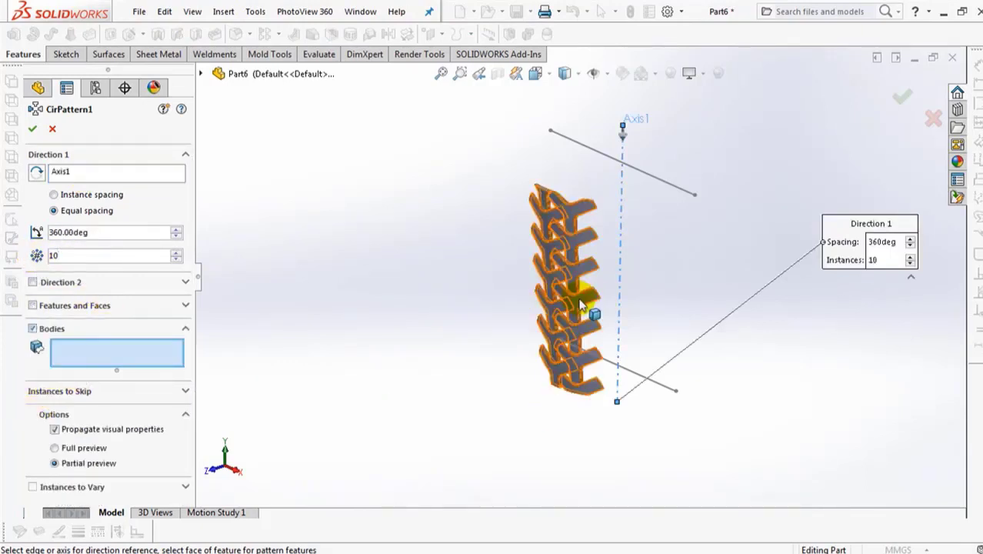
pyautogui.click(581, 305)
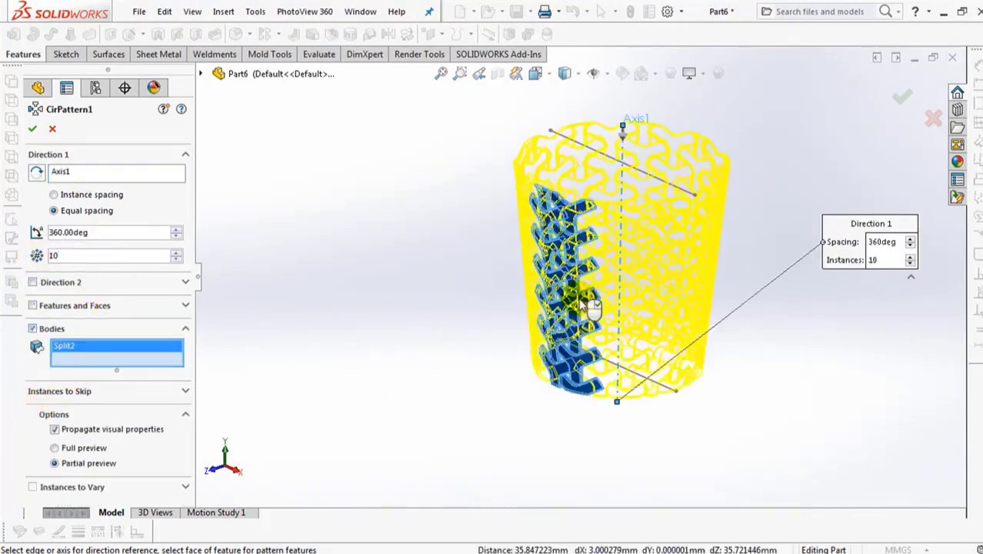
pyautogui.click(32, 127)
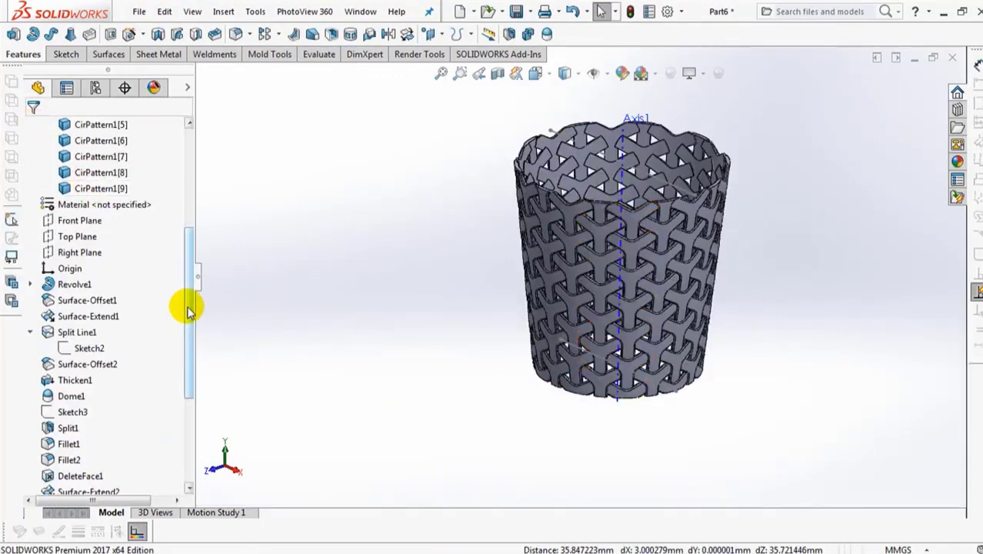
# Combine the trimmed emblem column and all its circular pattern copies into one body using Add
pyautogui.moveTo(188, 307); pyautogui.dragTo(198, 254)
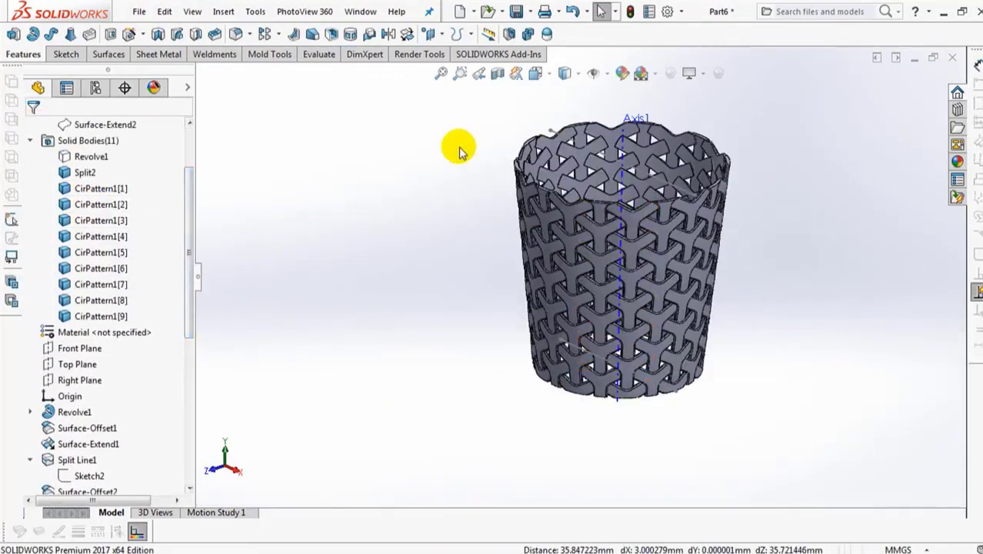
pyautogui.click(528, 35)
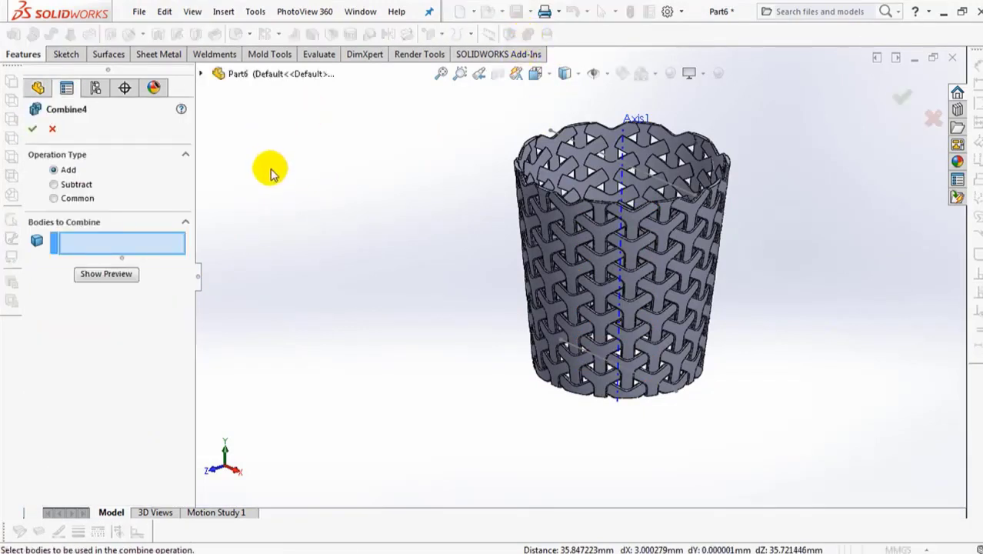
pyautogui.click(200, 73)
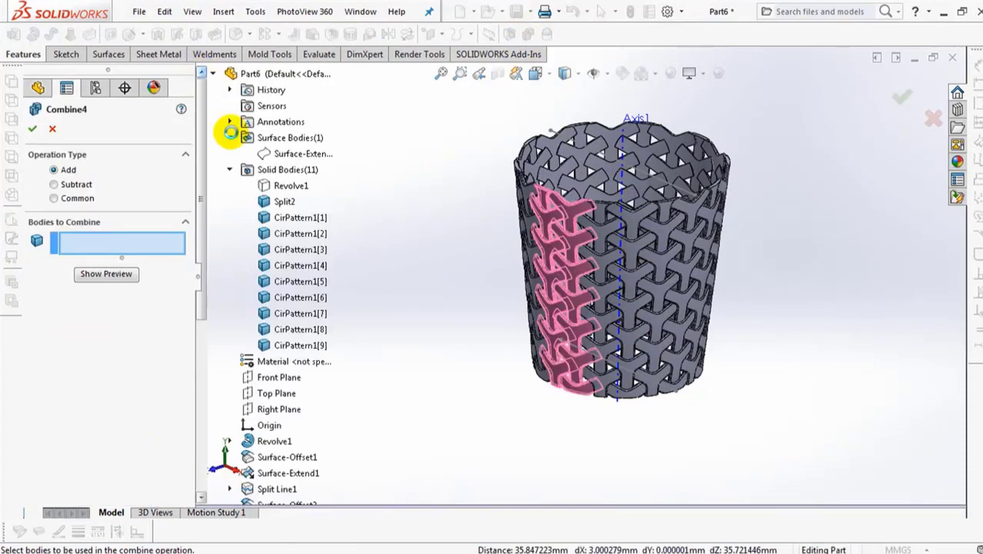
pyautogui.click(283, 201)
pyautogui.keyDown('shift'); pyautogui.click(292, 345); pyautogui.keyUp('shift')
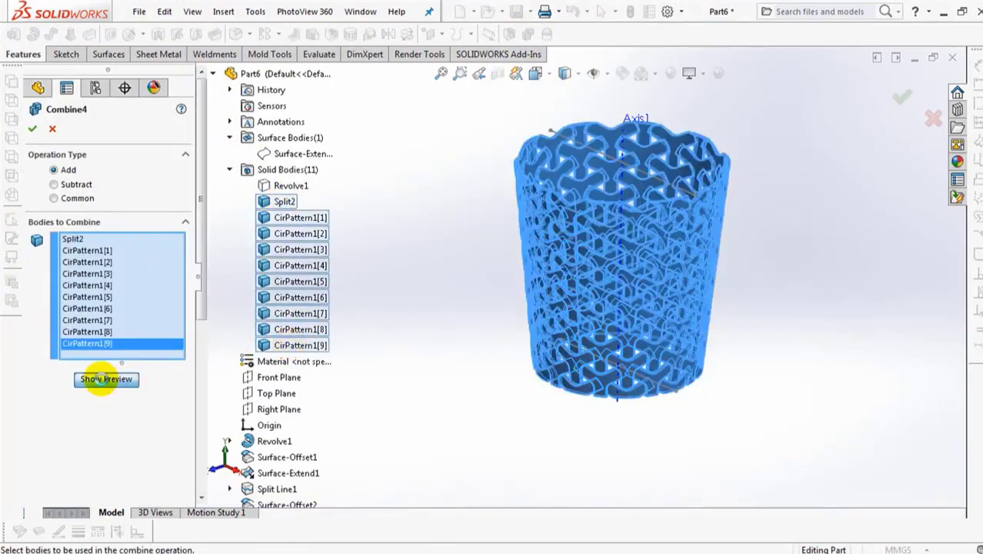
pyautogui.click(106, 379)
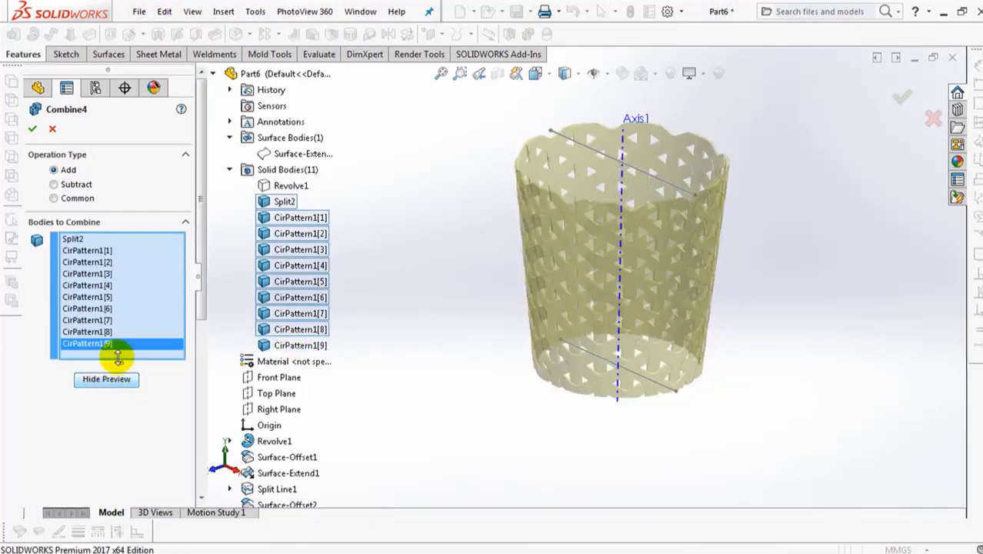
pyautogui.click(29, 129)
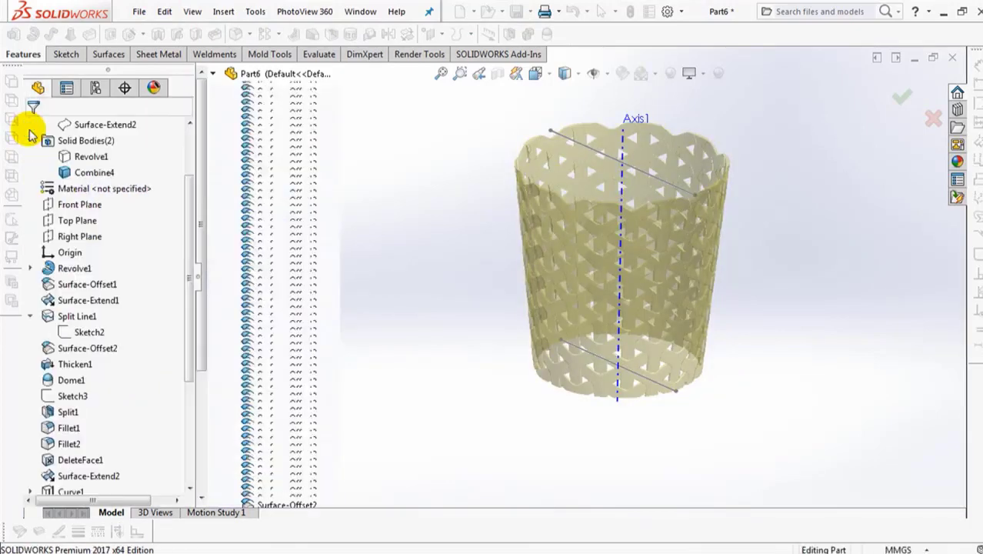
# Show the extended conical cup-wall surface inside the combined emblem texture
pyautogui.moveTo(397, 224); pyautogui.dragTo(400, 273, button='middle')
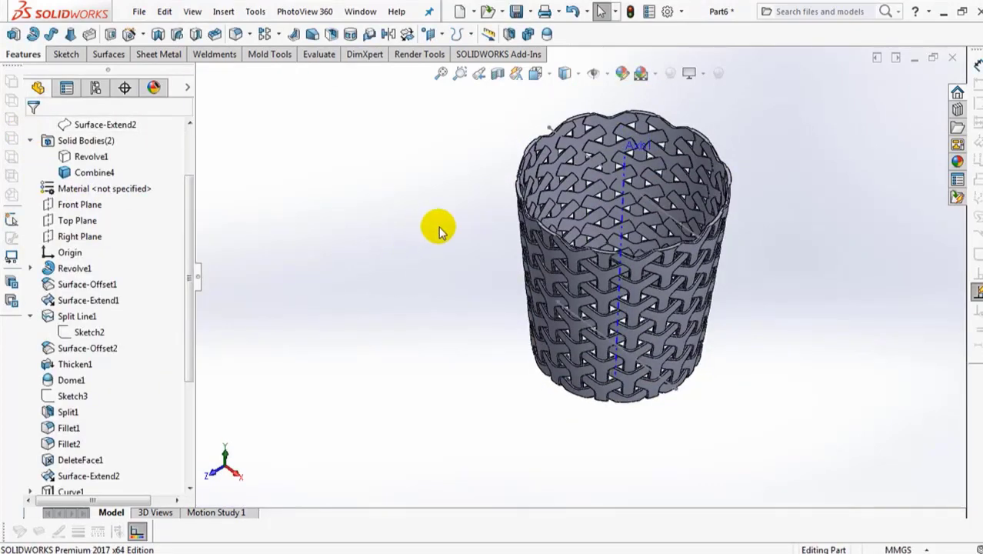
pyautogui.scroll(-5, 463, 202)
pyautogui.press('f')
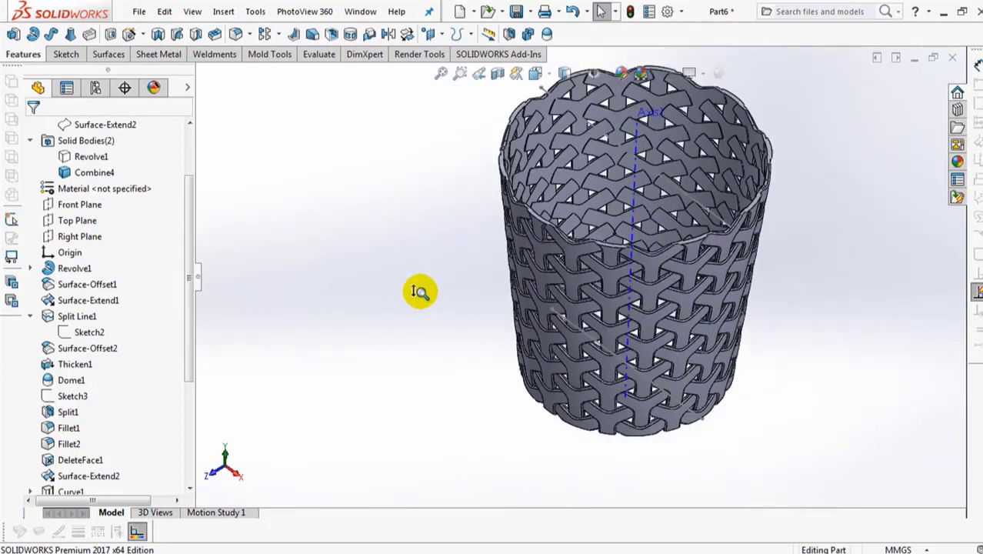
pyautogui.click(89, 125)
pyautogui.click(354, 226)
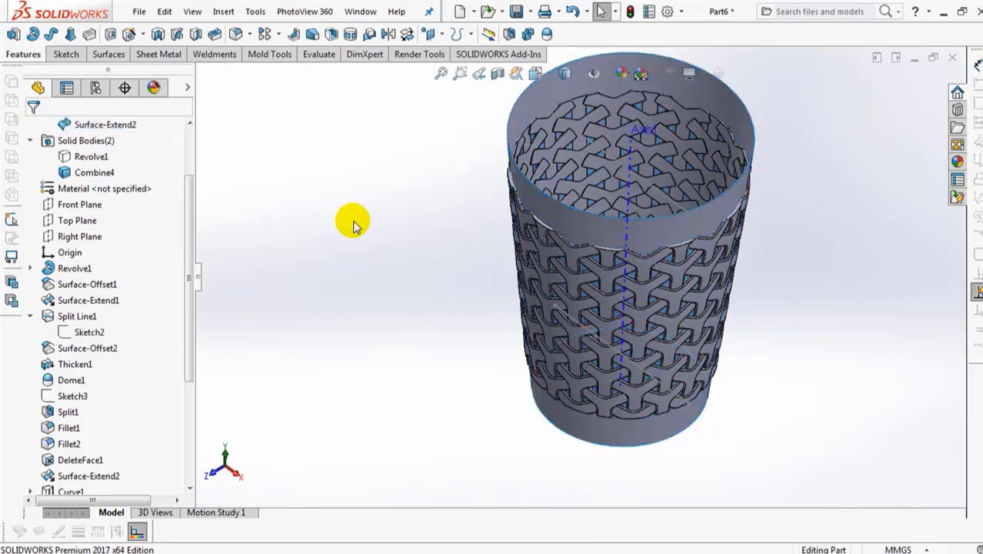
# Split the combined emblem texture with the extended conical surface, consuming the portion inside the surface
pyautogui.click(508, 33)
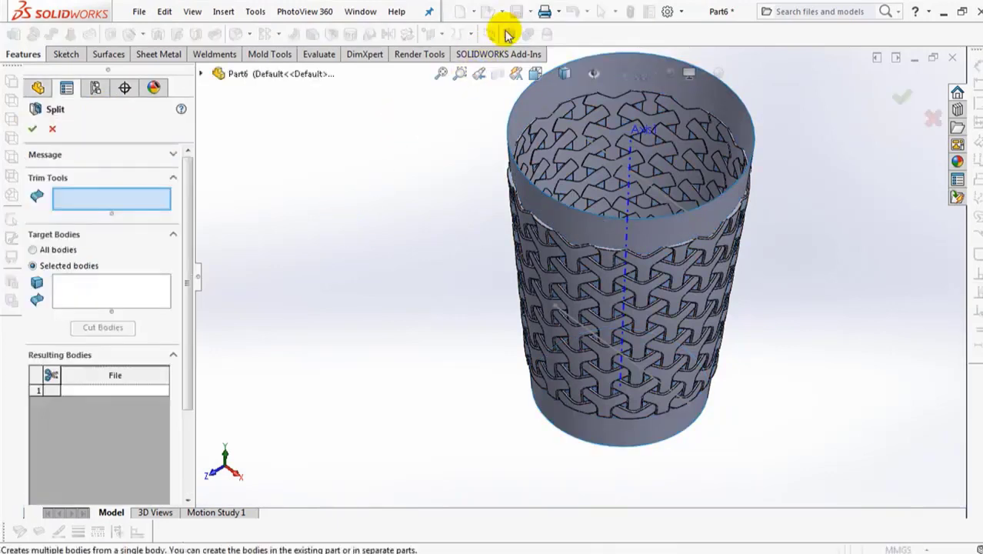
pyautogui.click(524, 113)
pyautogui.click(70, 298)
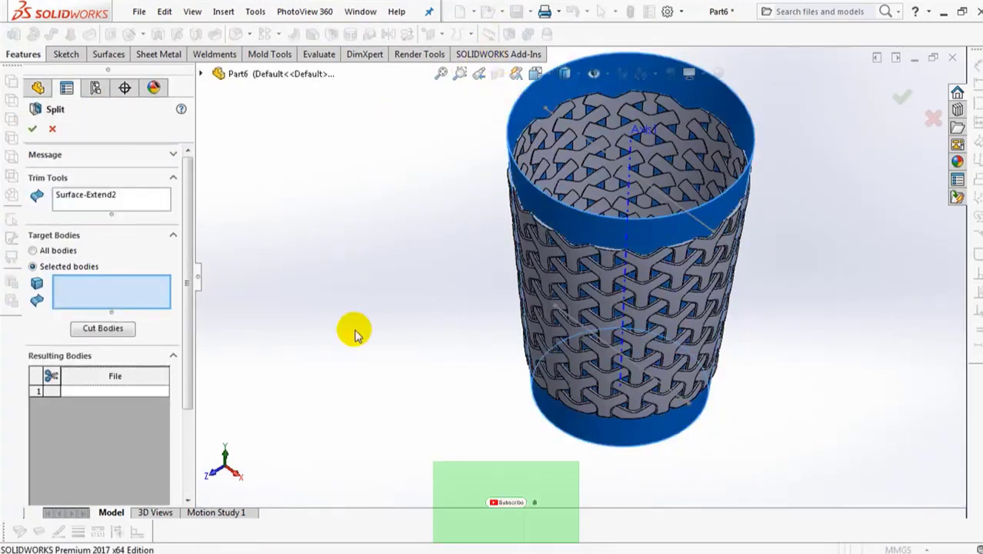
pyautogui.click(574, 285)
pyautogui.click(100, 329)
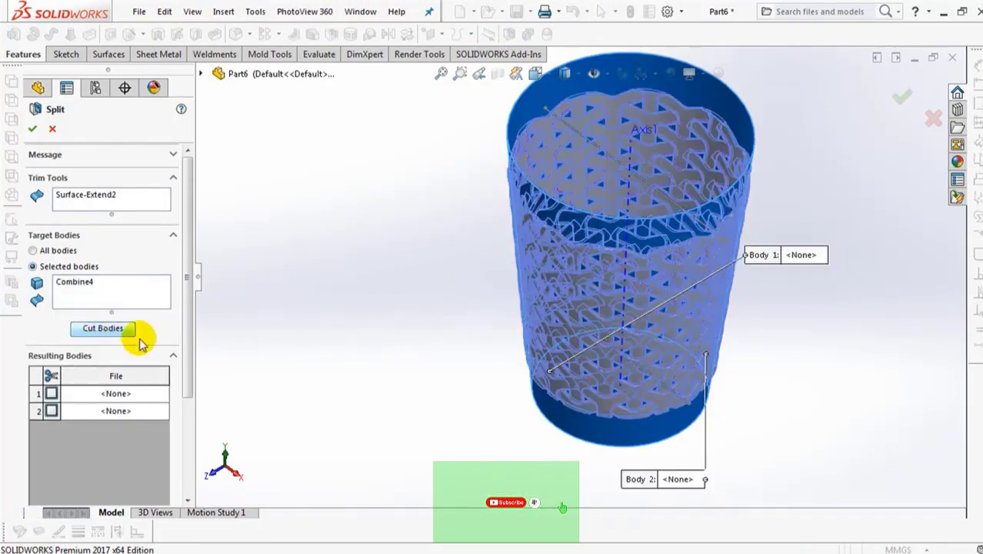
pyautogui.click(50, 393)
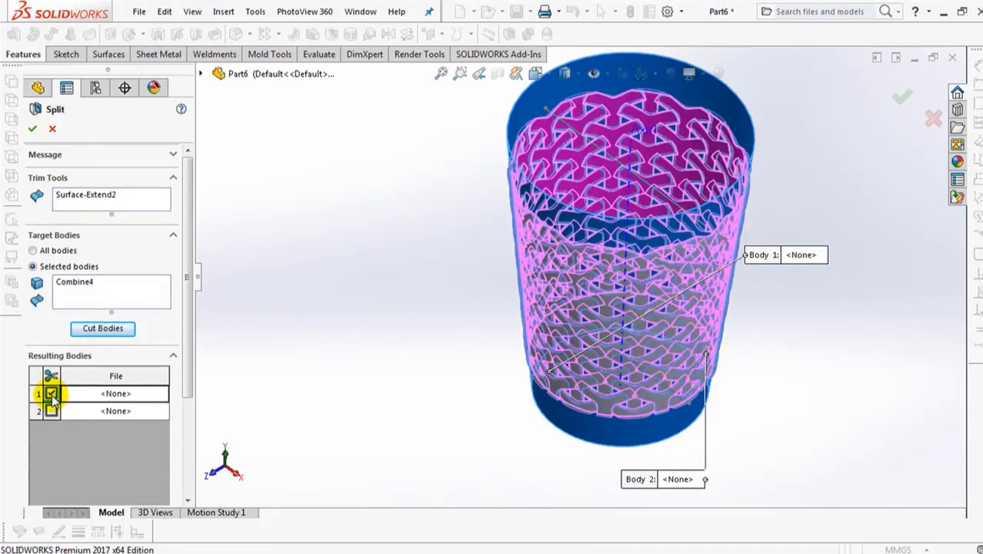
pyautogui.moveTo(189, 374); pyautogui.dragTo(189, 429)
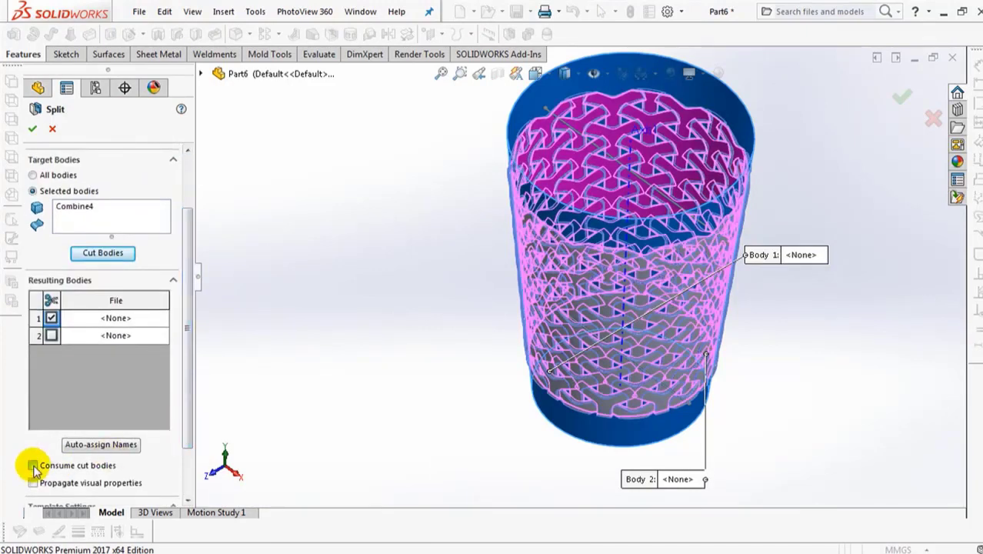
pyautogui.click(33, 131)
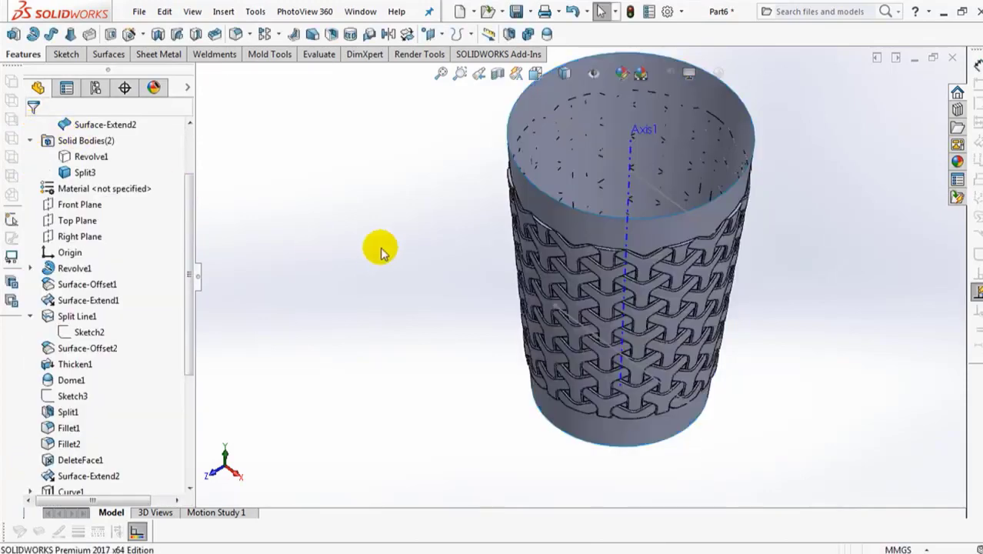
# Hide the extended conical surface so that only the trimmed emblem texture is displayed
pyautogui.click(526, 119)
pyautogui.click(589, 70)
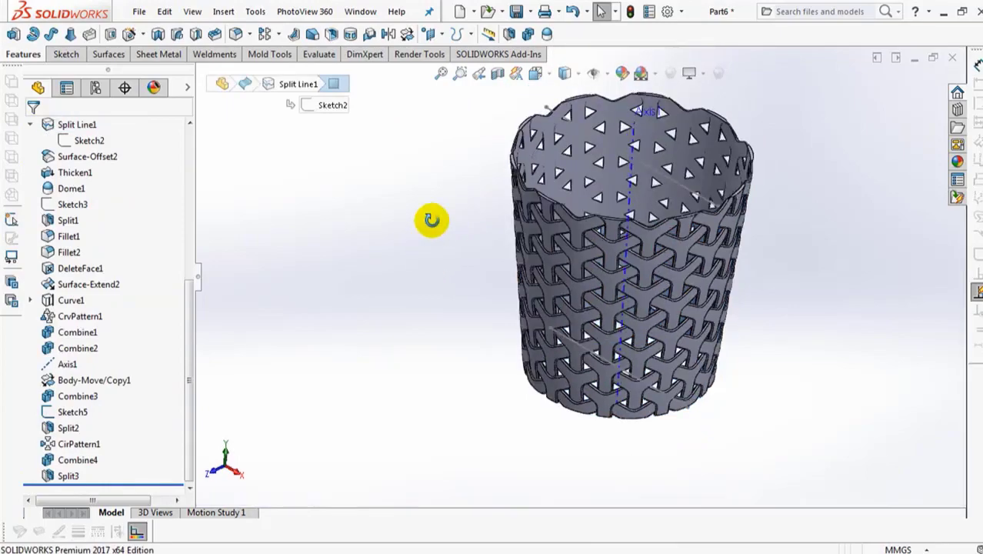
pyautogui.moveTo(432, 221); pyautogui.dragTo(422, 292, button='middle')
pyautogui.scroll(-5, 620, 103)
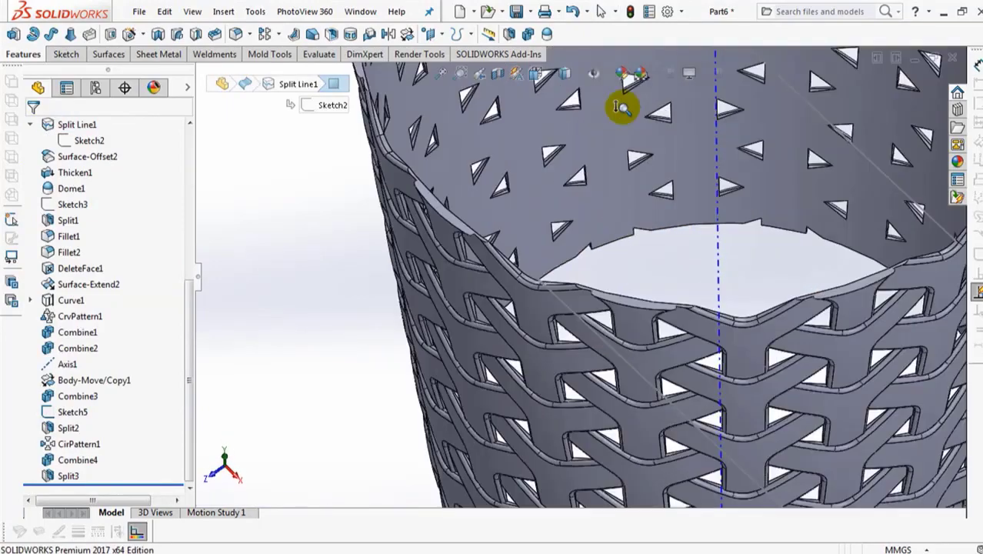
pyautogui.scroll(5, 608, 191)
pyautogui.moveTo(564, 279); pyautogui.dragTo(582, 257, button='middle')
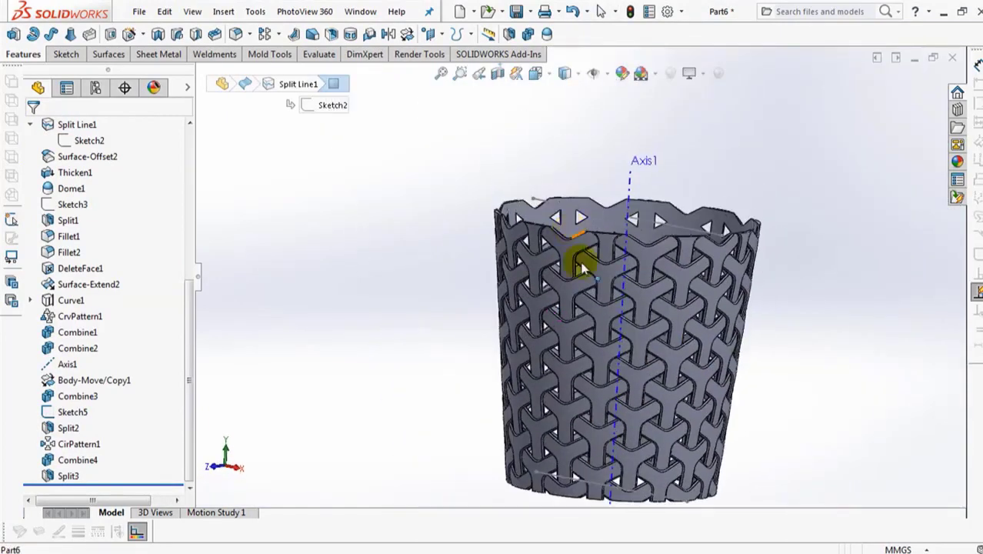
# Hide the trimmed emblem texture body and show the original revolved cup body
pyautogui.click(566, 285)
pyautogui.click(624, 248)
pyautogui.moveTo(187, 348); pyautogui.dragTo(209, 149)
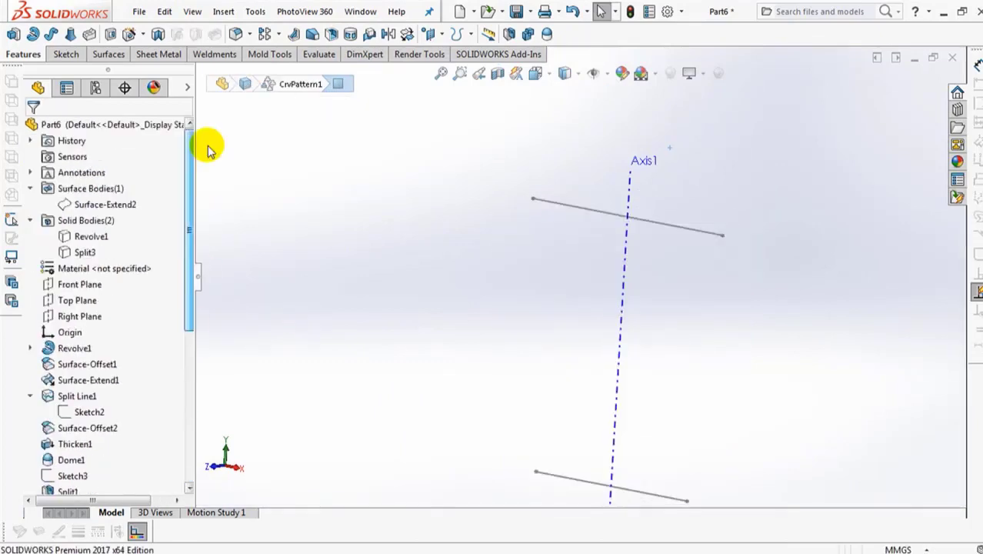
pyautogui.click(90, 235)
pyautogui.click(320, 244)
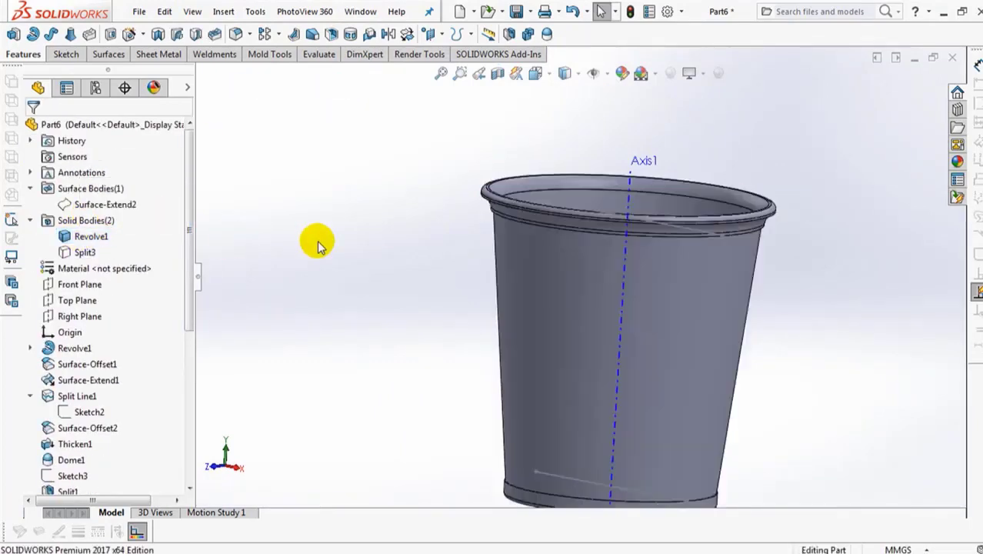
# Split the revolved cup body with the two-line sketch Sketch5, consuming the middle wall between the rim and the base
pyautogui.hotkey('ctrl', '1')
pyautogui.moveTo(191, 346); pyautogui.dragTo(191, 461)
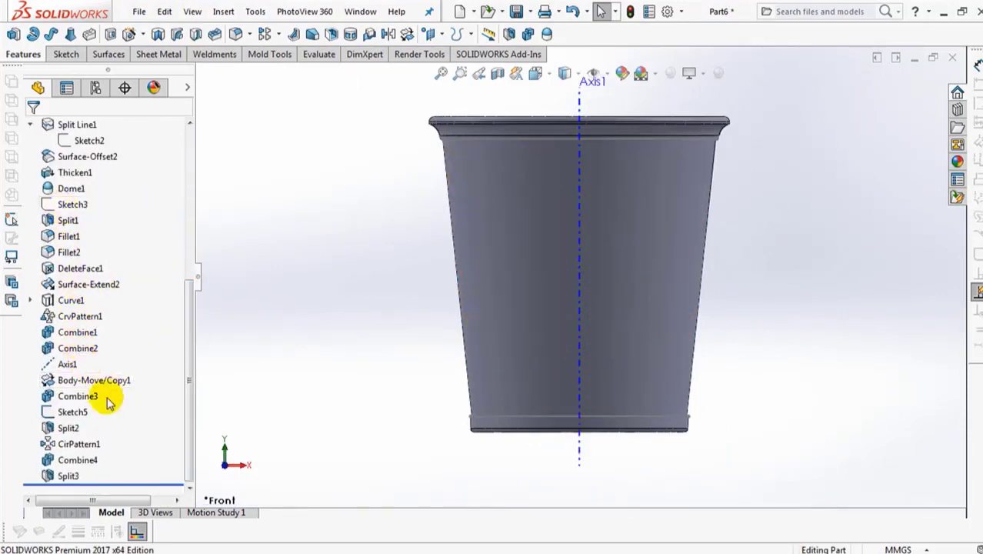
pyautogui.click(70, 412)
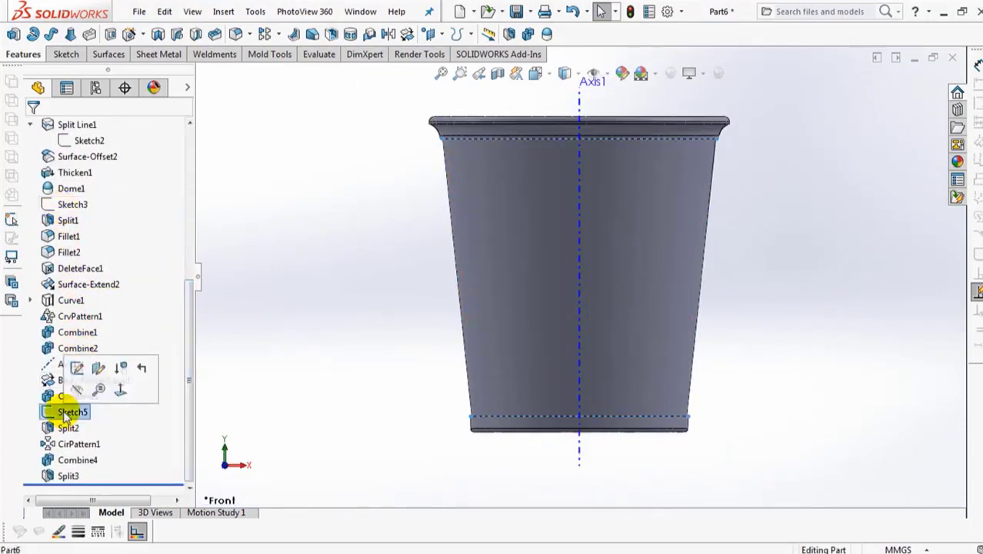
pyautogui.click(510, 35)
pyautogui.click(99, 288)
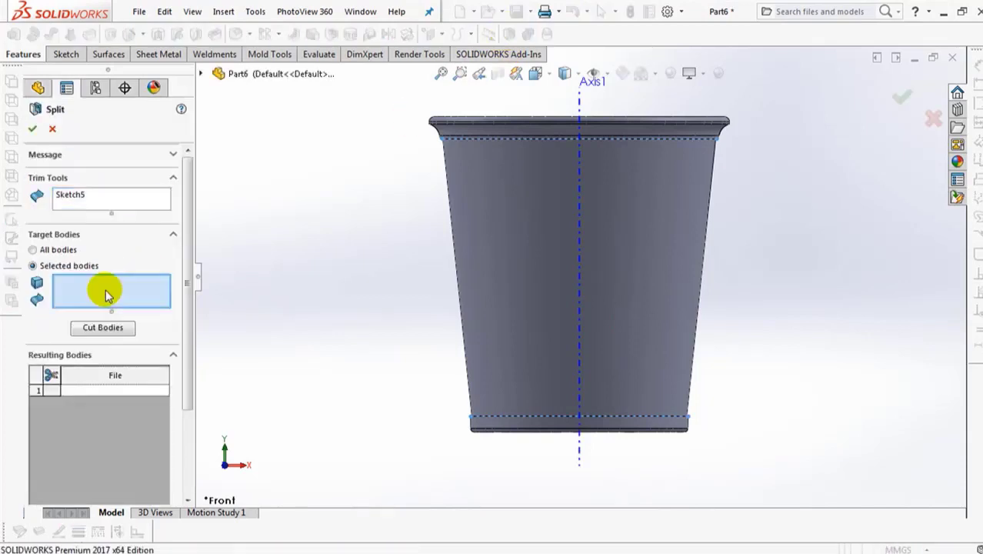
pyautogui.click(503, 281)
pyautogui.click(106, 329)
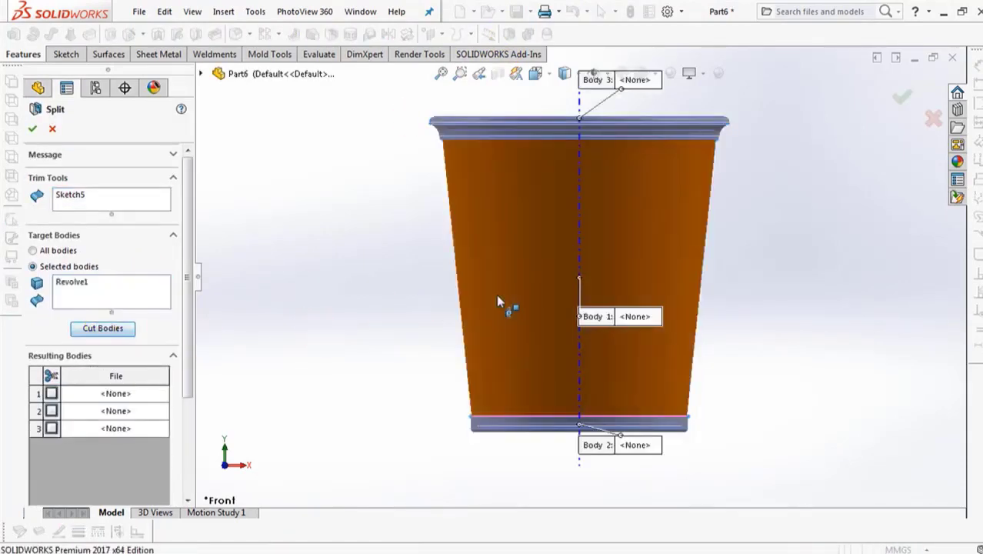
pyautogui.moveTo(193, 306); pyautogui.dragTo(190, 402)
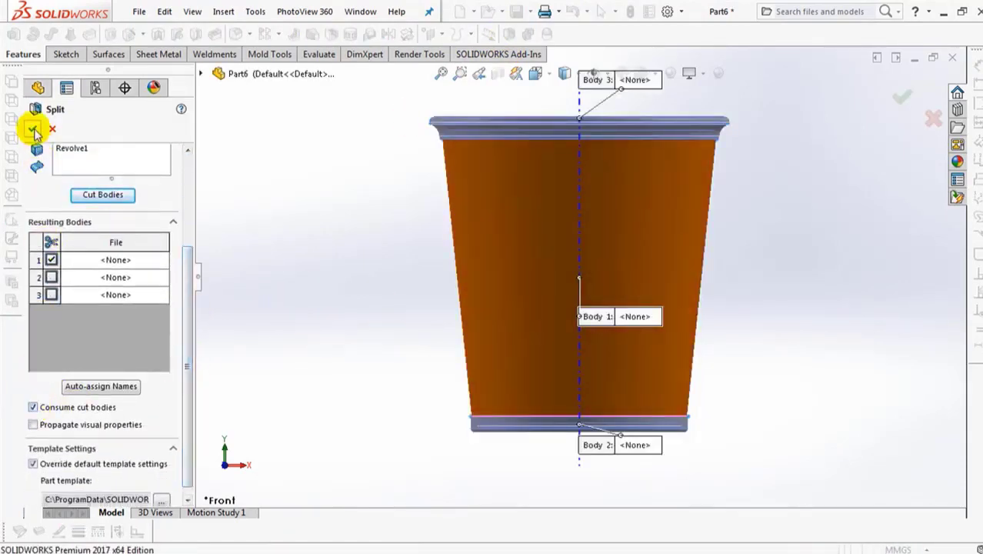
pyautogui.click(33, 129)
# Show the trimmed emblem texture body between the remaining rim and base
pyautogui.moveTo(190, 303); pyautogui.dragTo(171, 193)
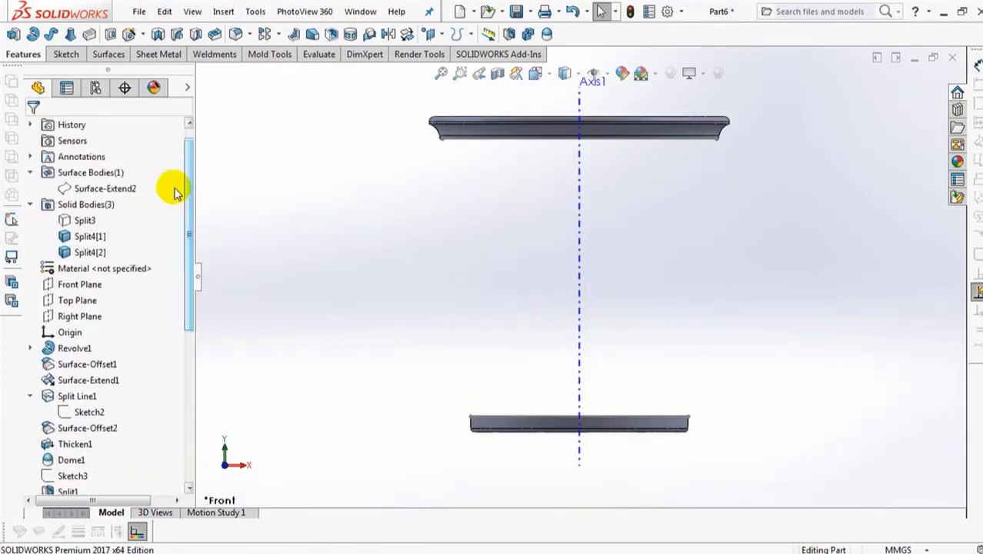
pyautogui.click(78, 220)
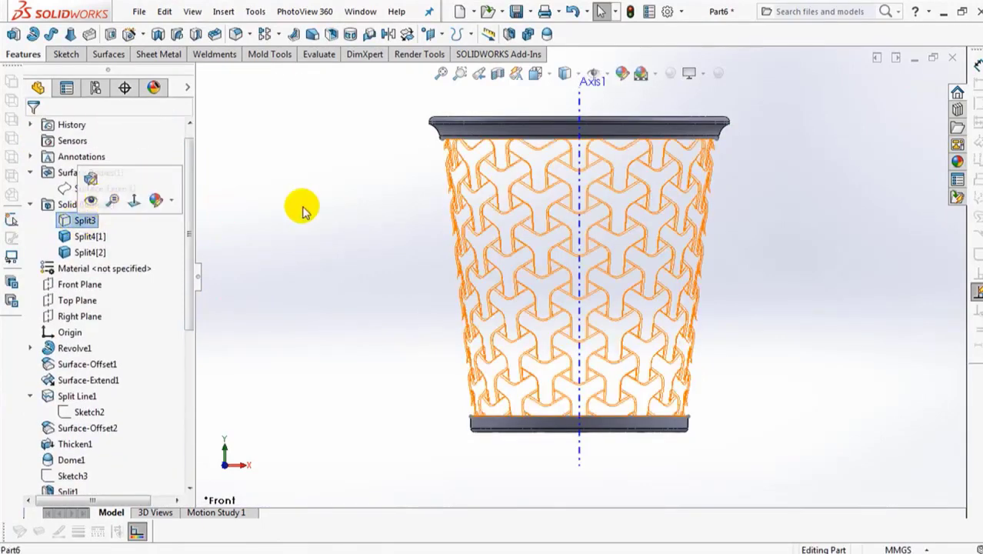
pyautogui.click(369, 234)
pyautogui.moveTo(371, 235); pyautogui.dragTo(366, 267, button='middle')
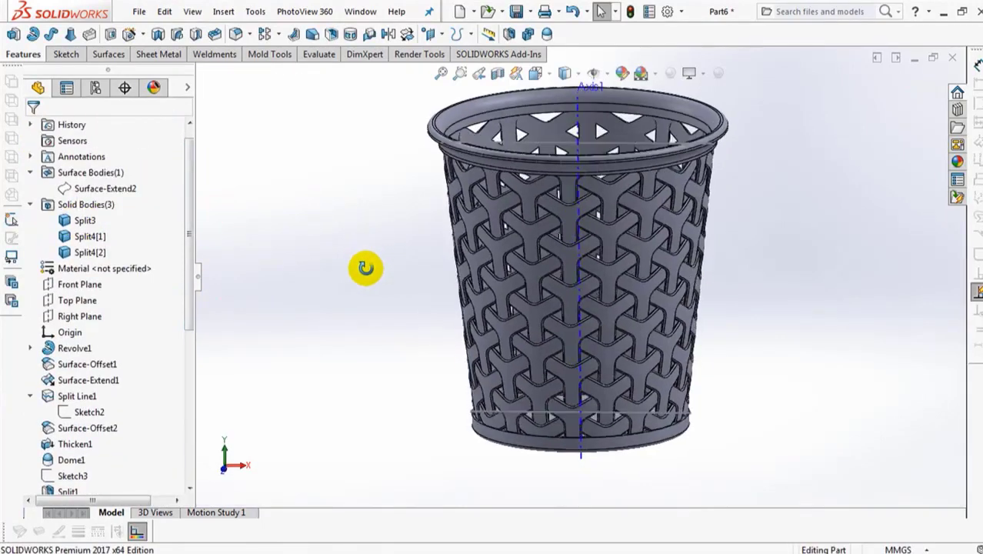
# Combine the rim, the emblem texture and the base into one solid body using Add
pyautogui.click(529, 35)
pyautogui.click(472, 174)
pyautogui.click(469, 190)
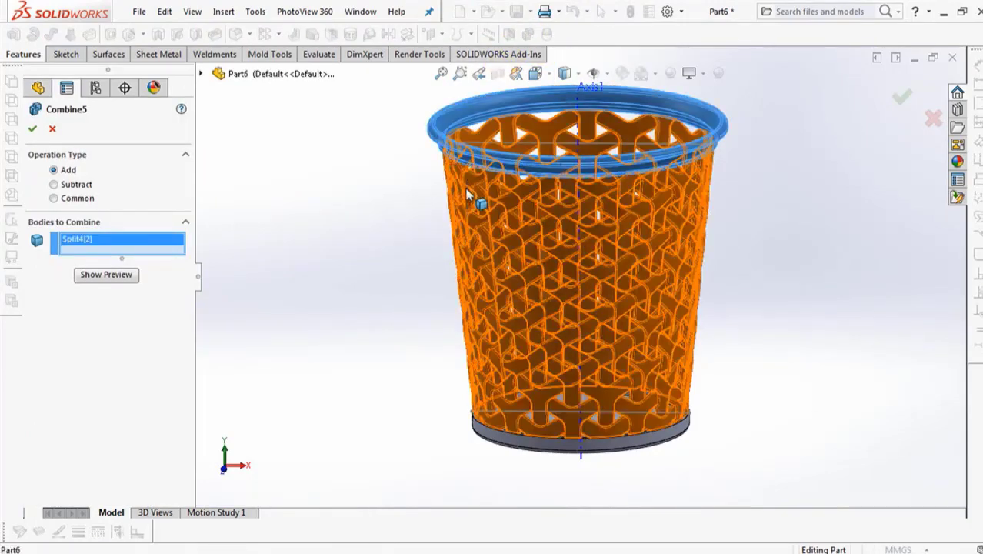
pyautogui.click(494, 437)
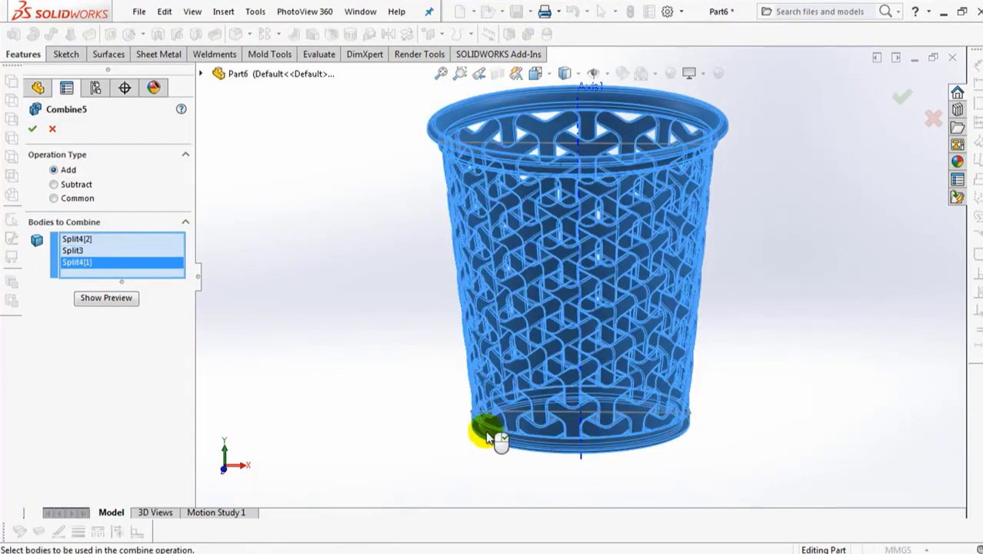
pyautogui.click(100, 300)
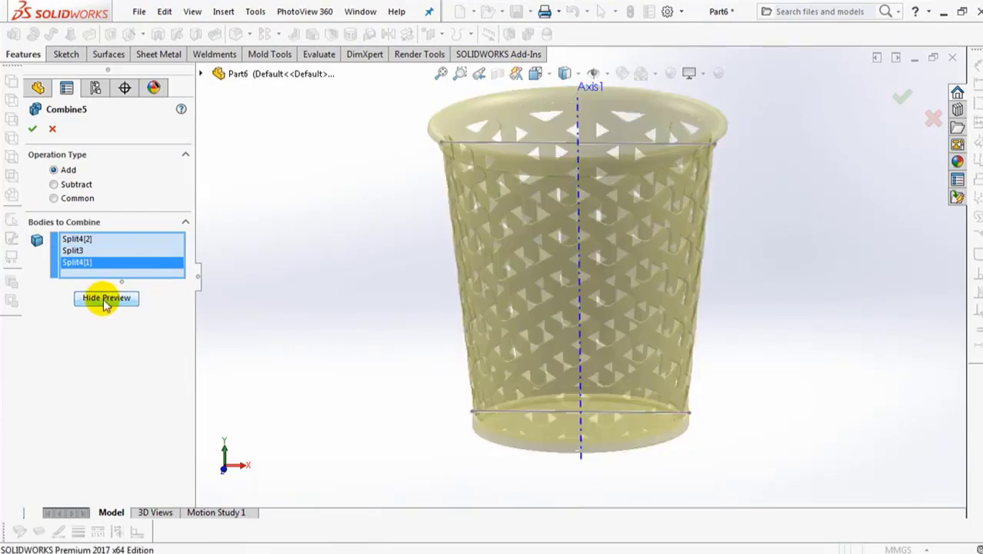
pyautogui.click(31, 131)
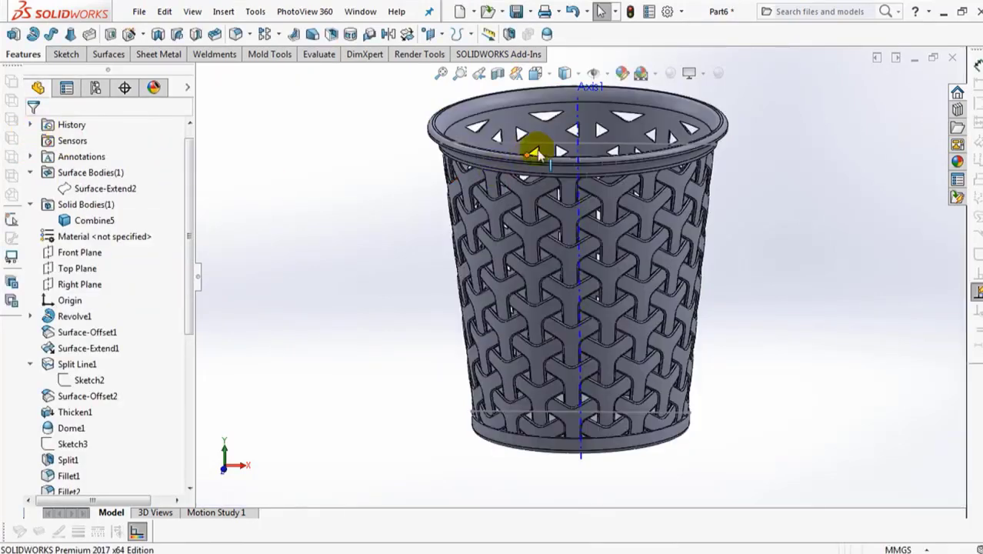
# Hide the trimming sketch lines and the cup's central axis
pyautogui.click(533, 142)
pyautogui.click(604, 101)
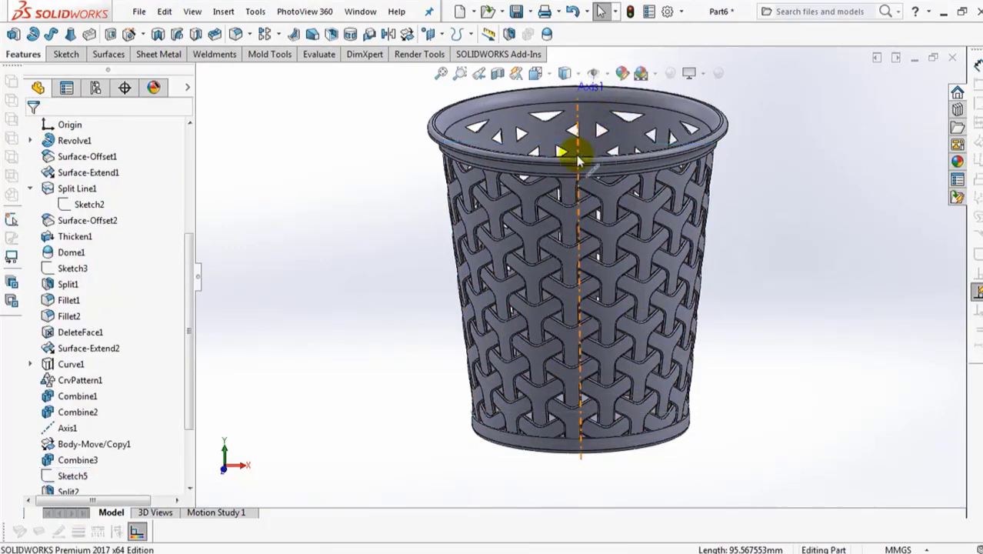
pyautogui.click(576, 149)
pyautogui.click(407, 258)
# Examine the finished cup's woven wall, underside and interior up close, as well as its overall shape in isometric and front views
pyautogui.moveTo(401, 275); pyautogui.dragTo(406, 193, button='middle')
pyautogui.scroll(-8, 546, 348)
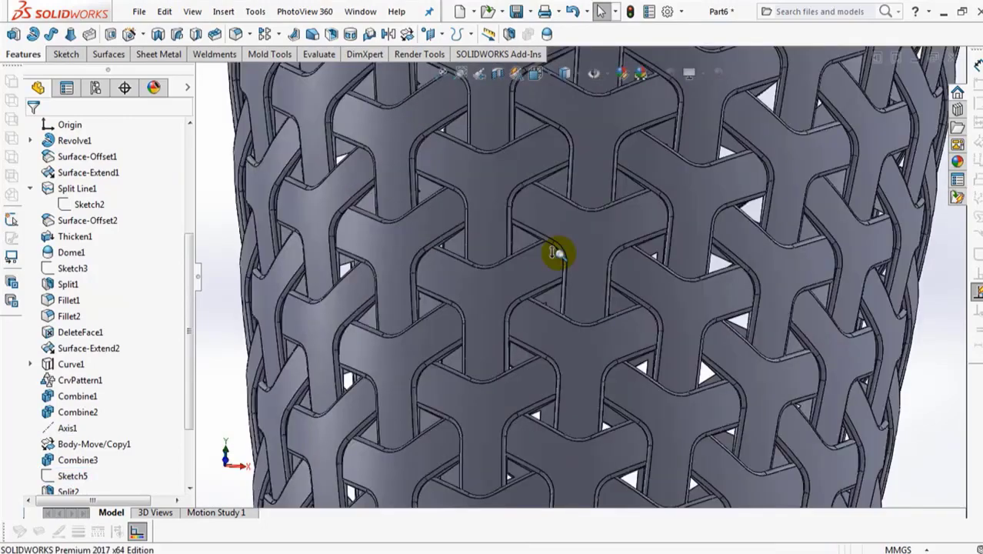
pyautogui.moveTo(559, 257); pyautogui.dragTo(510, 230, button='middle')
pyautogui.scroll(10, 533, 259)
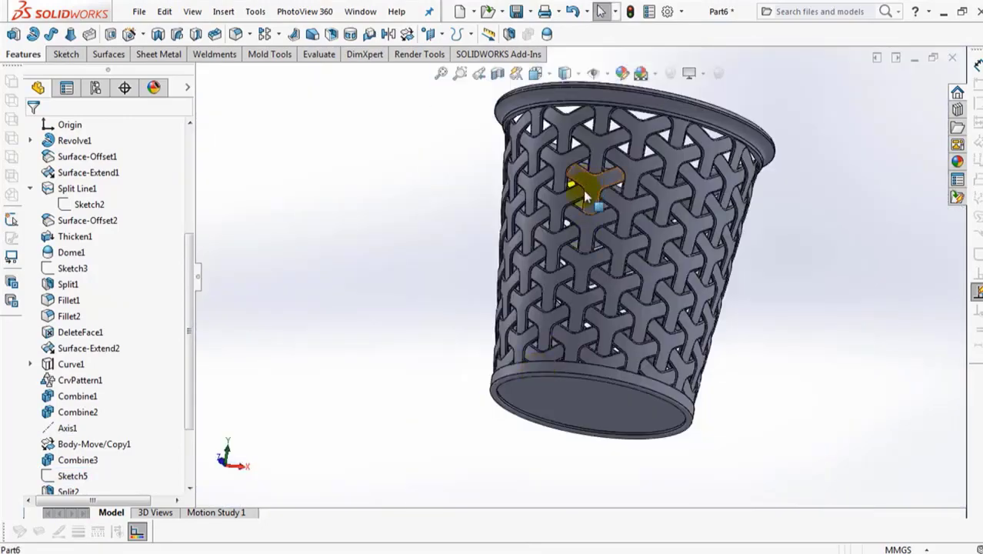
pyautogui.moveTo(581, 190); pyautogui.dragTo(515, 259, button='middle')
pyautogui.scroll(-5, 535, 157)
pyautogui.scroll(5, 549, 247)
pyautogui.press('f')
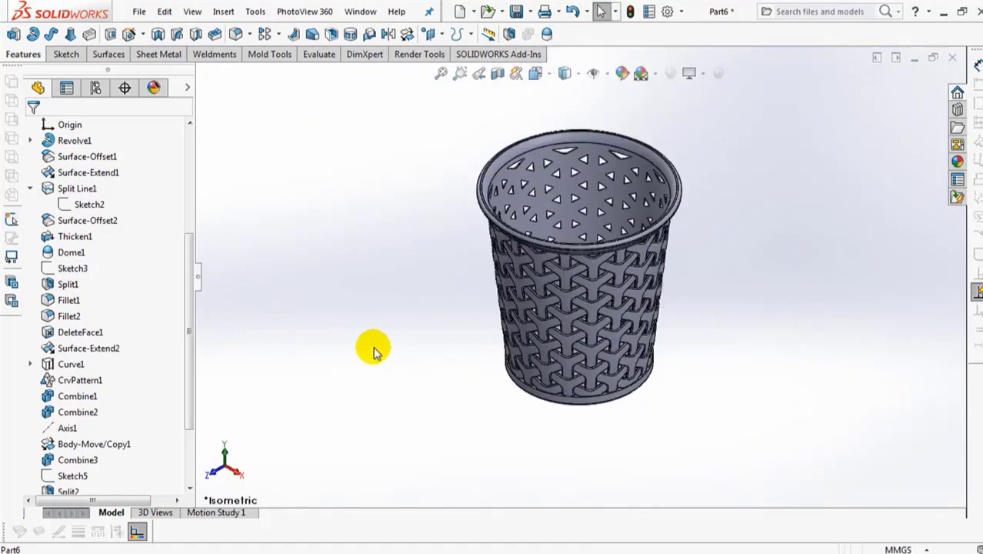
pyautogui.hotkey('ctrl', '1')
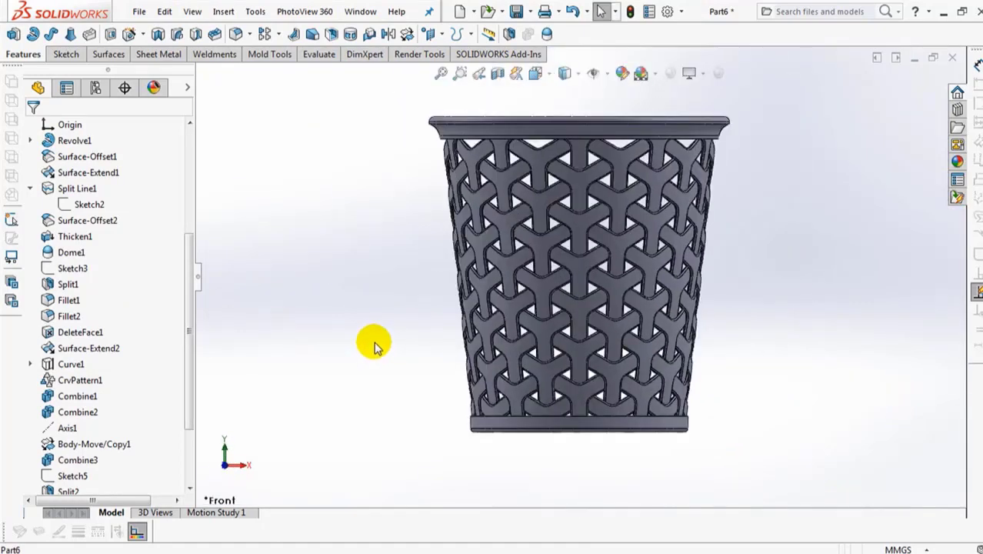